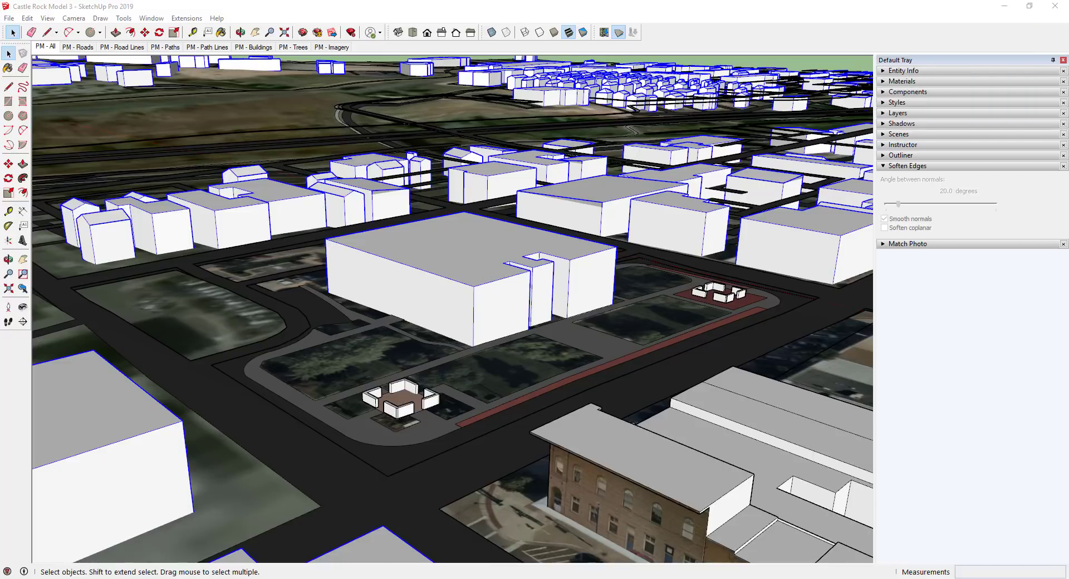
Switch to File Explorer and look through the reference photos in the Castle Rock Downtown folder.
{"action": "left_click_drag", "start_coordinate": [1007, 144], "coordinate": [532, 0]}
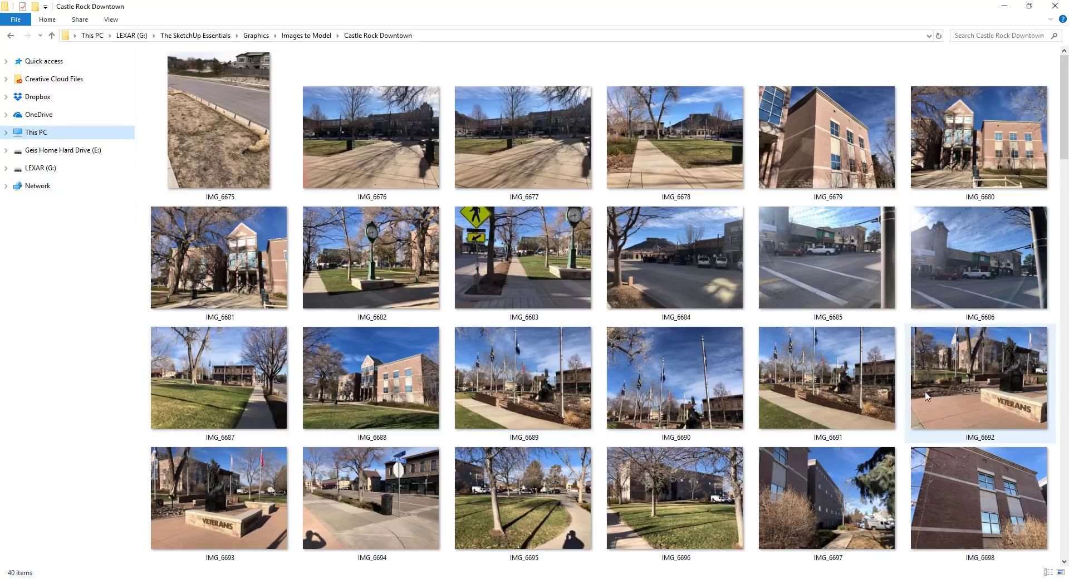
{"action": "scroll", "coordinate": [615, 307], "scroll_direction": "down", "scroll_amount": 5}
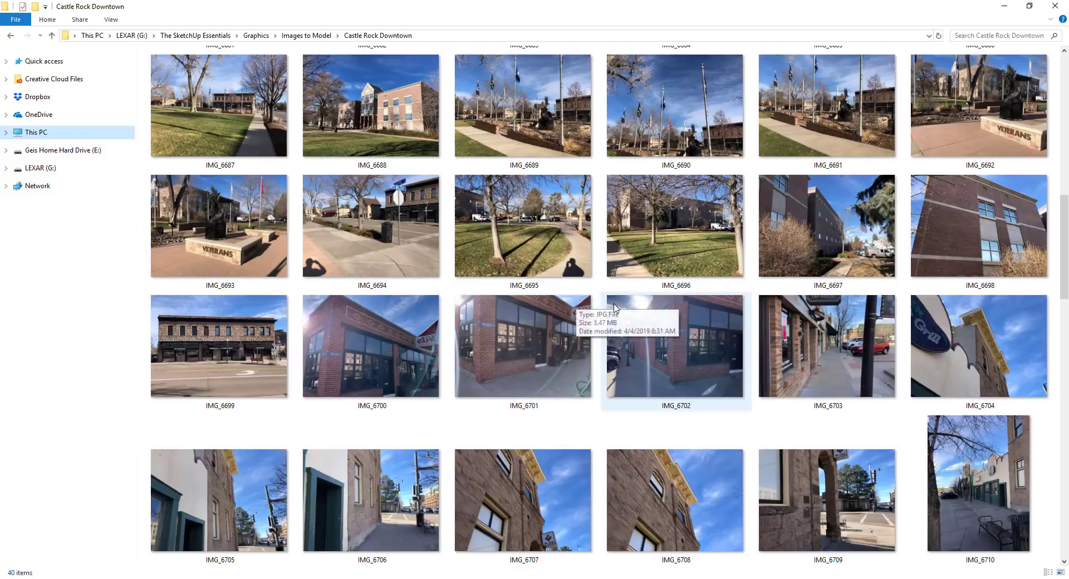
{"action": "scroll", "coordinate": [580, 329], "scroll_direction": "down", "scroll_amount": 3}
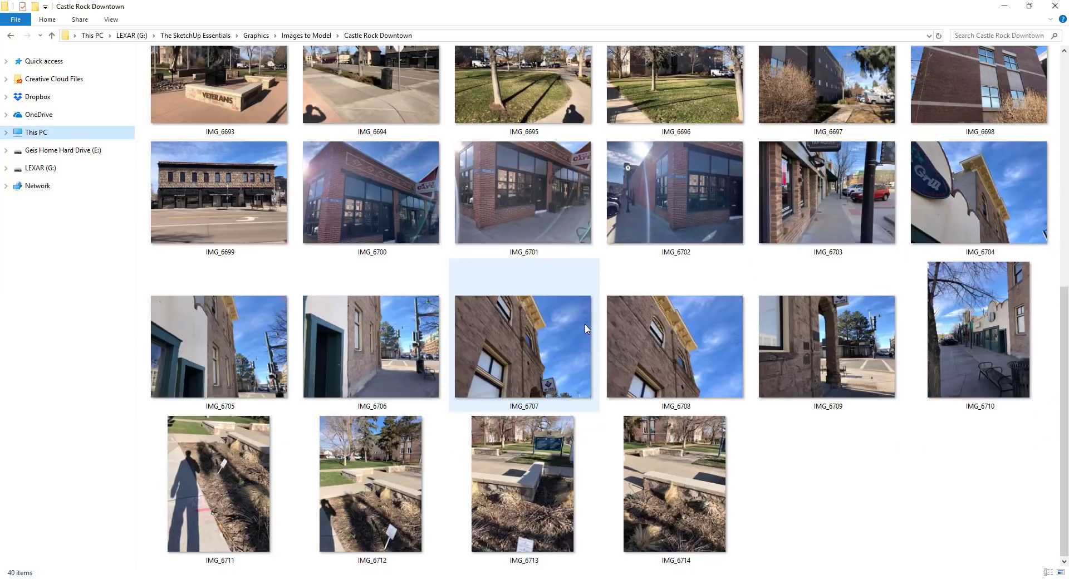
{"action": "scroll", "coordinate": [606, 333], "scroll_direction": "up", "scroll_amount": 8}
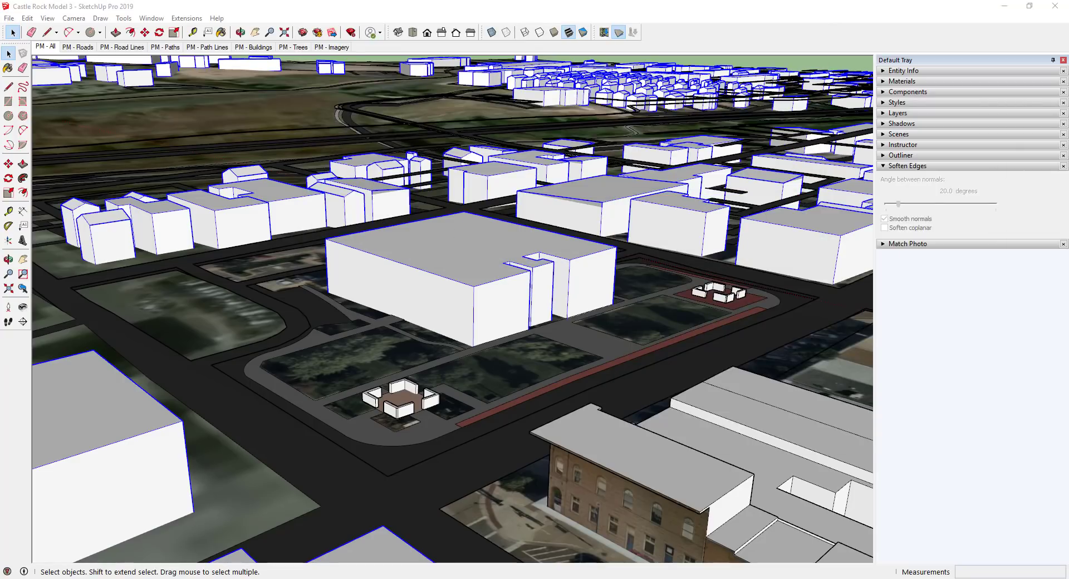
{"action": "left_click_drag", "start_coordinate": [601, 168], "coordinate": [492, 137]}
{"action": "left_click", "coordinate": [702, 139]}
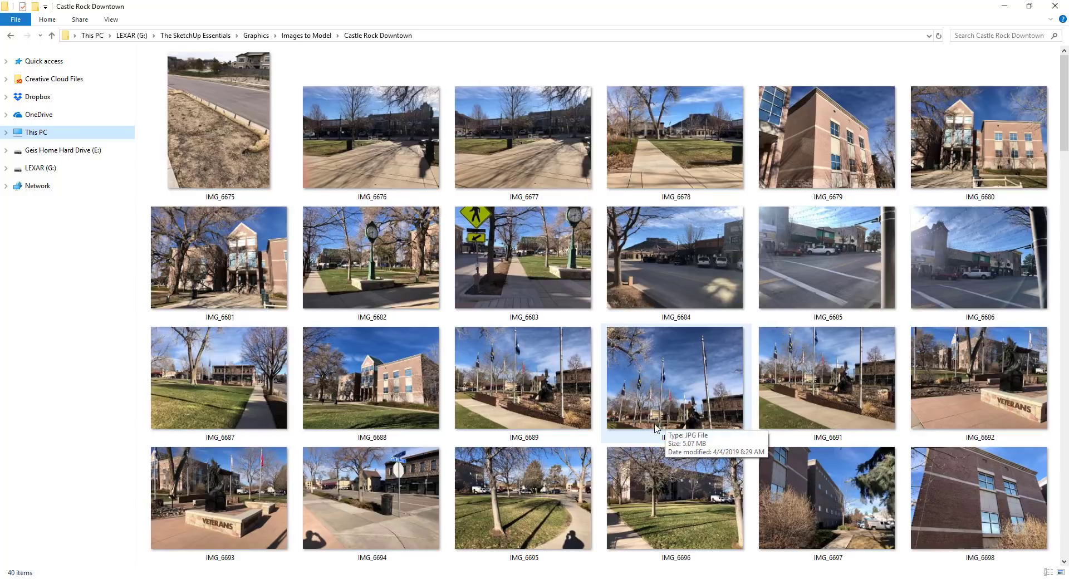
Open photos IMG_6688 and IMG_6680 of the brick building and move each viewer window off to the other screen.
{"action": "left_click", "coordinate": [390, 399]}
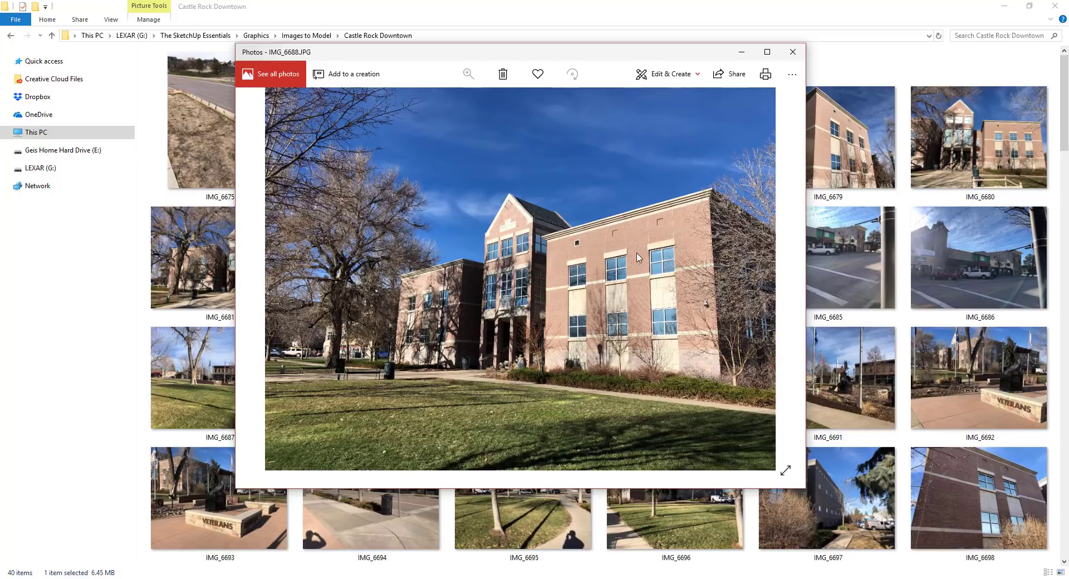
{"action": "left_click_drag", "start_coordinate": [597, 56], "coordinate": [1068, 139]}
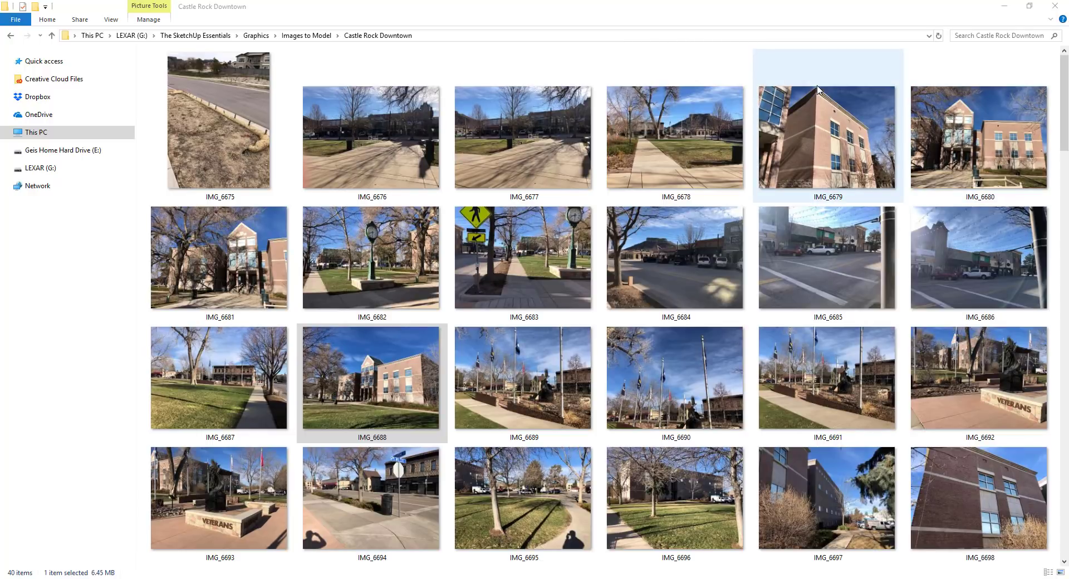
{"action": "double_click", "coordinate": [976, 148]}
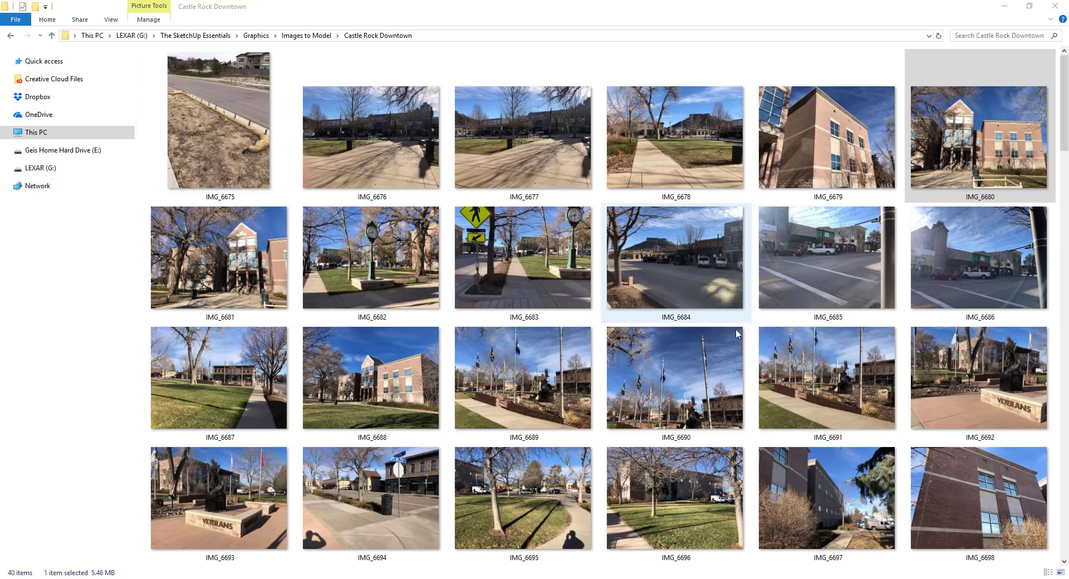
{"action": "left_click_drag", "start_coordinate": [852, 5], "coordinate": [1068, 182]}
Switch to SketchUp, hide the large building on the central park block inside the buildings group, and close the group.
{"action": "mouse_move", "coordinate": [616, 321]}
{"action": "middle_mouse_down"}
{"action": "mouse_move", "coordinate": [607, 328]}
{"action": "mouse_move", "coordinate": [501, 309]}
{"action": "mouse_move", "coordinate": [798, 250]}
{"action": "mouse_move", "coordinate": [562, 303]}
{"action": "middle_mouse_up"}
{"action": "scroll", "coordinate": [597, 325], "scroll_direction": "up", "scroll_amount": 1}
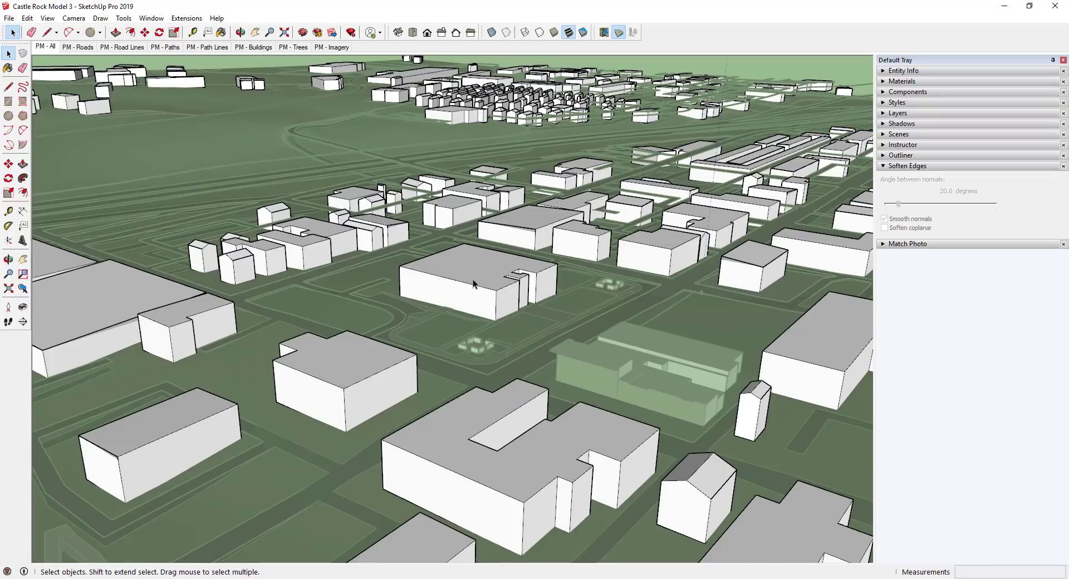
{"action": "left_click", "coordinate": [474, 280]}
{"action": "right_click", "coordinate": [475, 280]}
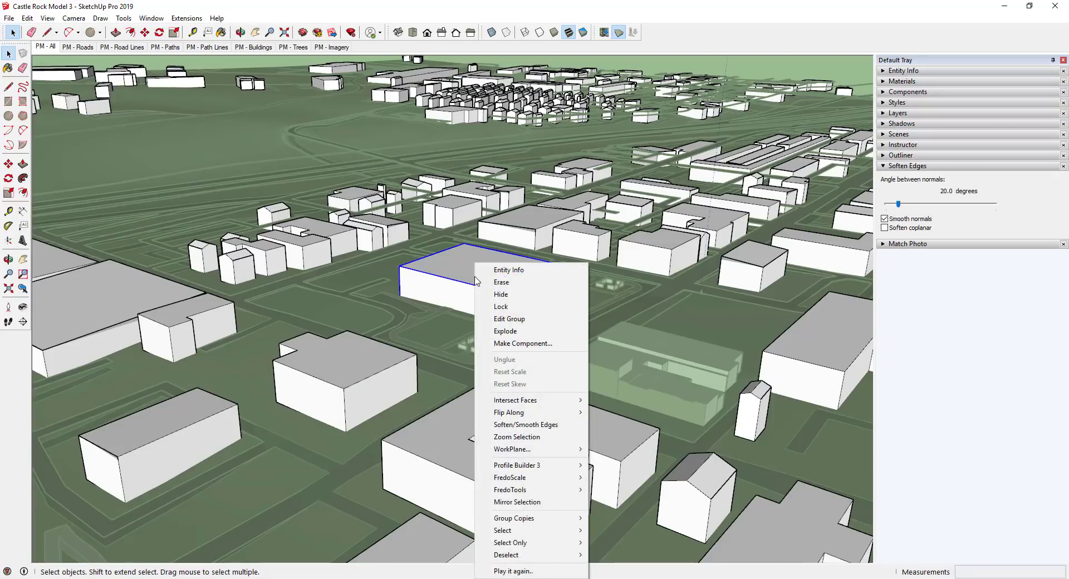
{"action": "left_click", "coordinate": [507, 301]}
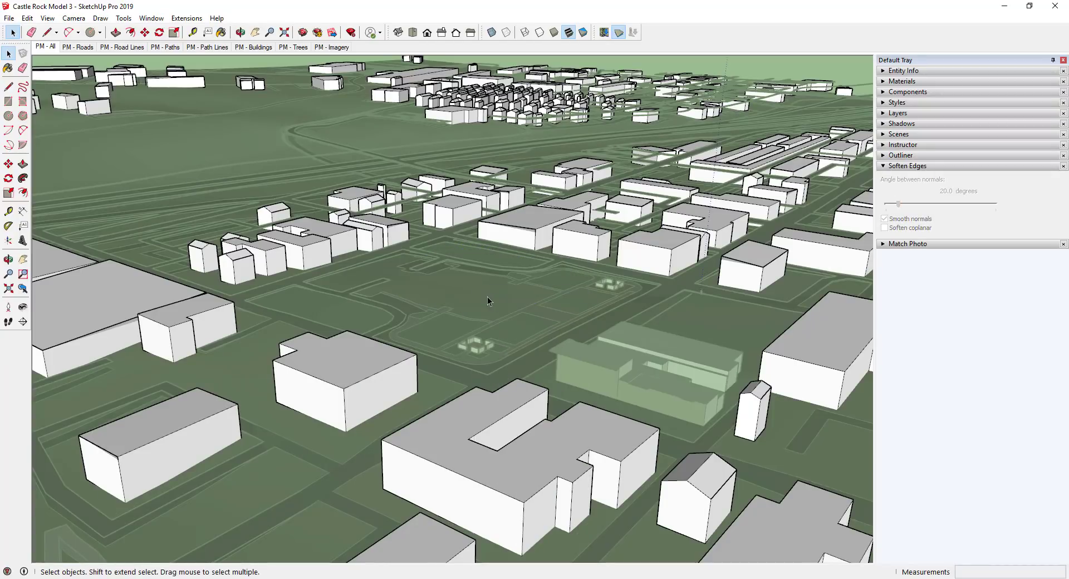
{"action": "left_click", "coordinate": [537, 237]}
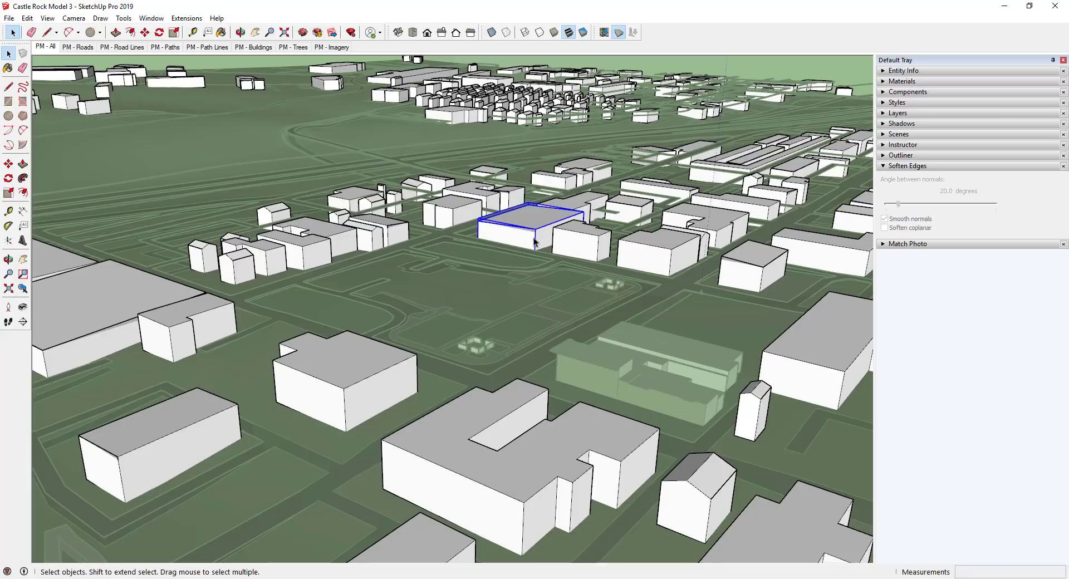
{"action": "left_click", "coordinate": [482, 299]}
{"action": "left_click", "coordinate": [483, 299]}
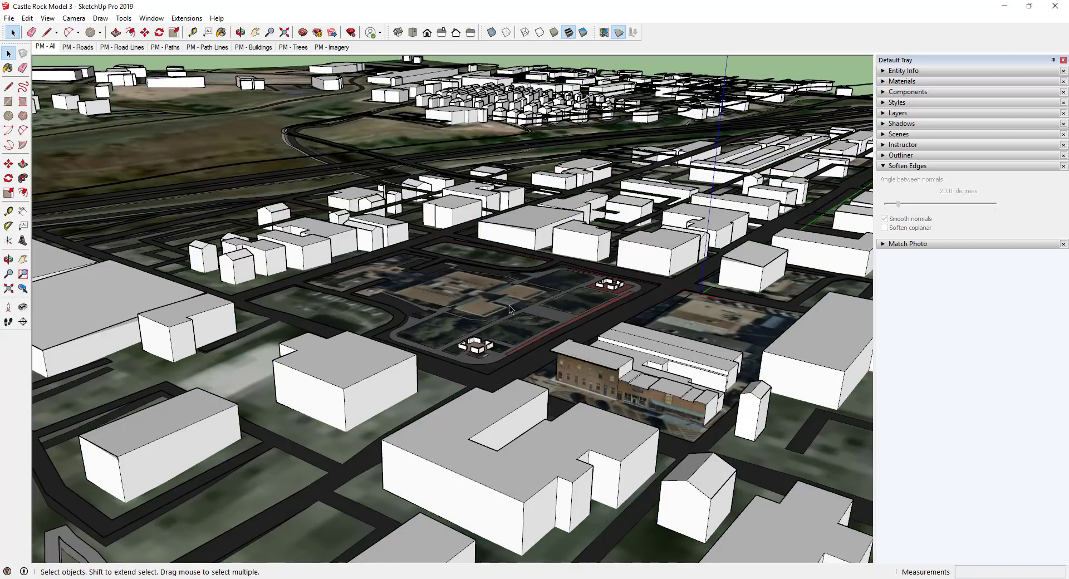
Undo closing the buildings group and hiding the large central building.
{"action": "scroll", "coordinate": [489, 295], "scroll_direction": "up", "scroll_amount": 7}
{"action": "middle_click_drag", "start_coordinate": [429, 285], "coordinate": [482, 336]}
{"action": "scroll", "coordinate": [482, 336], "scroll_direction": "down", "scroll_amount": 3}
{"action": "middle_click_drag", "start_coordinate": [518, 408], "coordinate": [252, 482]}
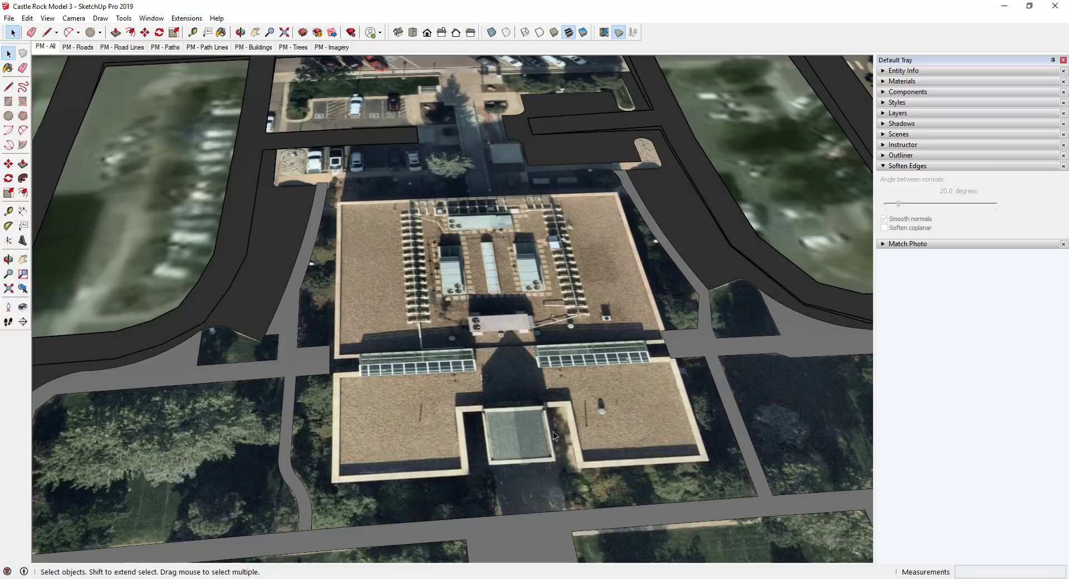
{"action": "left_click", "coordinate": [27, 18]}
{"action": "left_click", "coordinate": [34, 31]}
{"action": "left_click", "coordinate": [27, 18]}
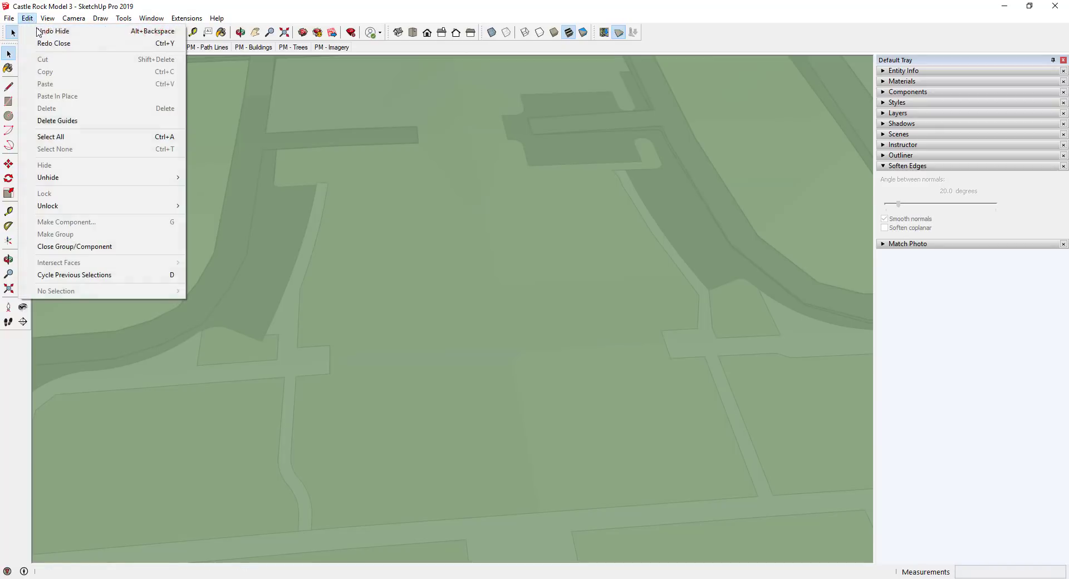
{"action": "left_click", "coordinate": [34, 31]}
Compare the front of the large building block with reference photo IMG_6680, and move the photo back off the model.
{"action": "middle_click_drag", "start_coordinate": [444, 225], "coordinate": [520, 245]}
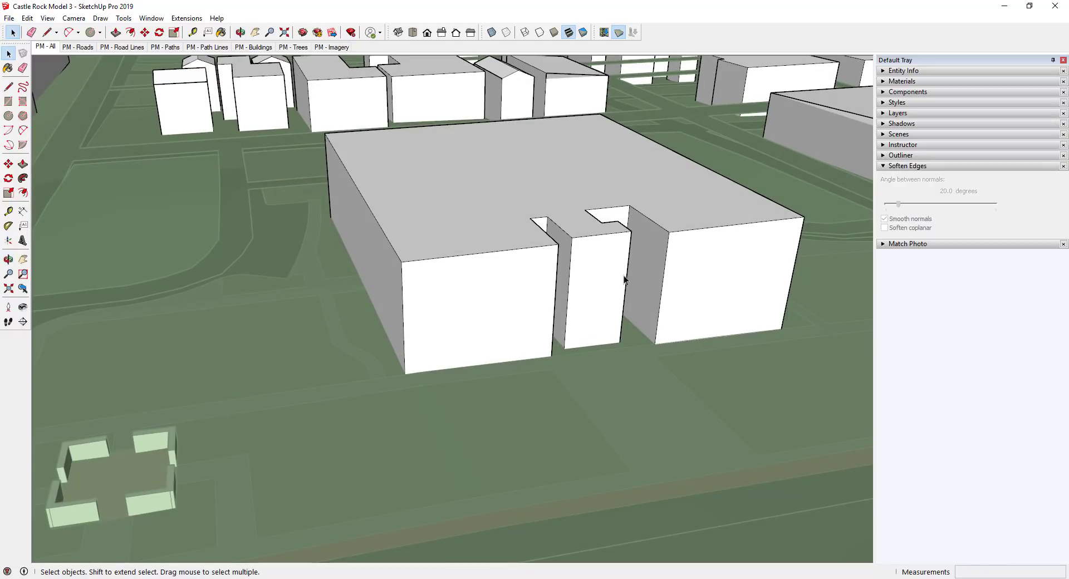
{"action": "middle_click_drag", "start_coordinate": [618, 237], "coordinate": [566, 340]}
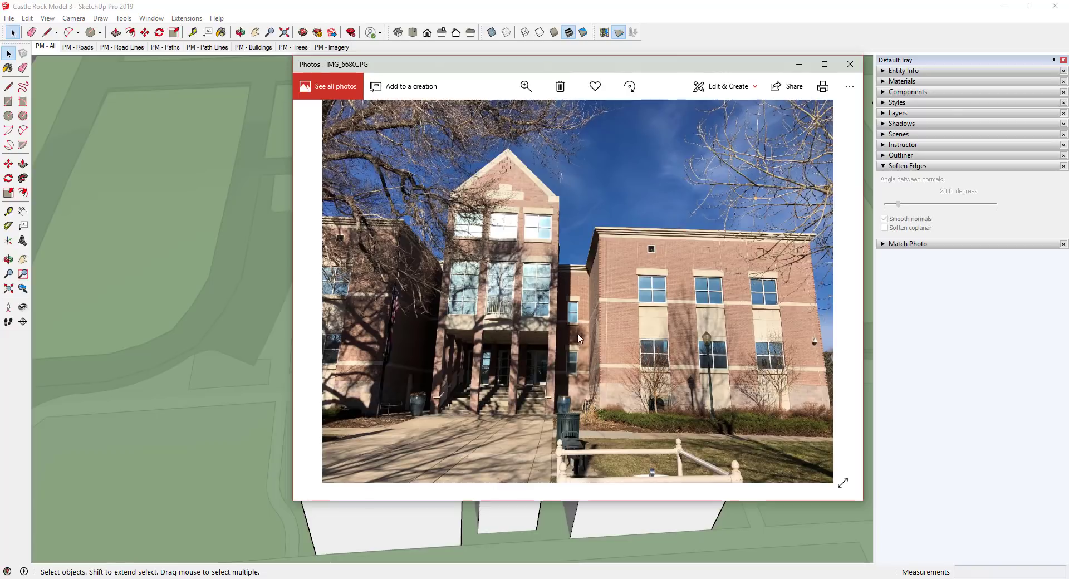
{"action": "mouse_move", "coordinate": [634, 64]}
{"action": "left_mouse_down"}
{"action": "mouse_move", "coordinate": [717, 107]}
{"action": "mouse_move", "coordinate": [1068, 107]}
{"action": "left_mouse_up"}
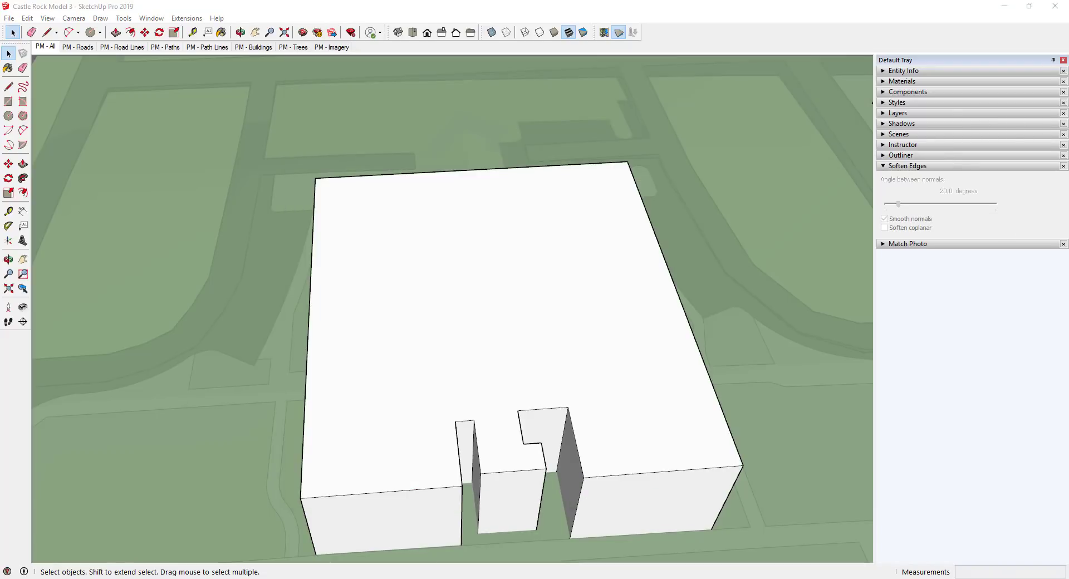
Hide the large central building within the buildings group again and close the group to expose the aerial image.
{"action": "right_click", "coordinate": [574, 316]}
{"action": "left_click", "coordinate": [583, 320]}
{"action": "right_click", "coordinate": [546, 294]}
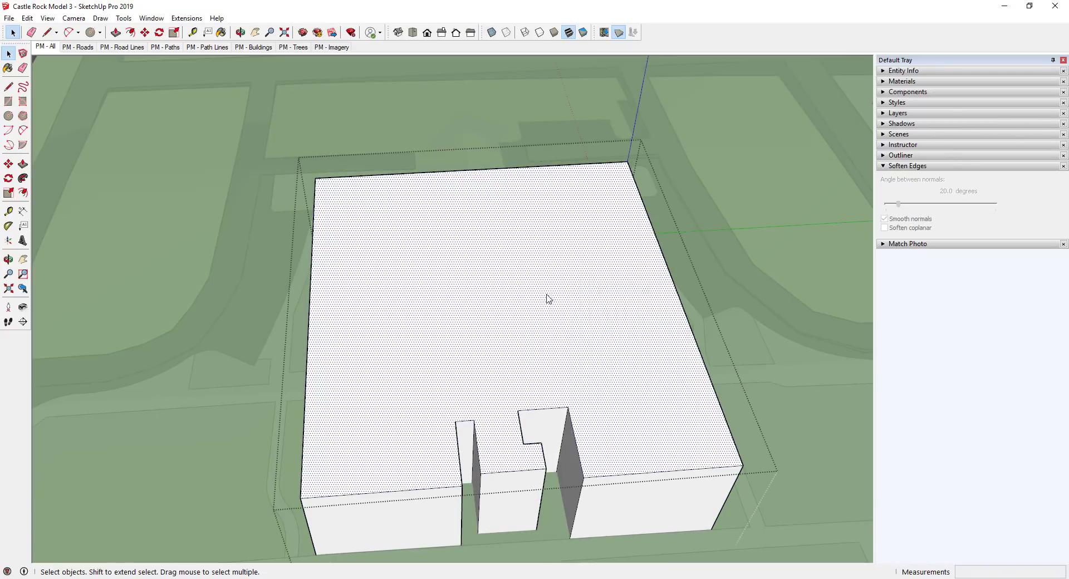
{"action": "key", "text": "Escape"}
{"action": "right_click", "coordinate": [547, 294]}
{"action": "left_click", "coordinate": [604, 296]}
{"action": "scroll", "coordinate": [530, 330], "scroll_direction": "up", "scroll_amount": 3}
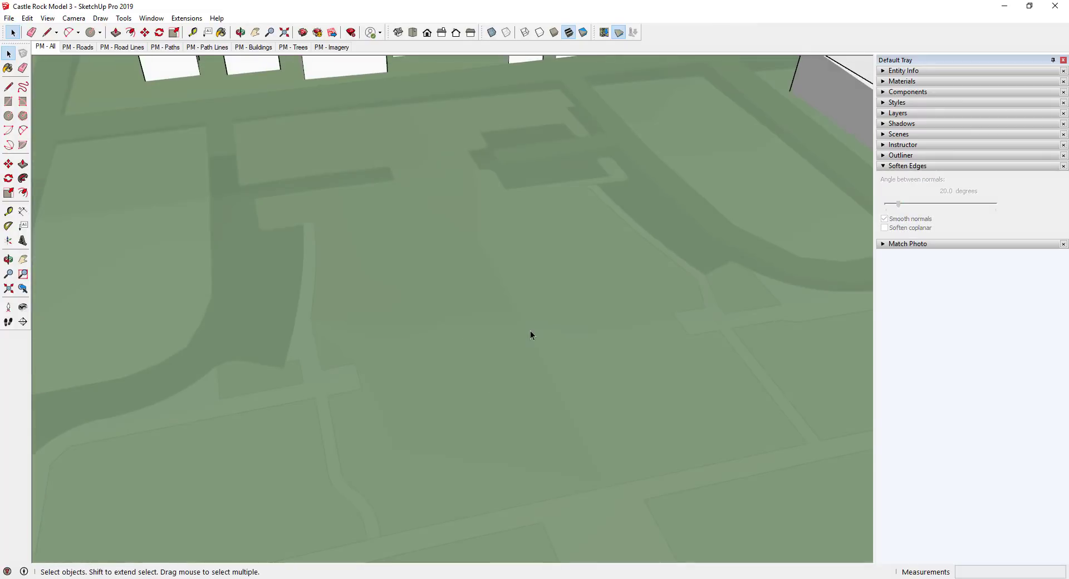
{"action": "scroll", "coordinate": [535, 329], "scroll_direction": "down", "scroll_amount": 5}
{"action": "scroll", "coordinate": [456, 333], "scroll_direction": "up", "scroll_amount": 5}
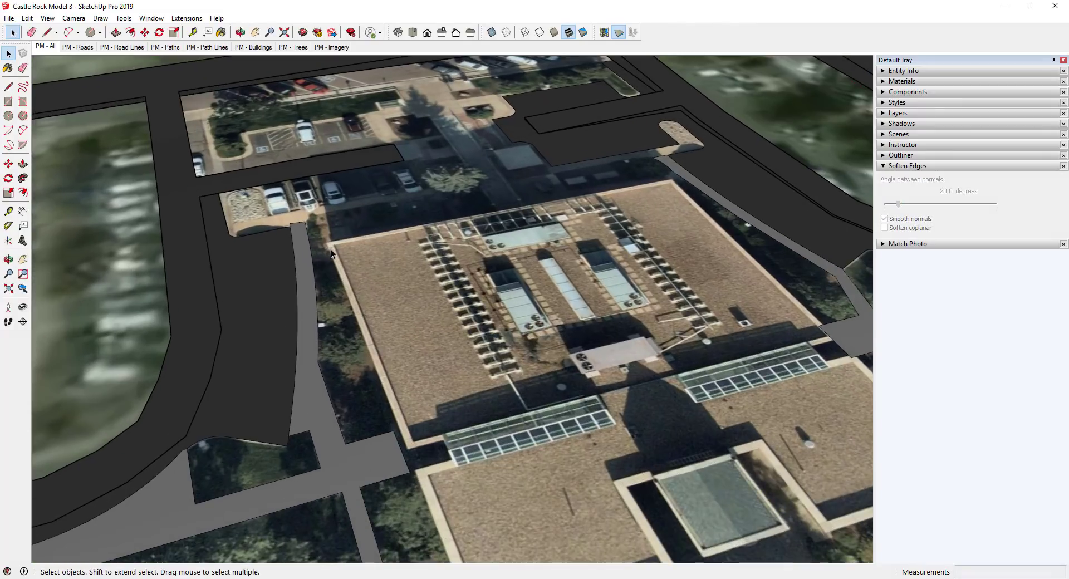
{"action": "key", "text": "l"}
{"action": "scroll", "coordinate": [333, 250], "scroll_direction": "up", "scroll_amount": 2}
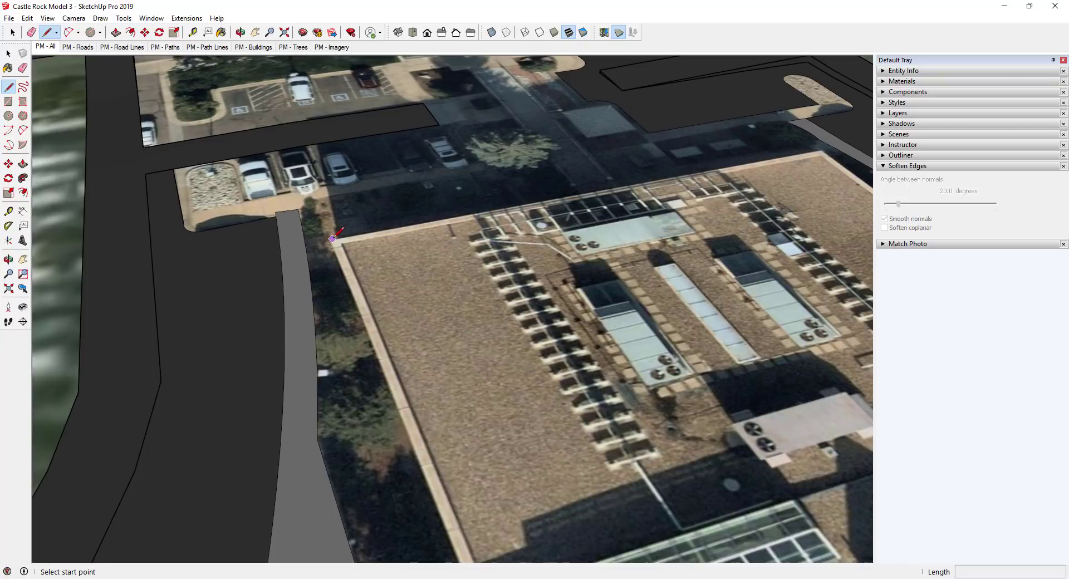
{"action": "left_click", "coordinate": [331, 241]}
{"action": "scroll", "coordinate": [331, 241], "scroll_direction": "down", "scroll_amount": 5}
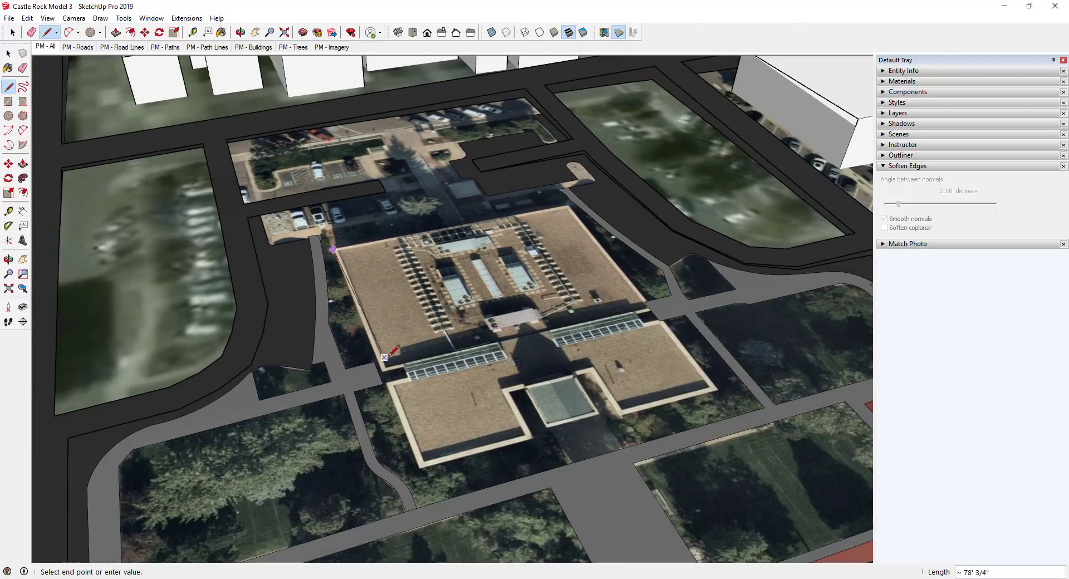
{"action": "scroll", "coordinate": [388, 368], "scroll_direction": "up", "scroll_amount": 3}
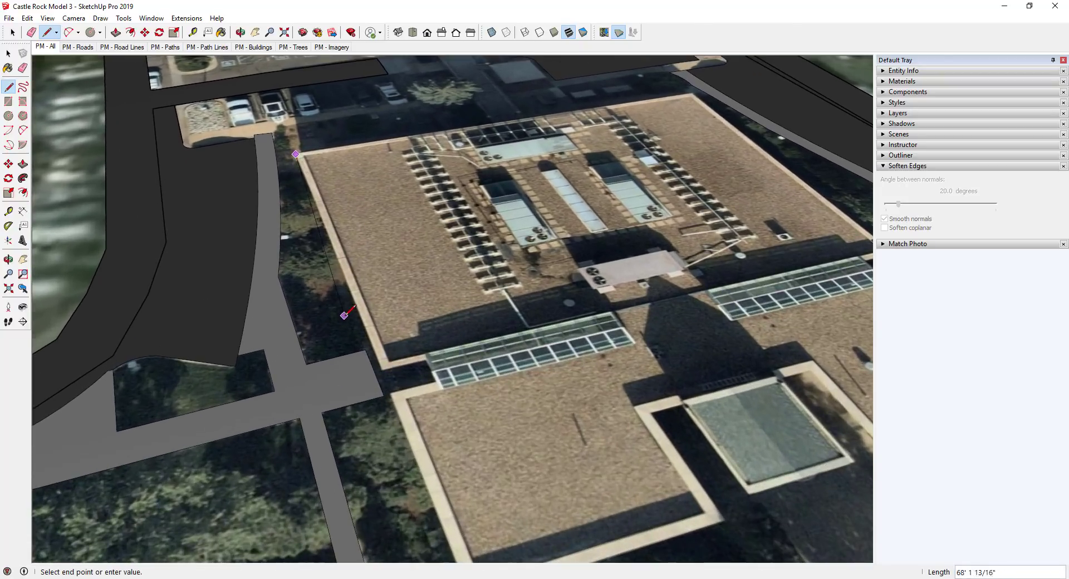
{"action": "middle_click_drag", "start_coordinate": [384, 330], "coordinate": [559, 272]}
{"action": "scroll", "coordinate": [662, 289], "scroll_direction": "down", "scroll_amount": 3}
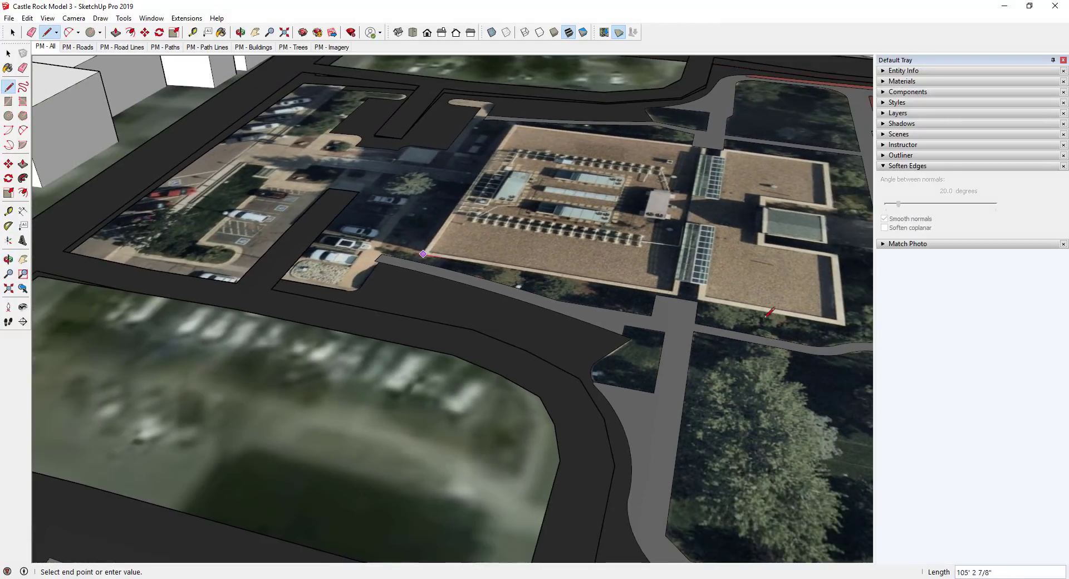
{"action": "middle_click_drag", "start_coordinate": [760, 322], "coordinate": [560, 300], "text": "shift"}
{"action": "scroll", "coordinate": [612, 301], "scroll_direction": "up", "scroll_amount": 1}
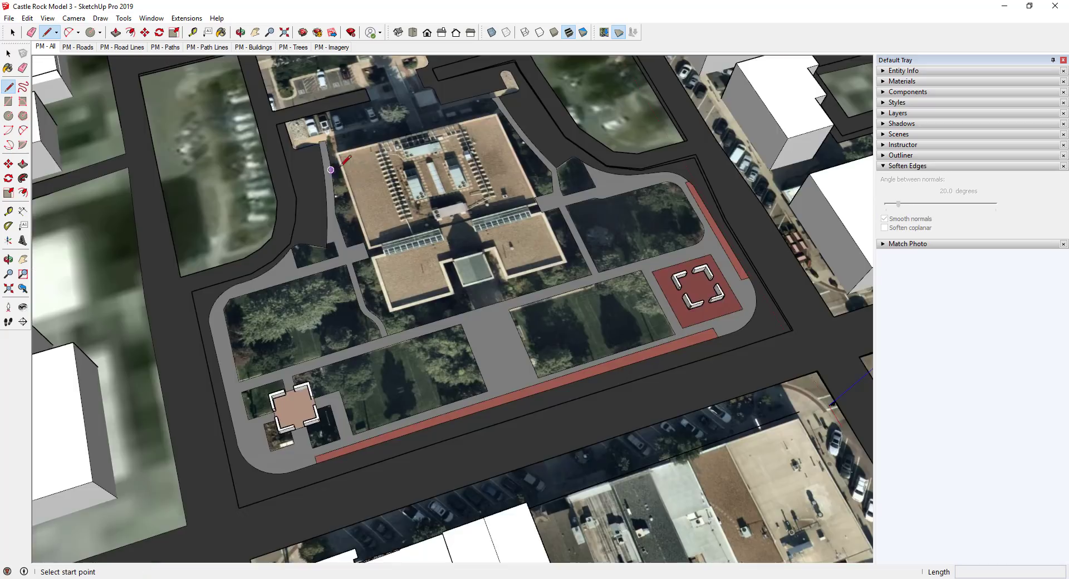
Draw a line about 134 ft long on the red axis along the building's side, from its rear roof corner to its front corner.
{"action": "middle_click_drag", "start_coordinate": [340, 166], "coordinate": [449, 154]}
{"action": "scroll", "coordinate": [384, 232], "scroll_direction": "up", "scroll_amount": 3}
{"action": "middle_click_drag", "start_coordinate": [384, 232], "coordinate": [579, 11]}
{"action": "middle_click_drag", "start_coordinate": [368, 334], "coordinate": [245, 362]}
{"action": "scroll", "coordinate": [310, 263], "scroll_direction": "down", "scroll_amount": 5}
{"action": "scroll", "coordinate": [341, 212], "scroll_direction": "up", "scroll_amount": 5}
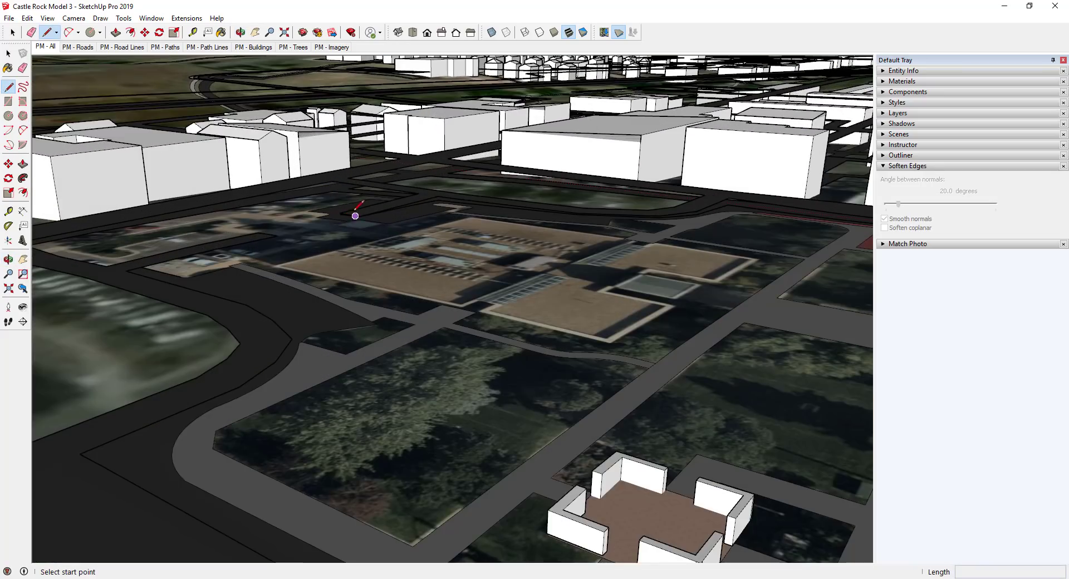
{"action": "scroll", "coordinate": [425, 284], "scroll_direction": "up", "scroll_amount": 3}
{"action": "scroll", "coordinate": [499, 289], "scroll_direction": "down", "scroll_amount": 5}
{"action": "middle_click_drag", "start_coordinate": [491, 289], "coordinate": [487, 365]}
{"action": "scroll", "coordinate": [384, 191], "scroll_direction": "up", "scroll_amount": 5}
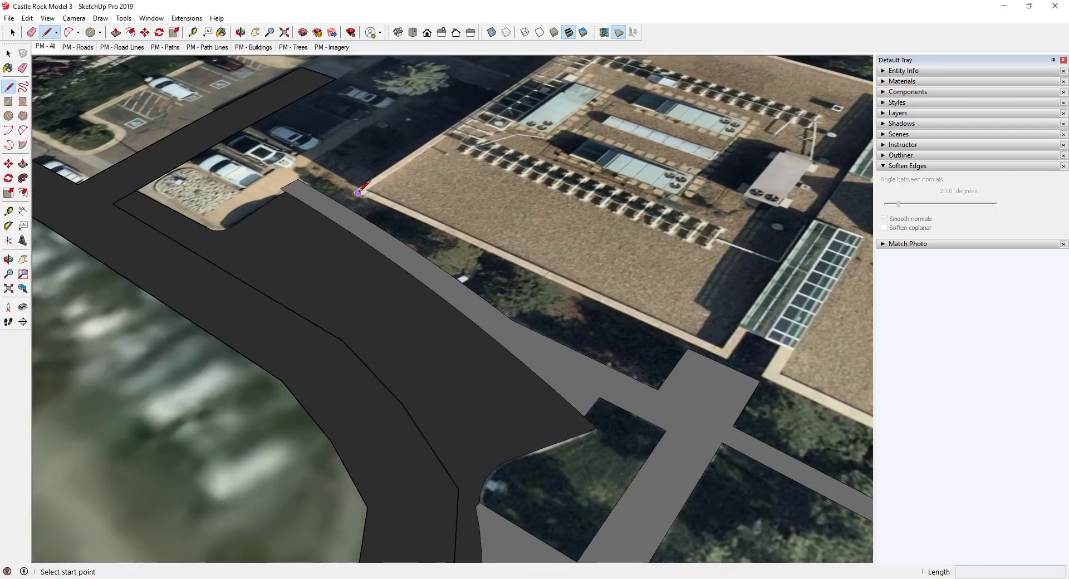
{"action": "scroll", "coordinate": [358, 192], "scroll_direction": "up", "scroll_amount": 2}
{"action": "left_click", "coordinate": [354, 191]}
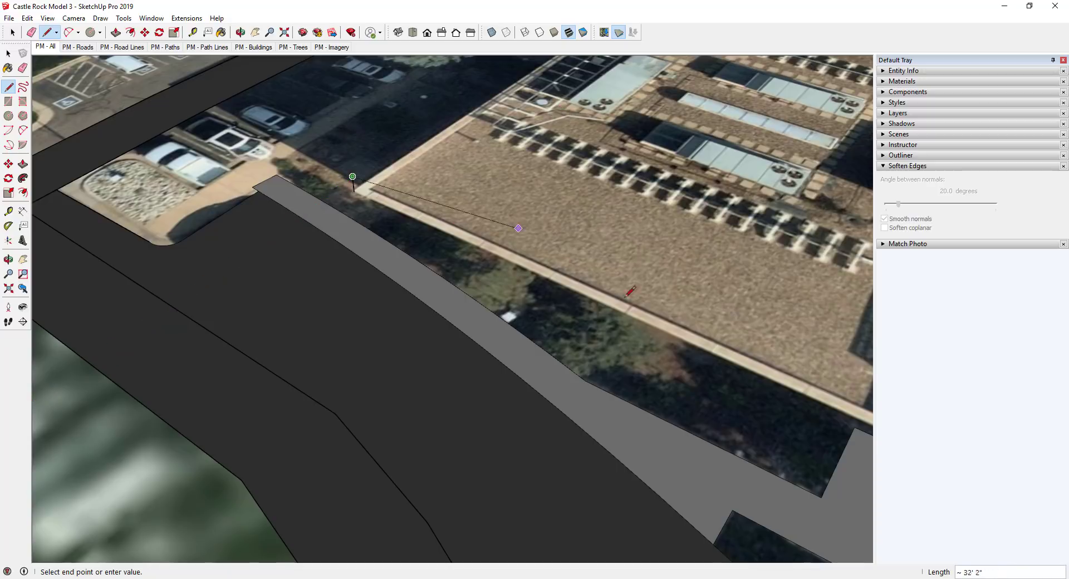
{"action": "middle_click_drag", "start_coordinate": [771, 382], "coordinate": [474, 266]}
{"action": "scroll", "coordinate": [475, 265], "scroll_direction": "down", "scroll_amount": 6}
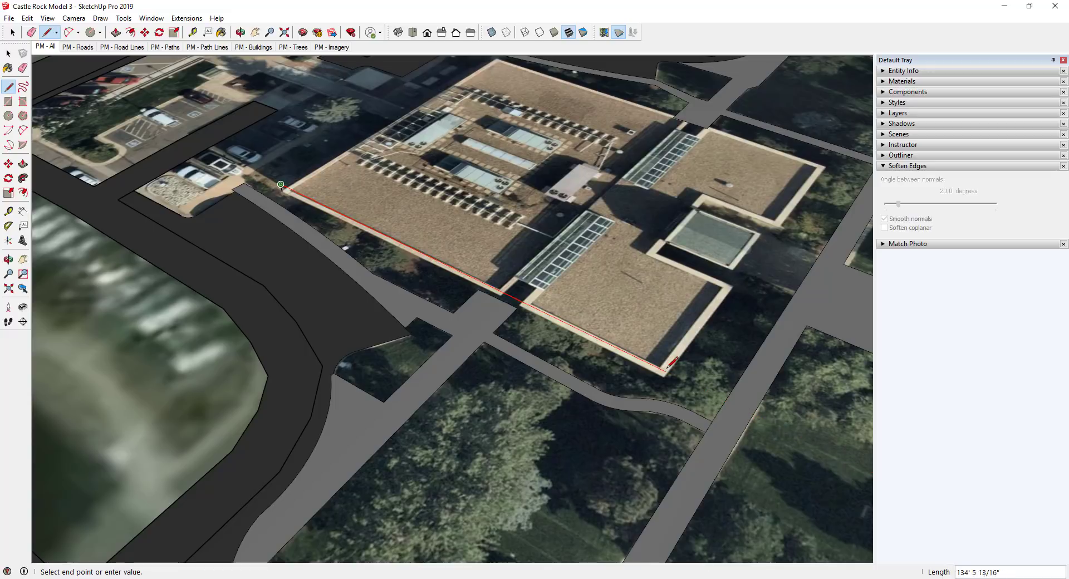
{"action": "left_click", "coordinate": [666, 371]}
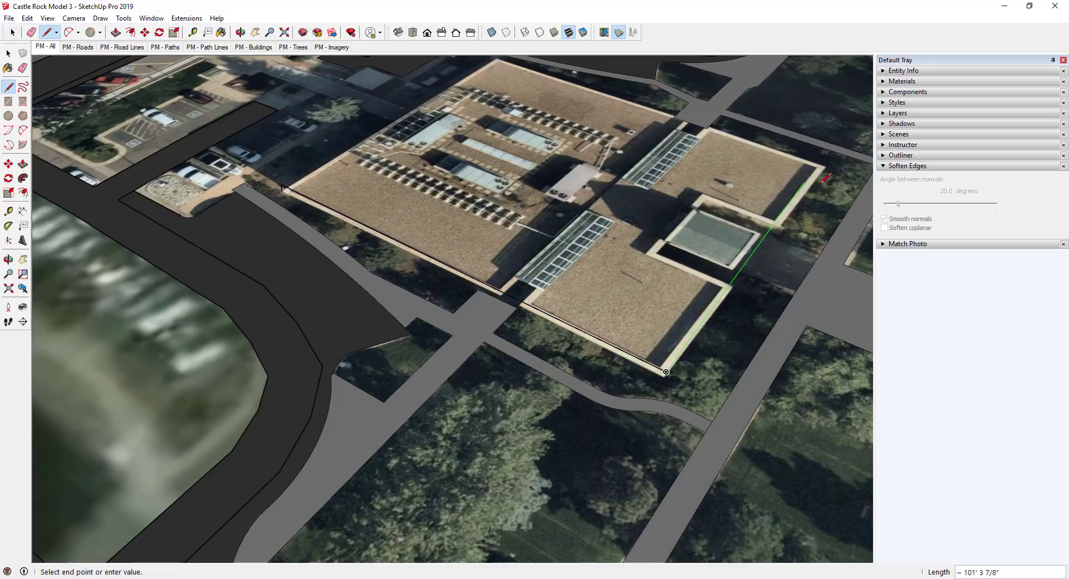
Draw the front, far-side and rear edges around the roof in the aerial image, closing the building footprint into a rectangular face.
{"action": "middle_click_drag", "start_coordinate": [838, 155], "coordinate": [455, 298]}
{"action": "scroll", "coordinate": [563, 328], "scroll_direction": "down", "scroll_amount": 3}
{"action": "middle_click_drag", "start_coordinate": [702, 438], "coordinate": [535, 423]}
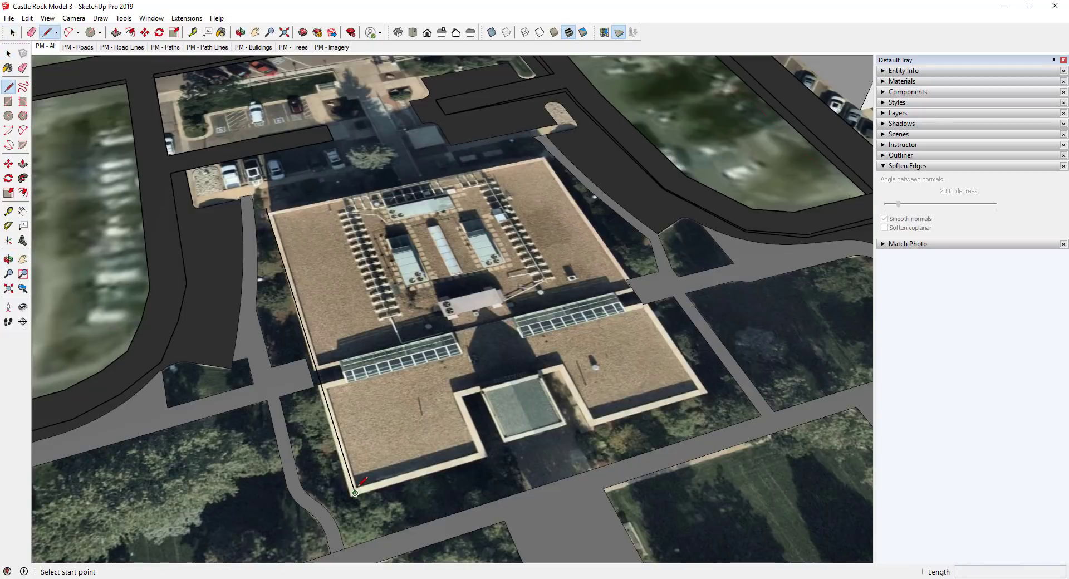
{"action": "left_click", "coordinate": [359, 493]}
{"action": "key", "text": "space"}
{"action": "key", "text": "l"}
{"action": "left_click", "coordinate": [355, 493]}
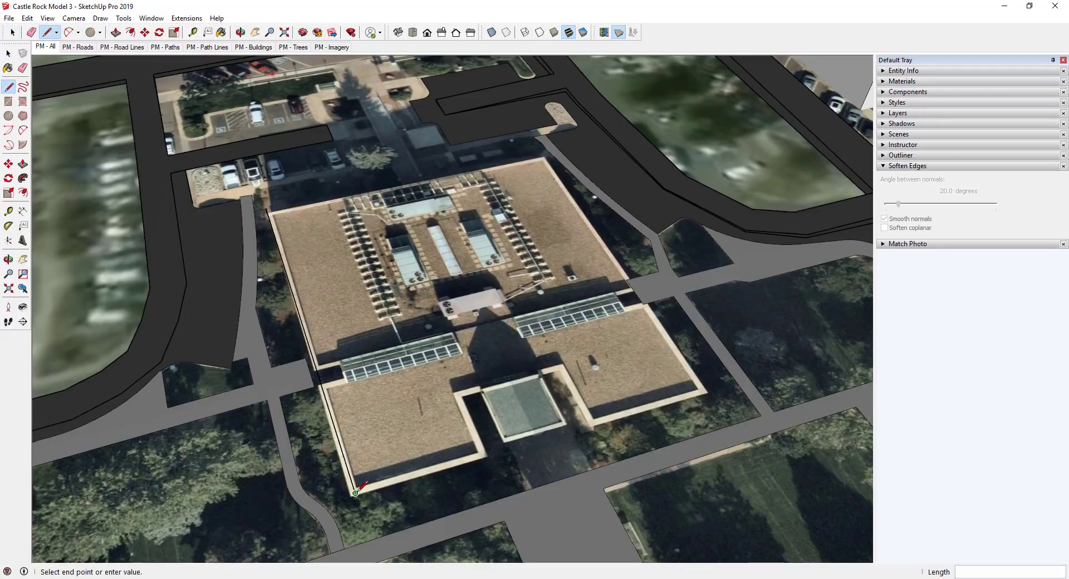
{"action": "left_click", "coordinate": [712, 388]}
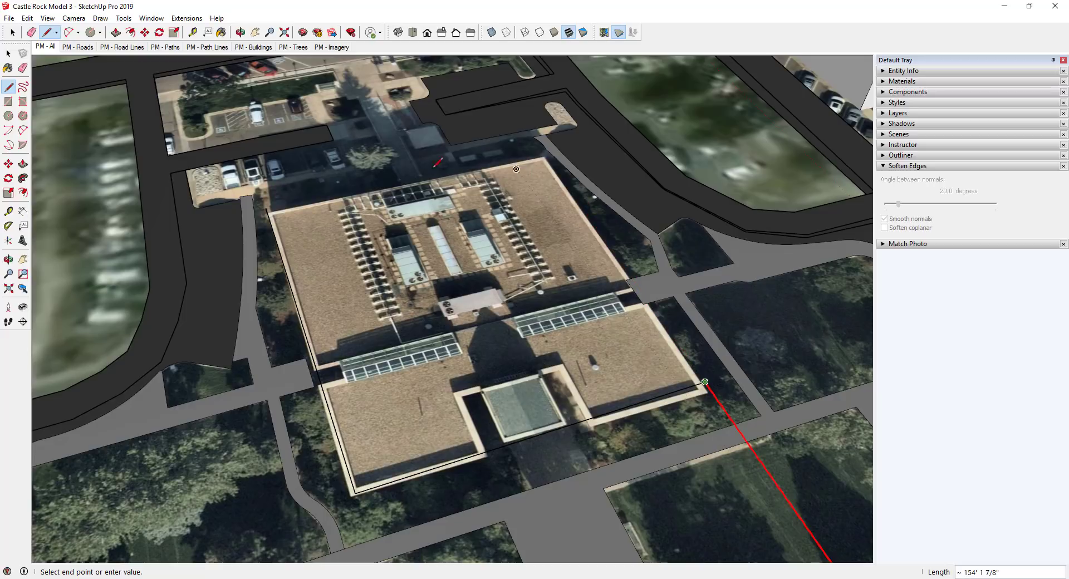
{"action": "left_click", "coordinate": [265, 208]}
{"action": "left_click", "coordinate": [266, 207]}
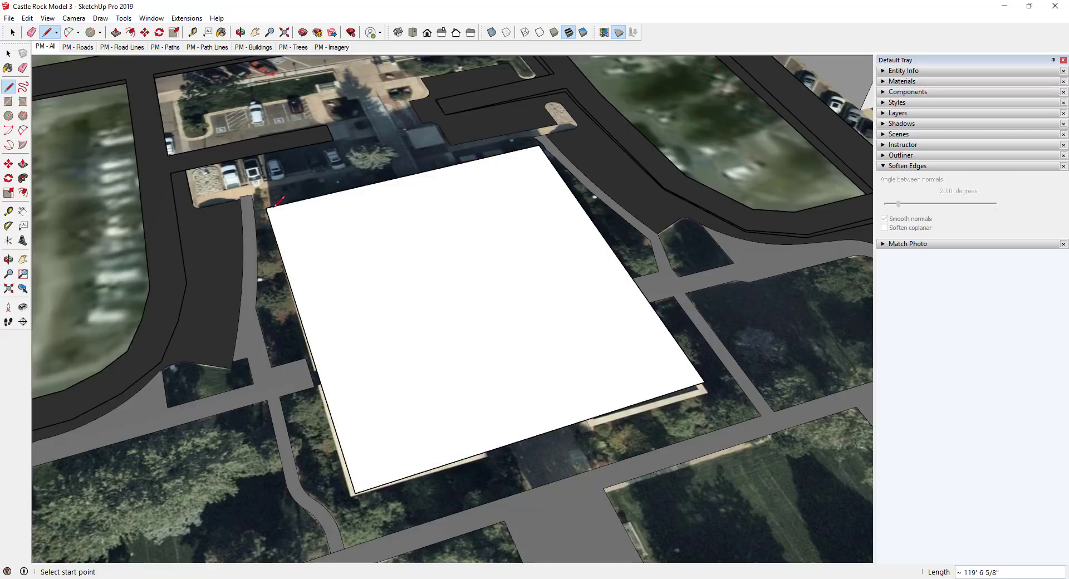
Delete the footprint face to expose the roof in the aerial image, keeping its outline edges.
{"action": "key", "text": "space"}
{"action": "left_click", "coordinate": [483, 309]}
{"action": "key", "text": "Delete"}
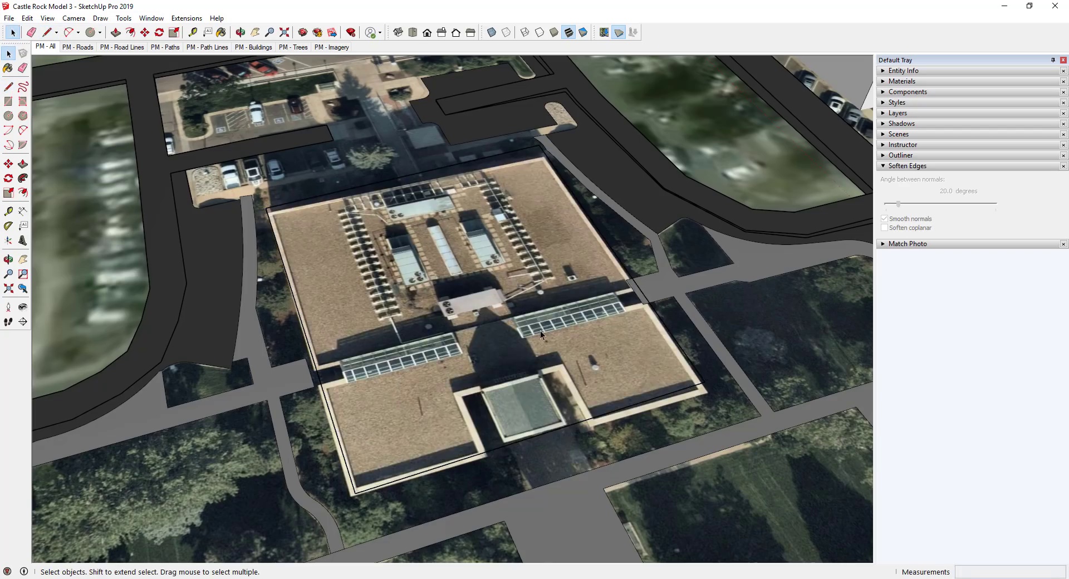
Draw a line about 17' 8" long along the front edge from its midpoint to the entrance recess corner, and delete the resulting face.
{"action": "middle_click_drag", "start_coordinate": [540, 330], "coordinate": [475, 373]}
{"action": "scroll", "coordinate": [410, 358], "scroll_direction": "up", "scroll_amount": 3}
{"action": "middle_click_drag", "start_coordinate": [409, 357], "coordinate": [418, 486]}
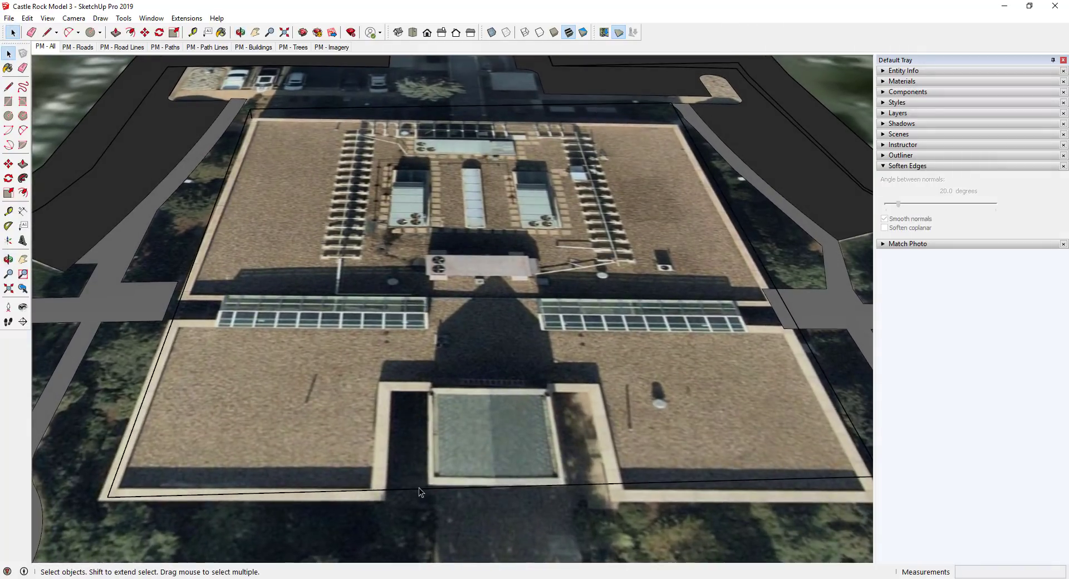
{"action": "key", "text": "l"}
{"action": "left_click", "coordinate": [499, 487]}
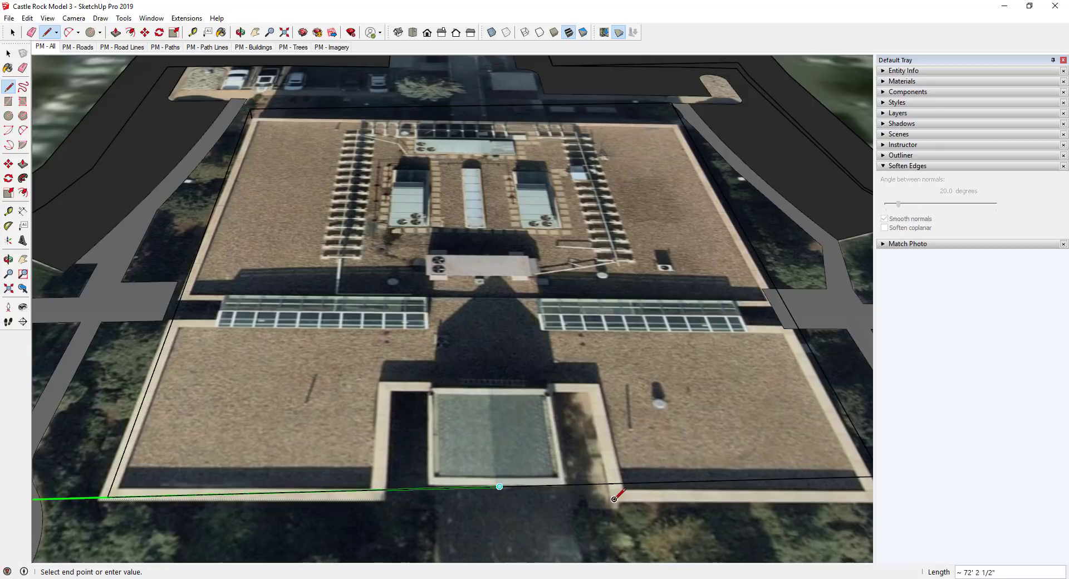
{"action": "middle_click_drag", "start_coordinate": [614, 479], "coordinate": [612, 535]}
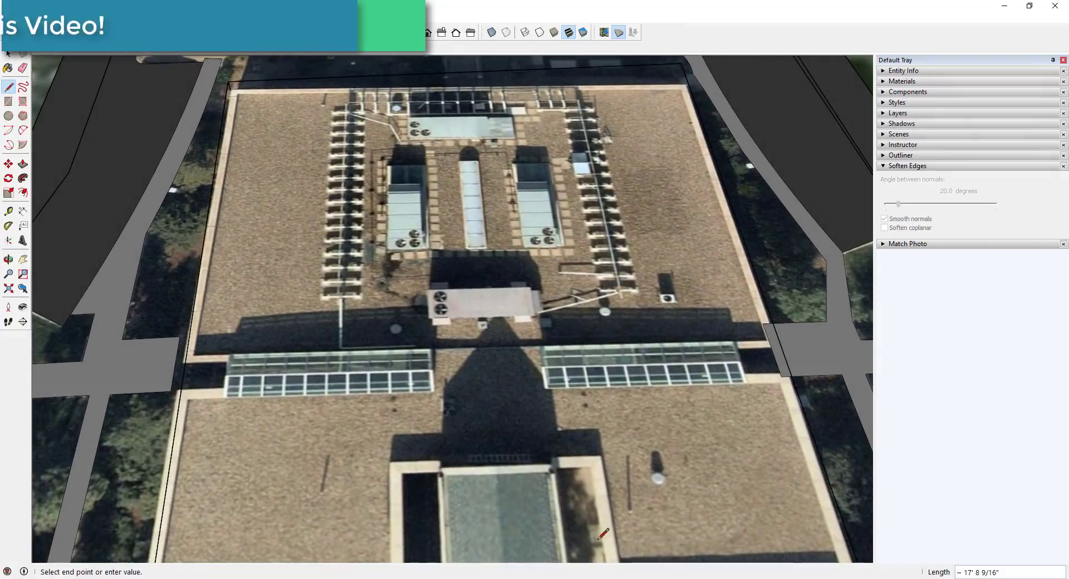
{"action": "scroll", "coordinate": [454, 369], "scroll_direction": "down", "scroll_amount": 3}
{"action": "middle_click_drag", "start_coordinate": [453, 370], "coordinate": [335, 297], "text": "shift"}
{"action": "scroll", "coordinate": [336, 296], "scroll_direction": "down", "scroll_amount": 2}
{"action": "scroll", "coordinate": [423, 398], "scroll_direction": "up", "scroll_amount": 3}
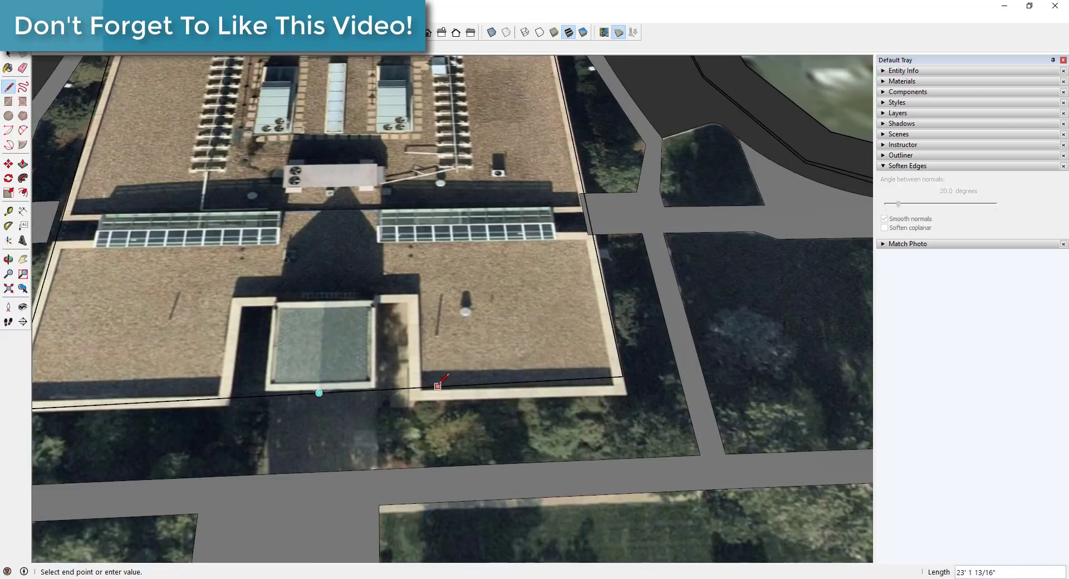
{"action": "left_click", "coordinate": [409, 387]}
{"action": "key", "text": "space"}
{"action": "left_click", "coordinate": [409, 293]}
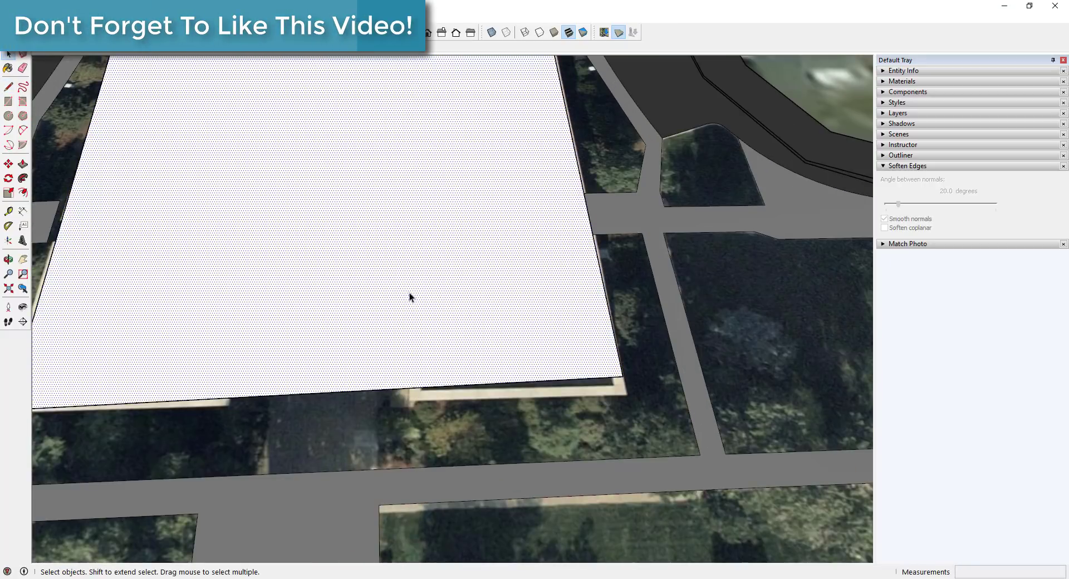
{"action": "key", "text": "Delete"}
Copy the new front-edge segment to the other side of the midpoint, marking the opposite corner of the entrance recess.
{"action": "left_click", "coordinate": [392, 390]}
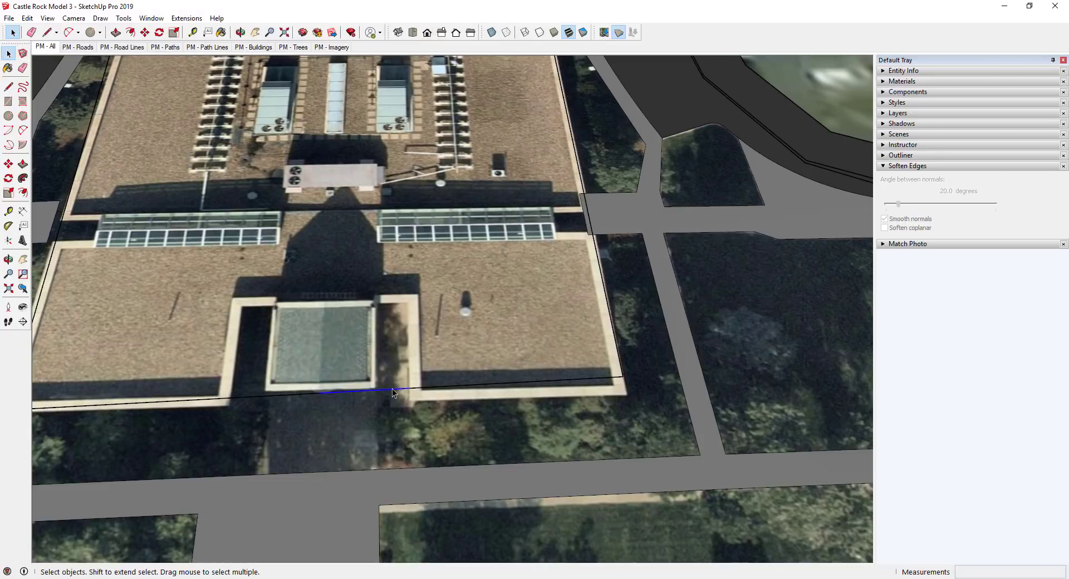
{"action": "key", "text": "m"}
{"action": "key", "text": "ctrl"}
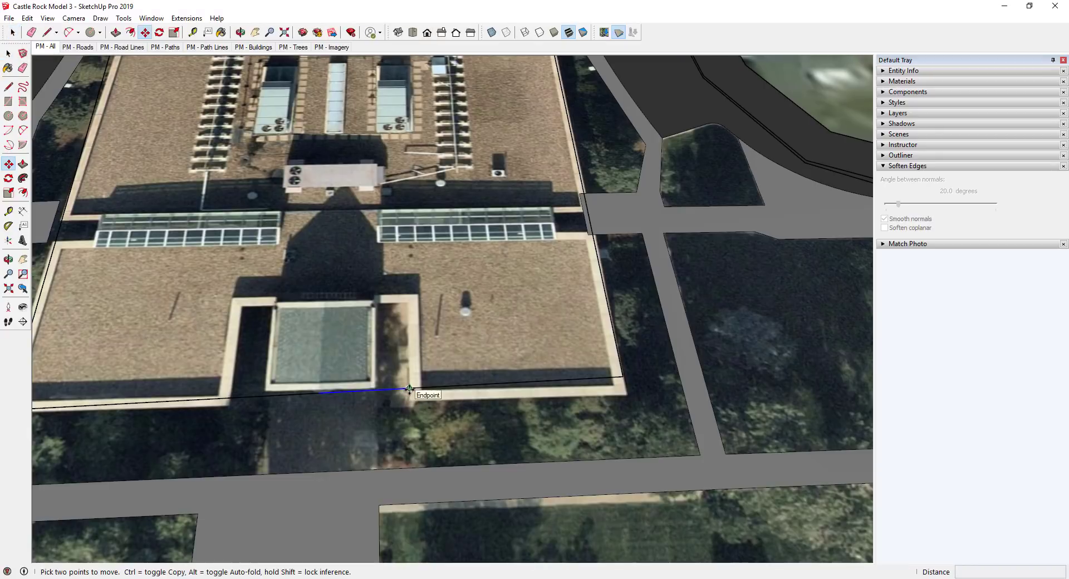
{"action": "left_click", "coordinate": [409, 387]}
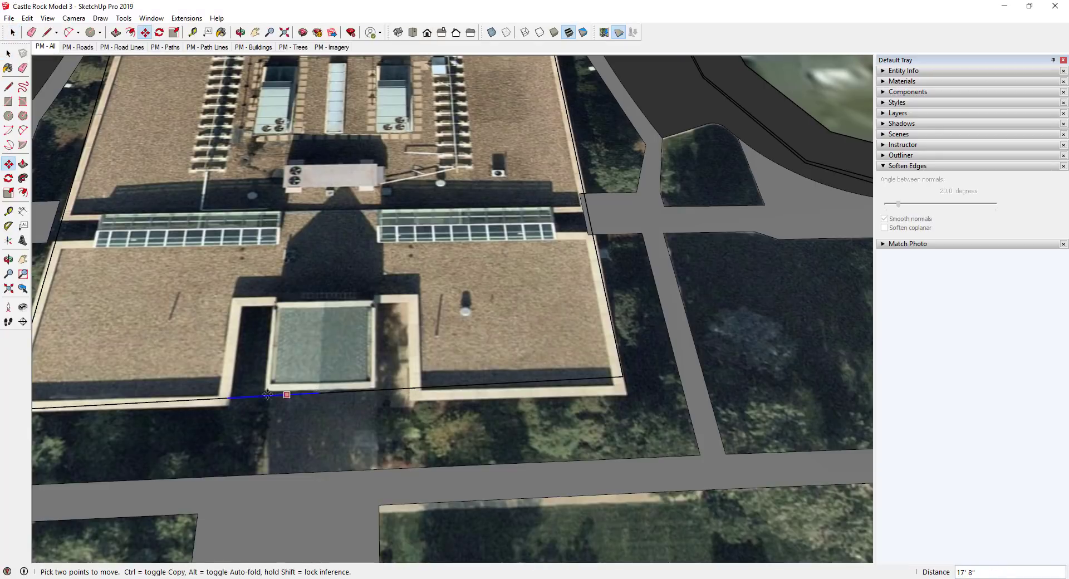
{"action": "key", "text": "space"}
{"action": "key", "text": "l"}
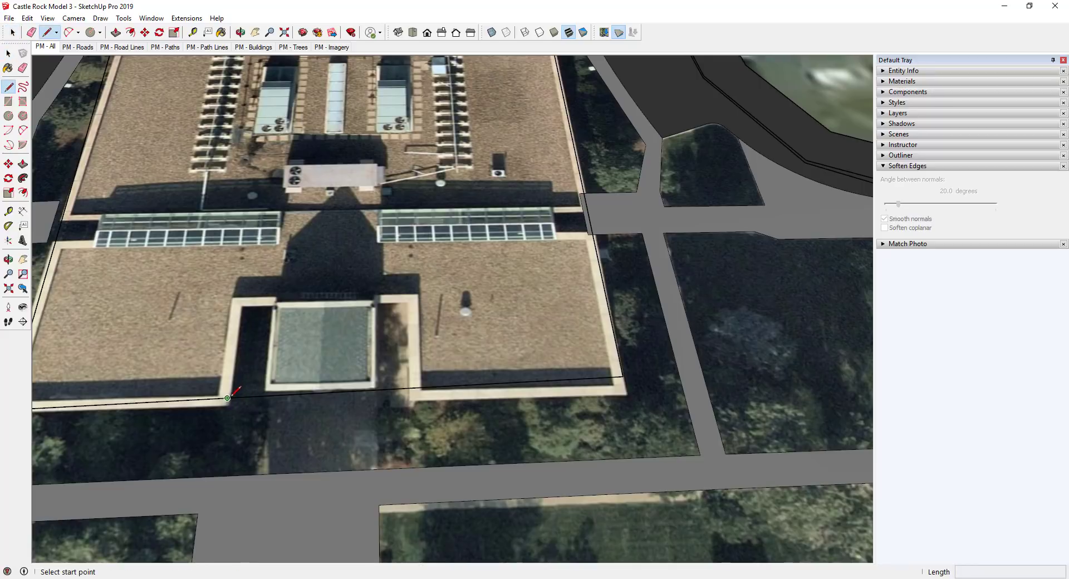
{"action": "key", "text": "space"}
{"action": "left_click", "coordinate": [365, 392]}
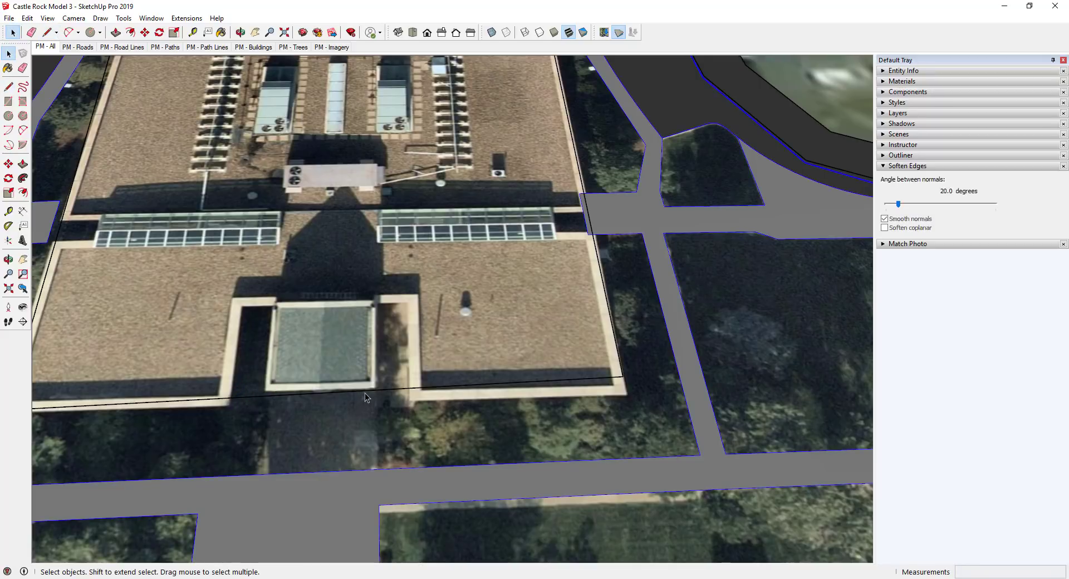
{"action": "key", "text": "Delete"}
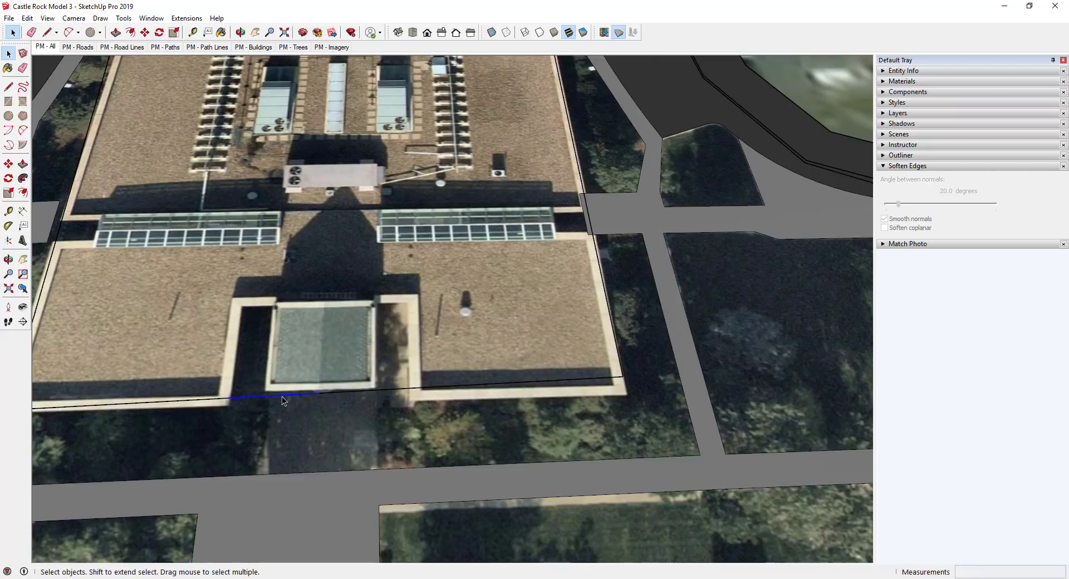
Draw the first entrance recess's side edge back from the marked corner and its back edge about 6' 10" long toward the entrance canopy.
{"action": "key", "text": "l"}
{"action": "left_click", "coordinate": [227, 398]}
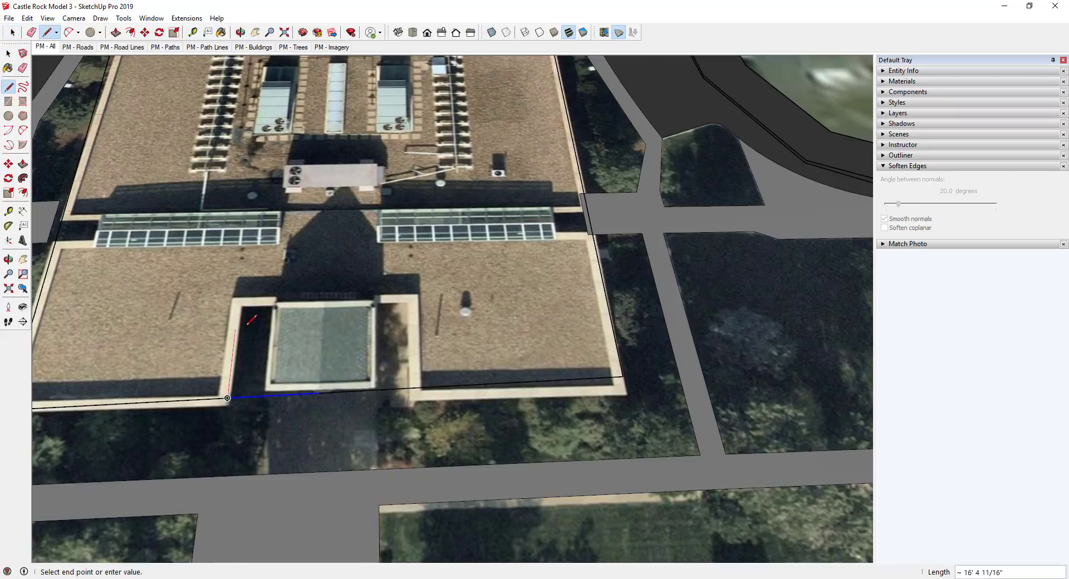
{"action": "left_click", "coordinate": [238, 305]}
{"action": "scroll", "coordinate": [276, 300], "scroll_direction": "up", "scroll_amount": 3}
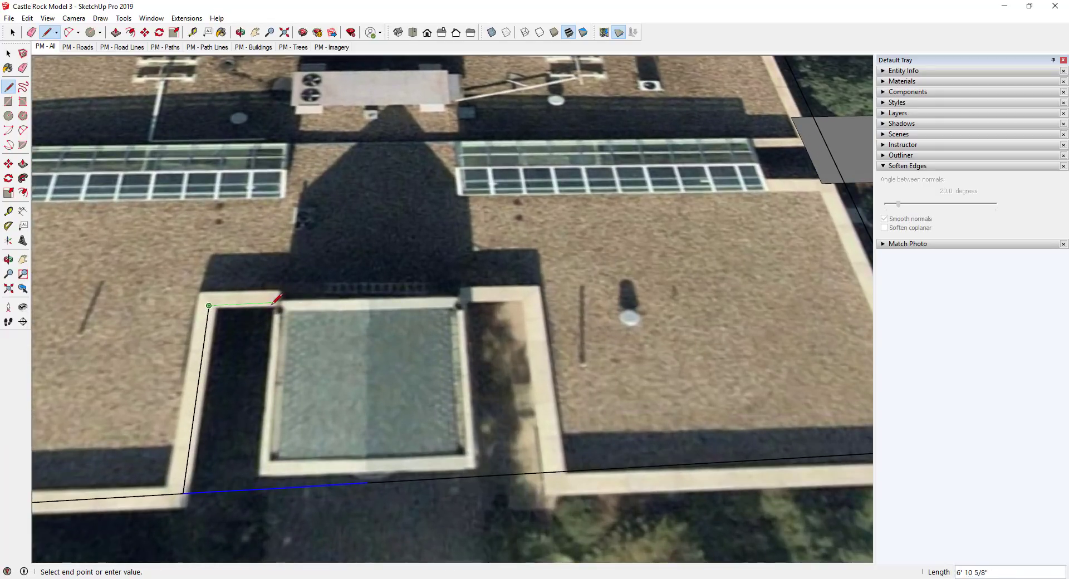
{"action": "left_click", "coordinate": [274, 303]}
{"action": "key", "text": "space"}
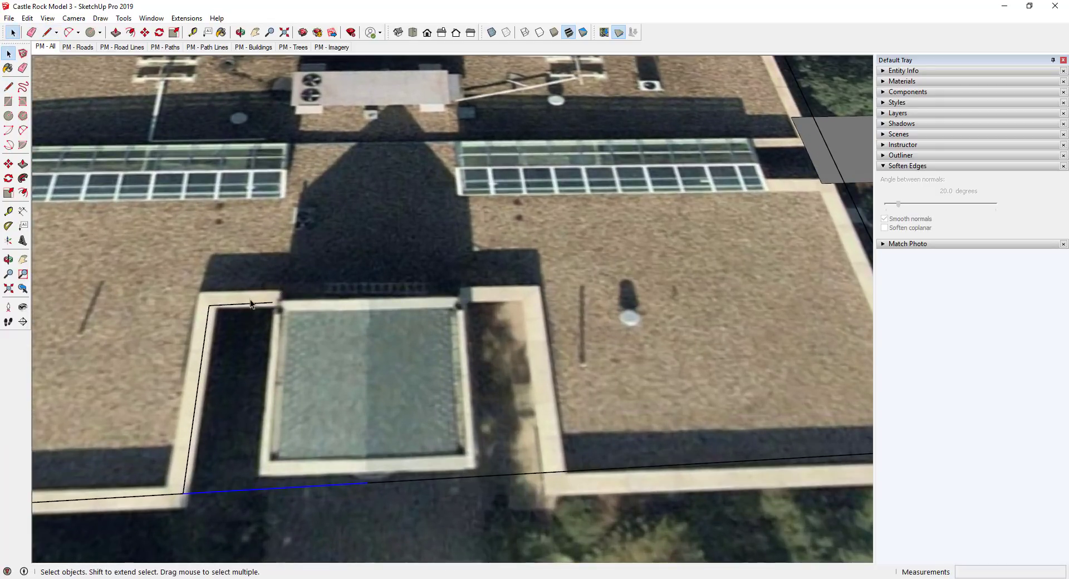
Draw the matching outer side edge of the other entrance recess from its front corner, ending in line with the first recess's back edge.
{"action": "left_click", "coordinate": [193, 437]}
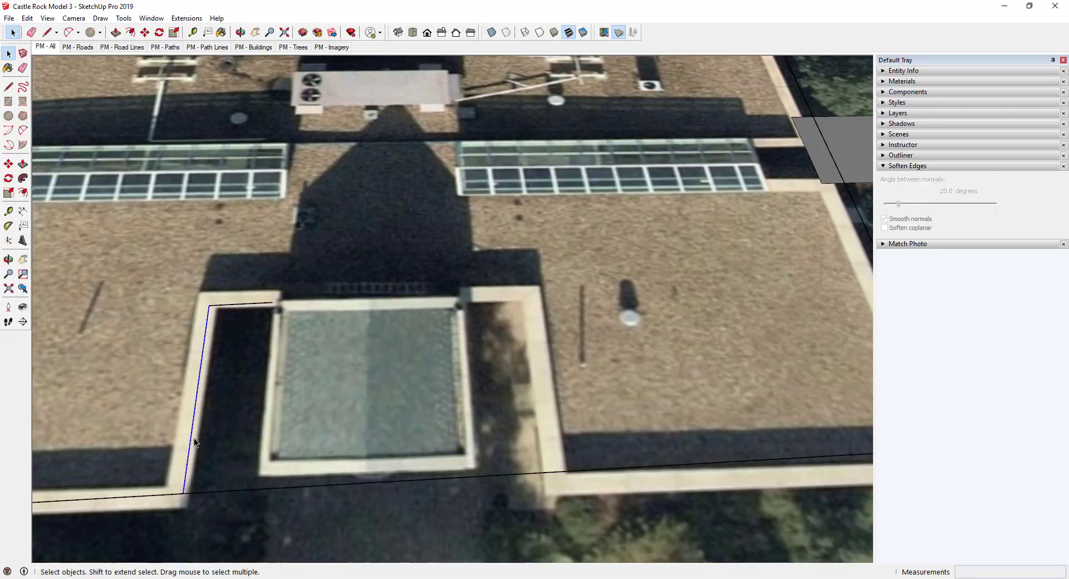
{"action": "key", "text": "l"}
{"action": "left_click", "coordinate": [548, 471]}
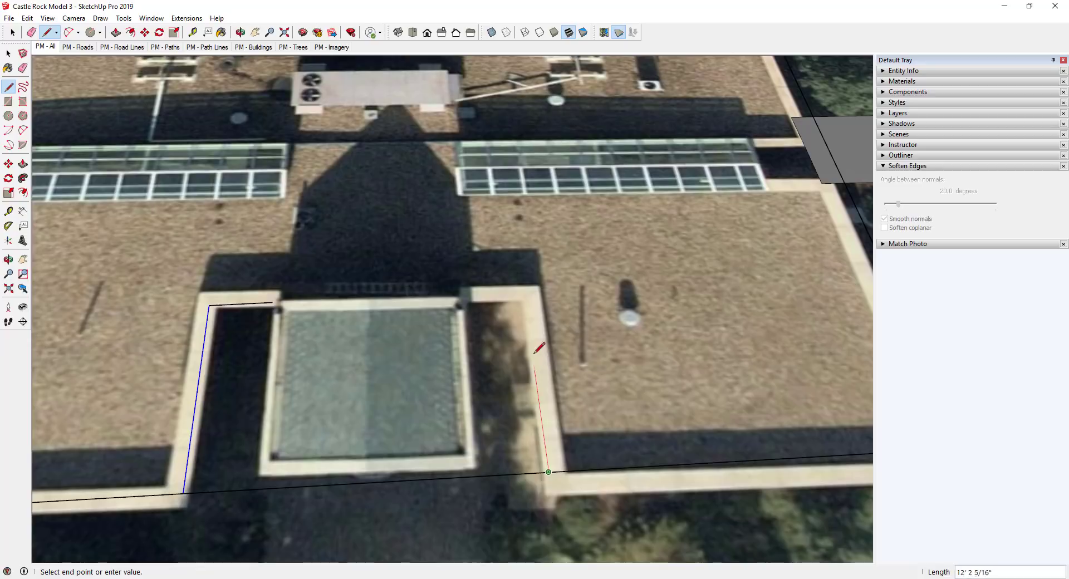
{"action": "left_click", "coordinate": [273, 302]}
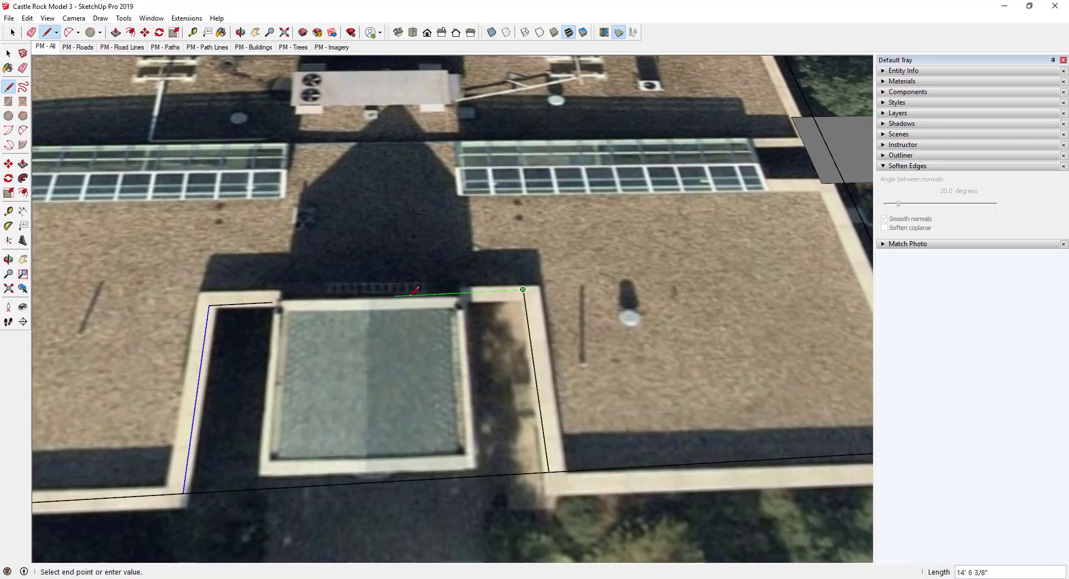
{"action": "key", "text": "space"}
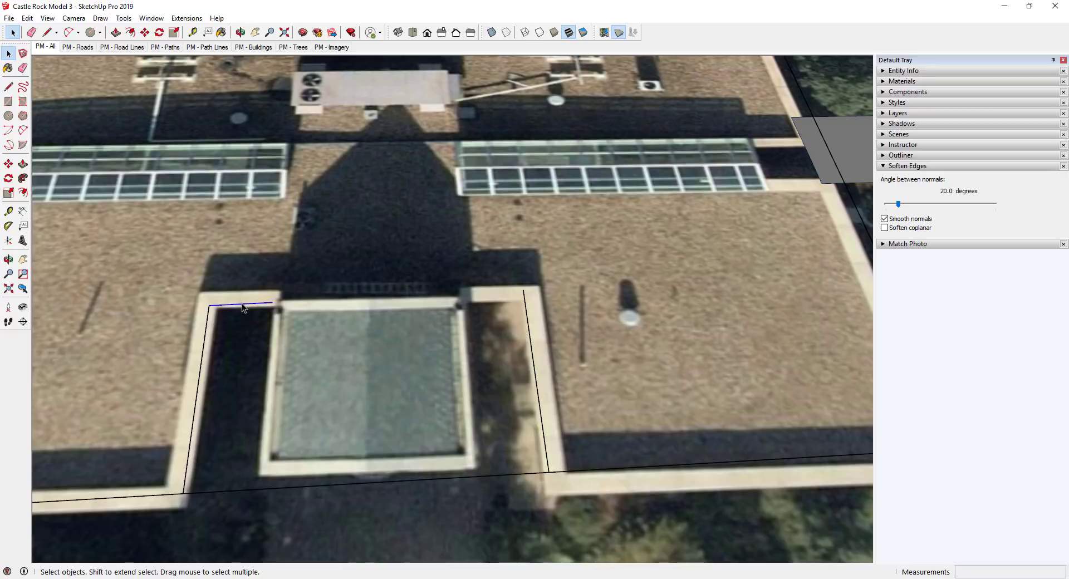
Copy the first recess's back edge to the rear end of the opposite recess's side edge.
{"action": "key", "text": "m"}
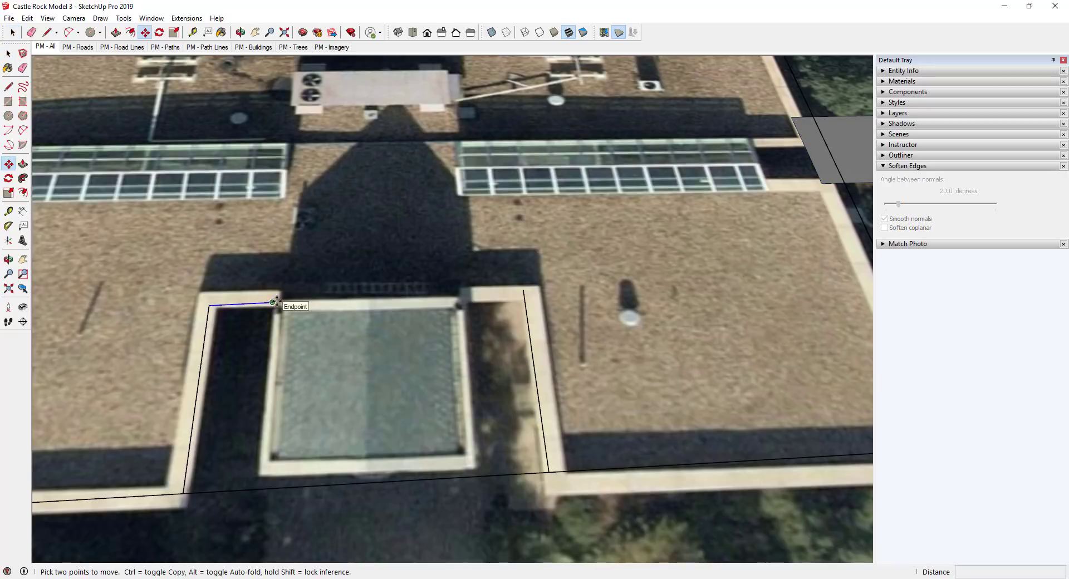
{"action": "left_click", "coordinate": [272, 302]}
{"action": "key", "text": "ctrl"}
{"action": "left_click", "coordinate": [523, 290]}
Draw the entrance canopy outline between the two recesses, with sides about 20' 10" long, closing it at the first recess's back edge.
{"action": "middle_click_drag", "start_coordinate": [470, 293], "coordinate": [476, 295]}
{"action": "key", "text": "l"}
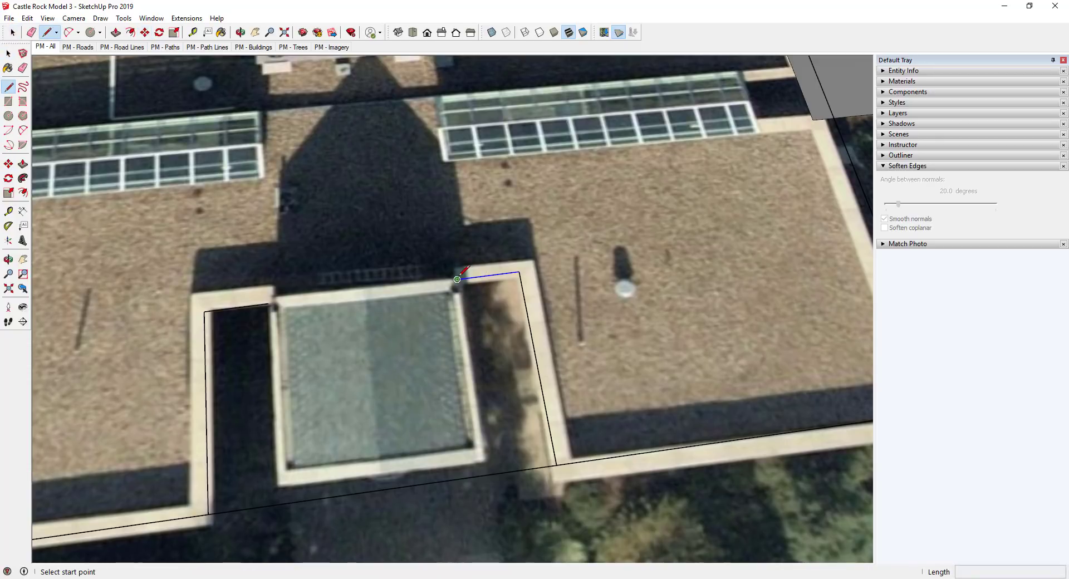
{"action": "left_click", "coordinate": [457, 279]}
{"action": "left_click", "coordinate": [487, 461]}
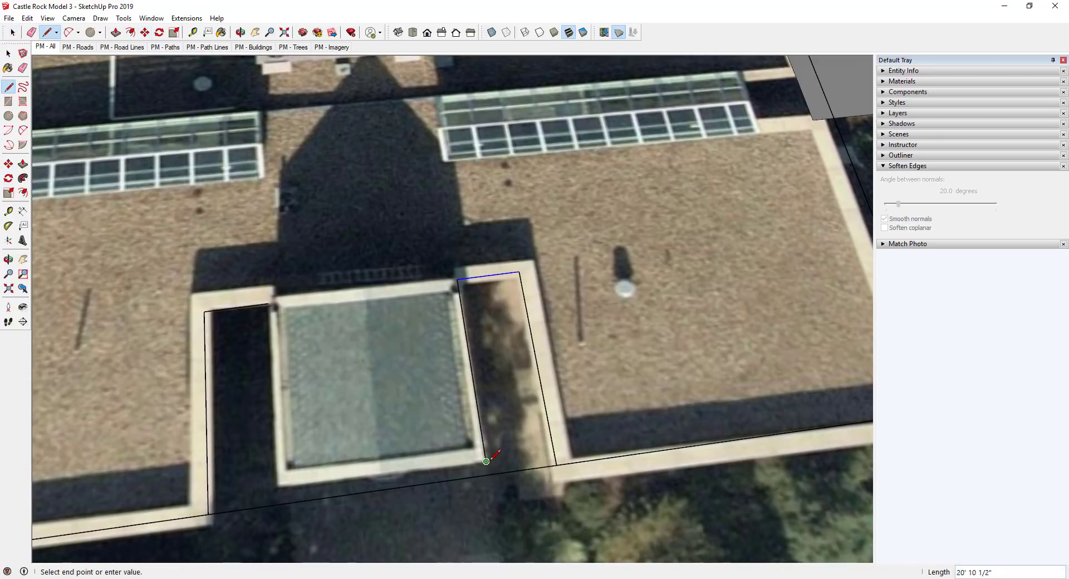
{"action": "left_click", "coordinate": [270, 302], "text": "shift"}
{"action": "left_click", "coordinate": [268, 304]}
{"action": "key", "text": "space"}
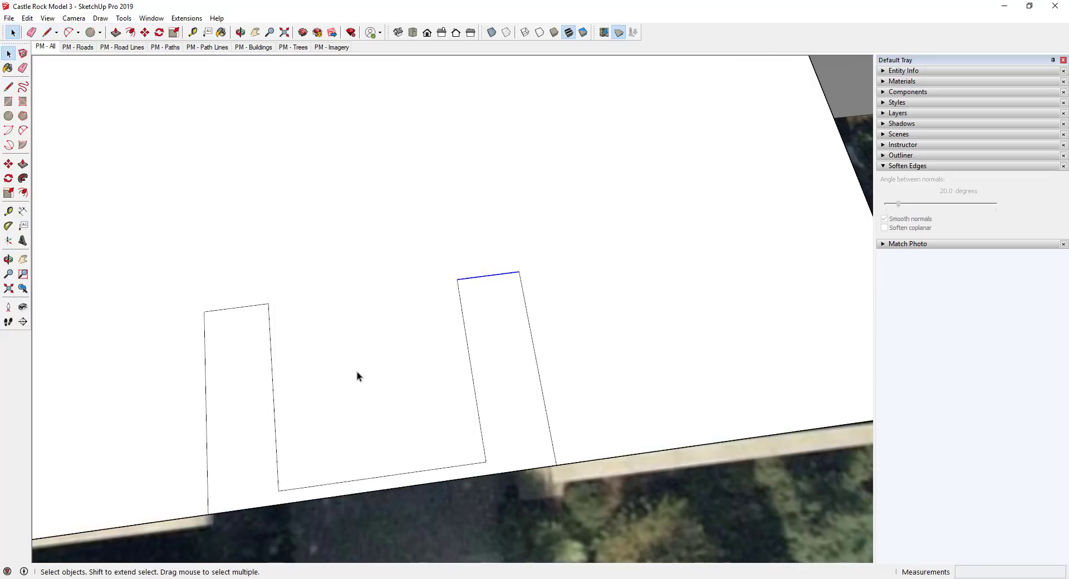
Erase the leftover front edge across the entrance recesses and canopy, and delete the footprint face to expose the aerial image.
{"action": "scroll", "coordinate": [358, 375], "scroll_direction": "down", "scroll_amount": 5}
{"action": "key", "text": "e"}
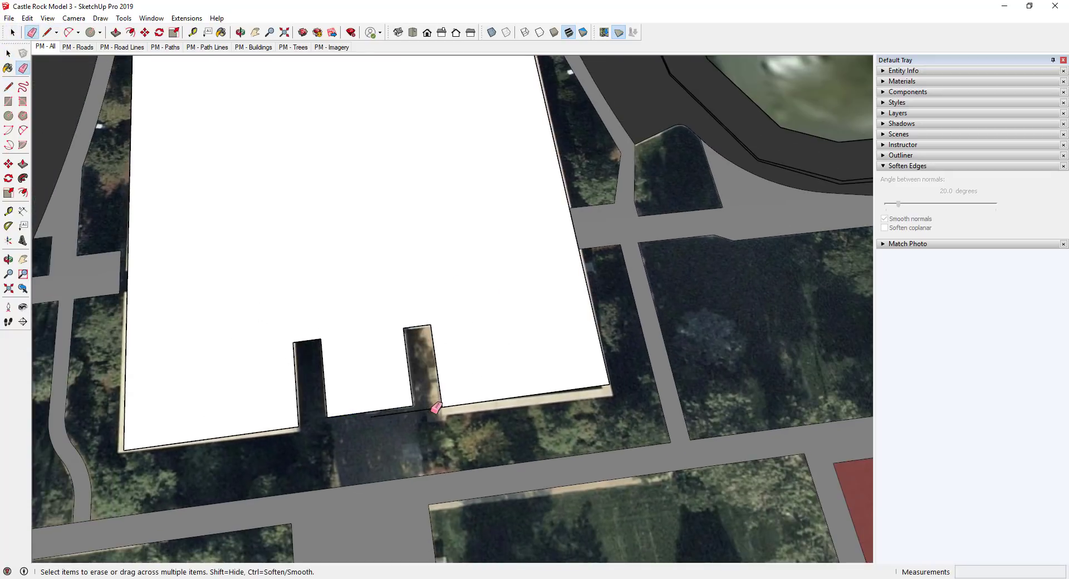
{"action": "left_click", "coordinate": [434, 410]}
{"action": "key", "text": "space"}
{"action": "scroll", "coordinate": [385, 309], "scroll_direction": "down", "scroll_amount": 6}
{"action": "left_click", "coordinate": [360, 232]}
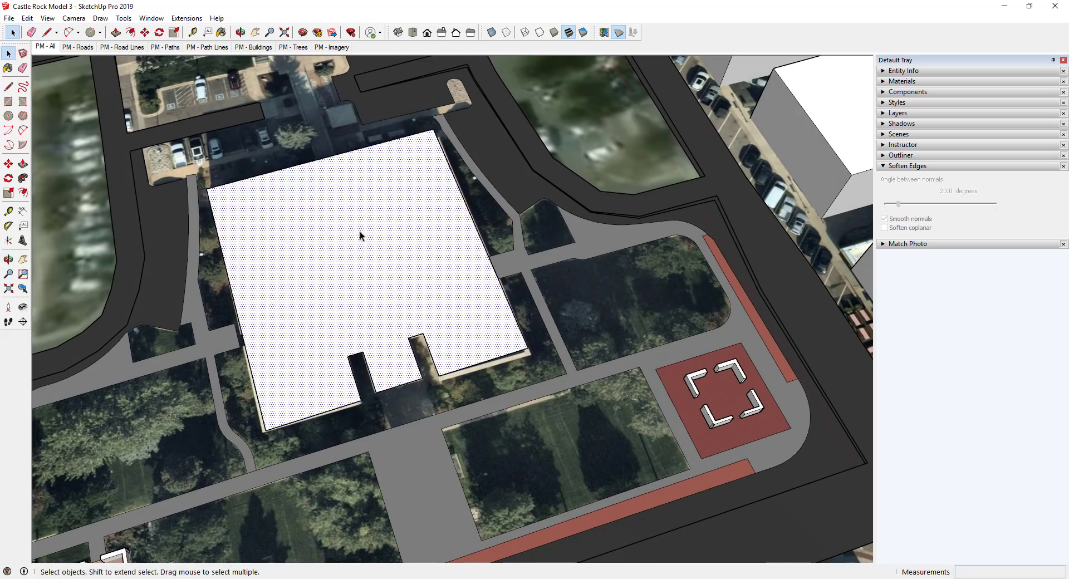
{"action": "key", "text": "Delete"}
Draw the small rectangular side recess where the path meets the building, following its edges in the aerial image.
{"action": "middle_click_drag", "start_coordinate": [360, 232], "coordinate": [501, 144]}
{"action": "scroll", "coordinate": [261, 485], "scroll_direction": "up", "scroll_amount": 4}
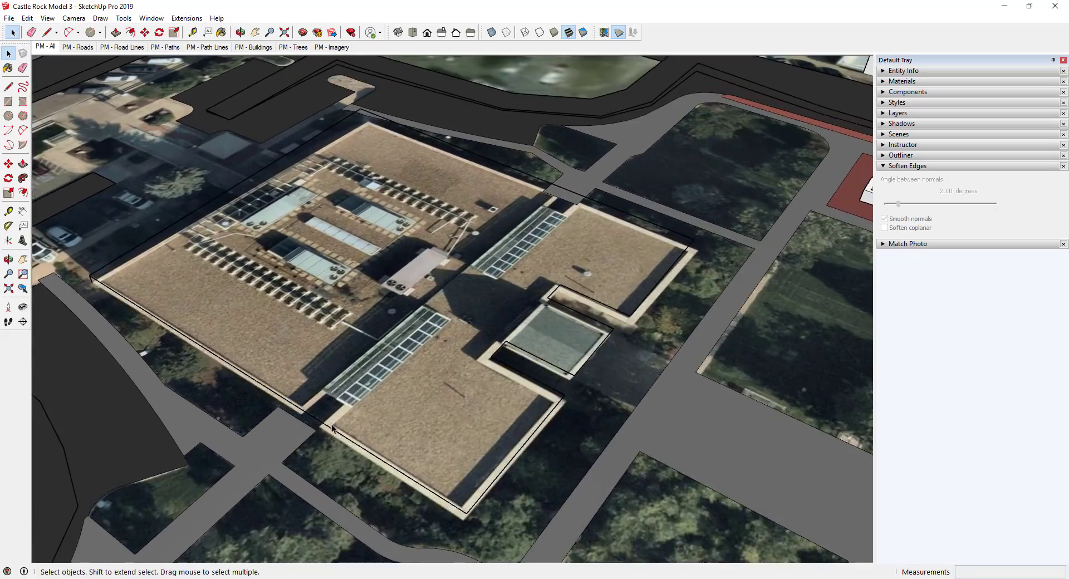
{"action": "scroll", "coordinate": [332, 423], "scroll_direction": "up", "scroll_amount": 4}
{"action": "middle_click_drag", "start_coordinate": [329, 402], "coordinate": [510, 373]}
{"action": "key", "text": "l"}
{"action": "scroll", "coordinate": [490, 415], "scroll_direction": "down", "scroll_amount": 3}
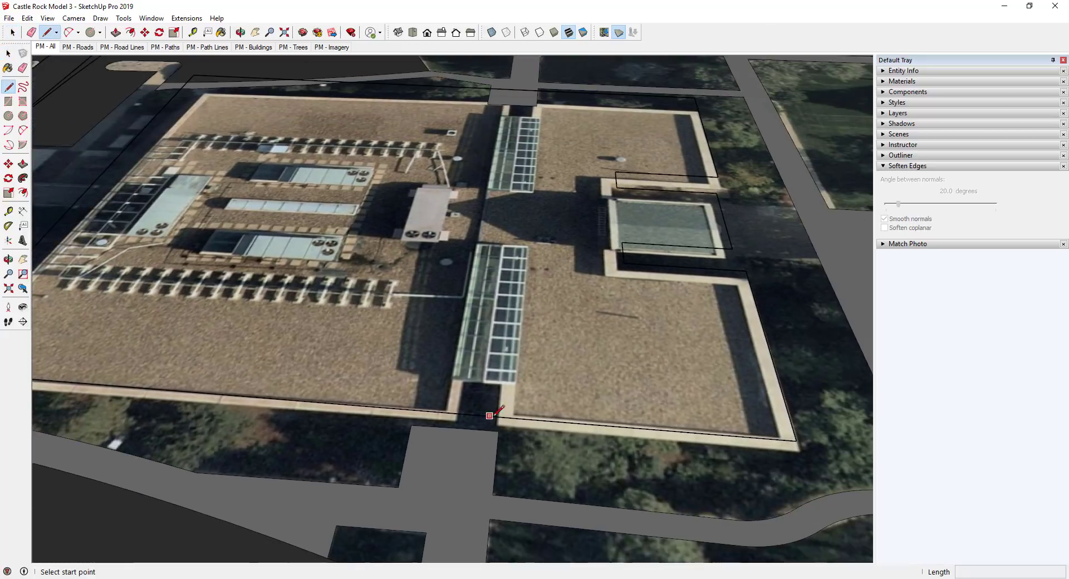
{"action": "left_click", "coordinate": [499, 417]}
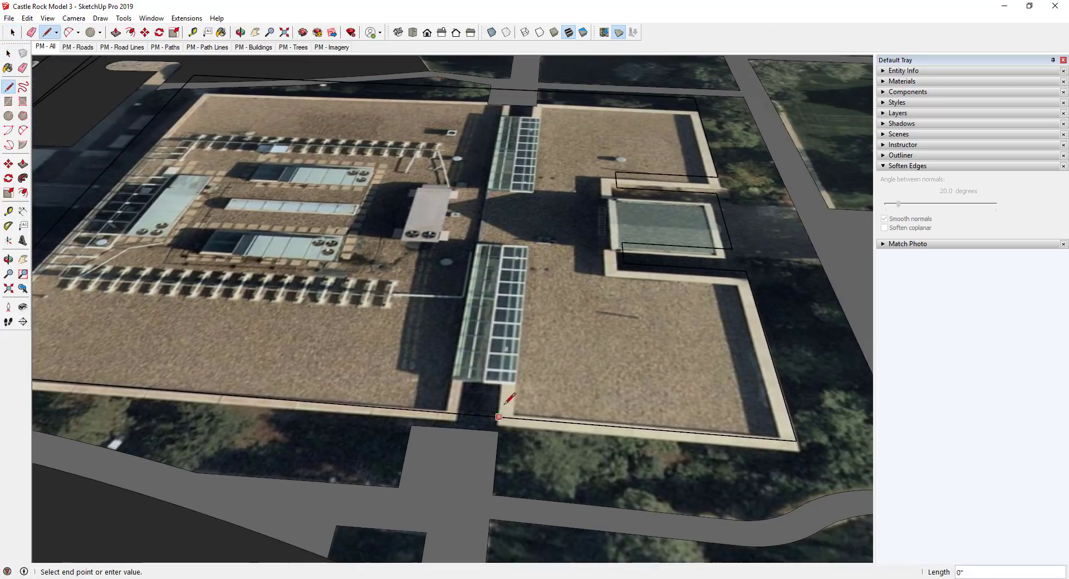
{"action": "left_click", "coordinate": [501, 384]}
{"action": "left_click", "coordinate": [457, 413]}
Delete the main footprint face and the small face inside the side recess, keeping their edges.
{"action": "key", "text": "space"}
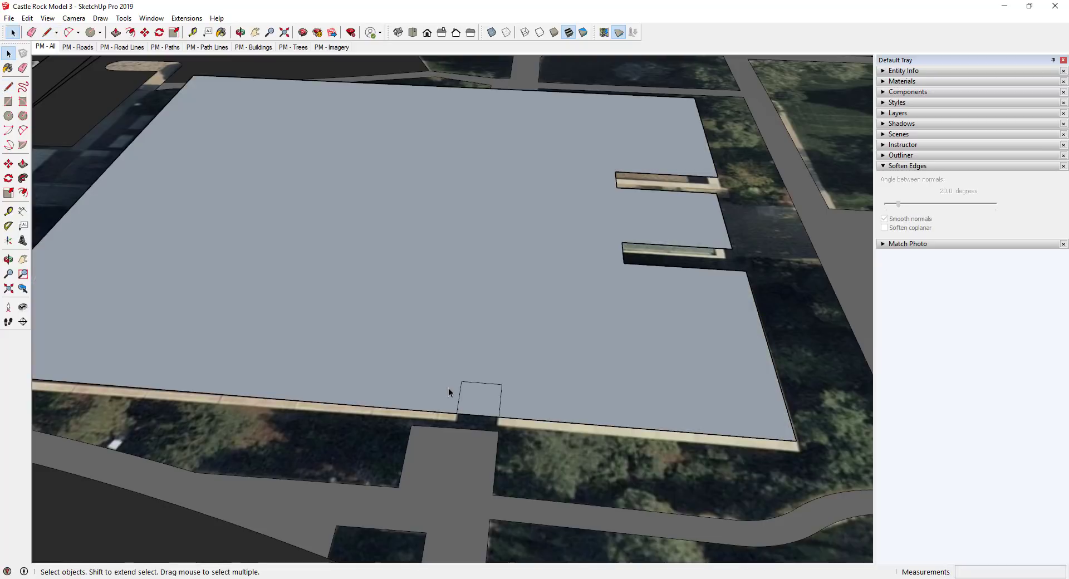
{"action": "left_click", "coordinate": [501, 337]}
{"action": "key", "text": "Delete"}
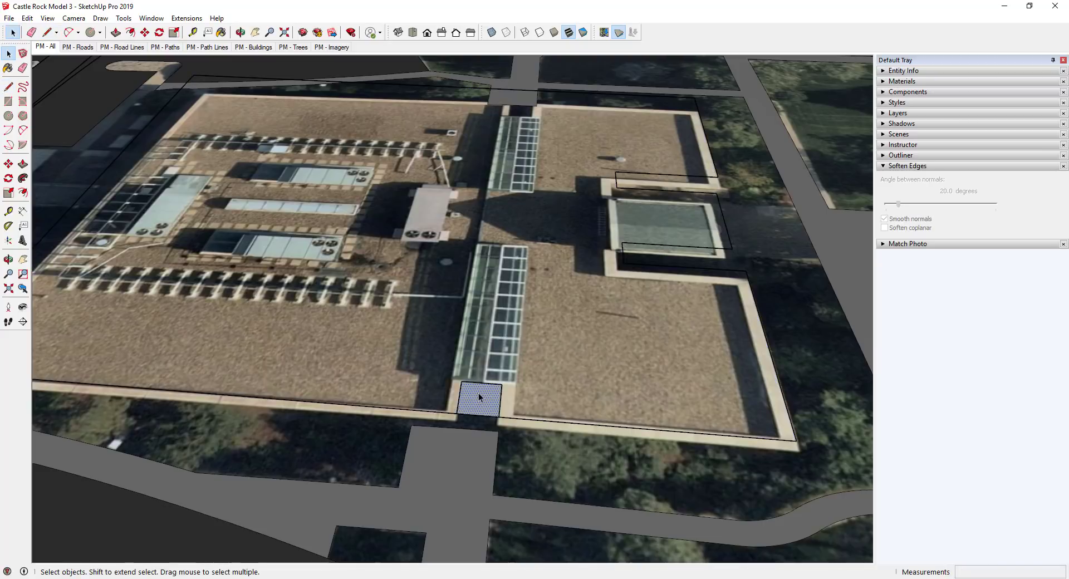
{"action": "key", "text": "Delete"}
Copy the side recess's edges about 135' 4" across the building to just beyond its opposite side.
{"action": "middle_click_drag", "start_coordinate": [459, 398], "coordinate": [292, 313]}
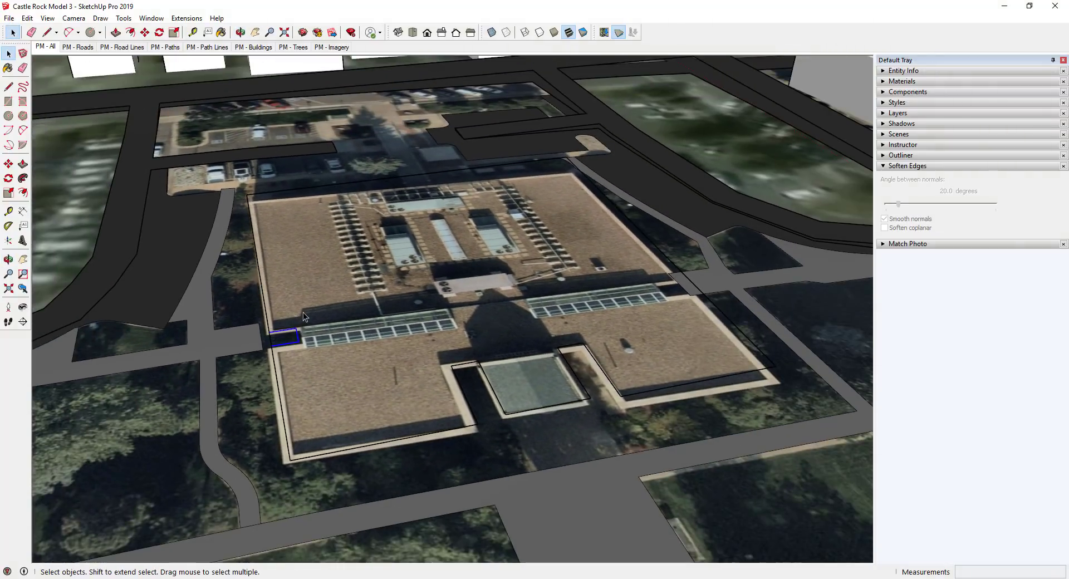
{"action": "key", "text": "m"}
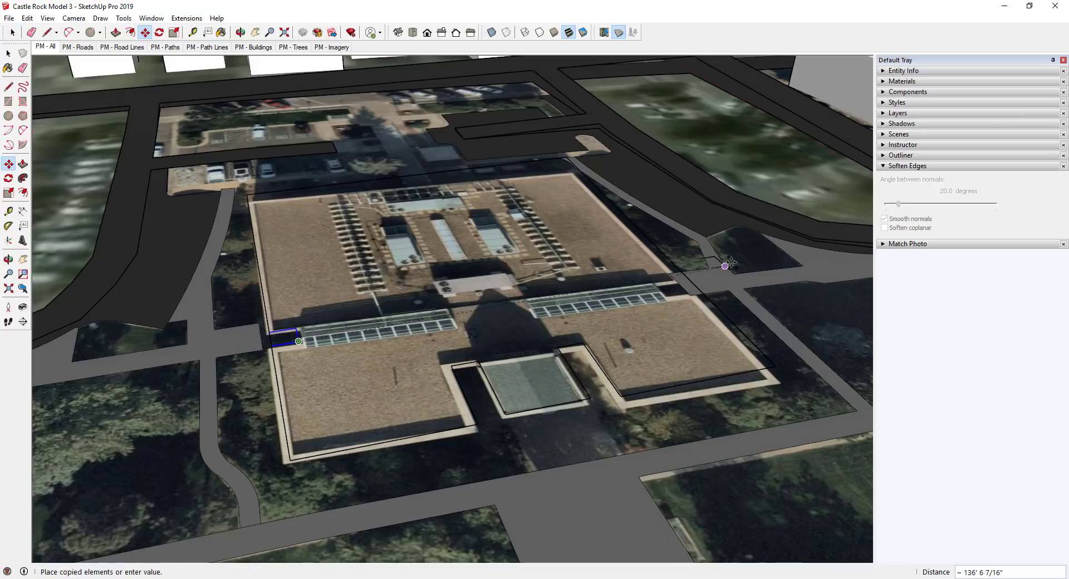
{"action": "key", "text": "space"}
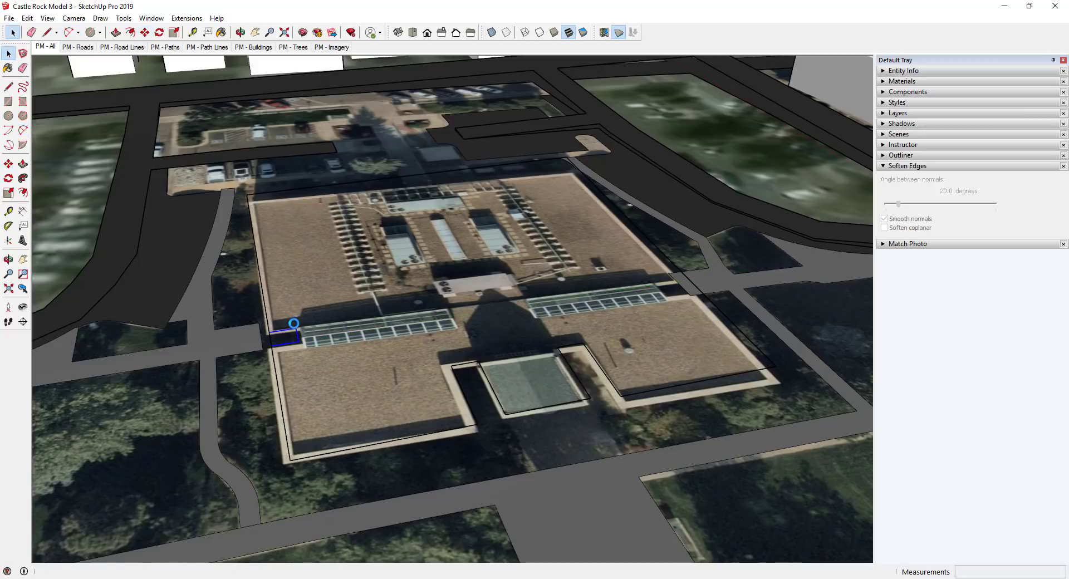
{"action": "key", "text": "m"}
{"action": "left_click", "coordinate": [299, 341]}
{"action": "key", "text": "ctrl"}
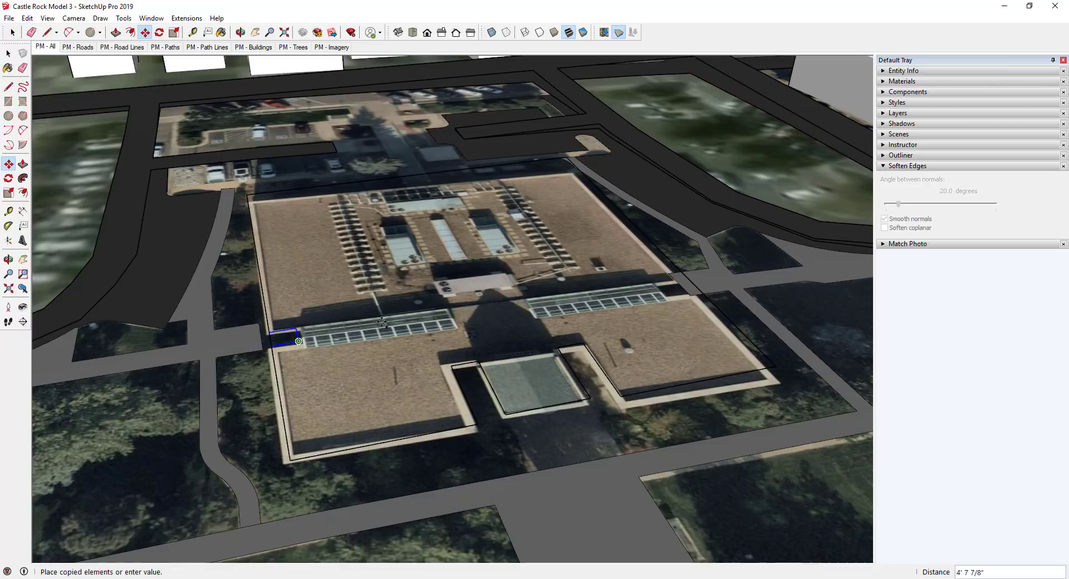
{"action": "left_click", "coordinate": [756, 264]}
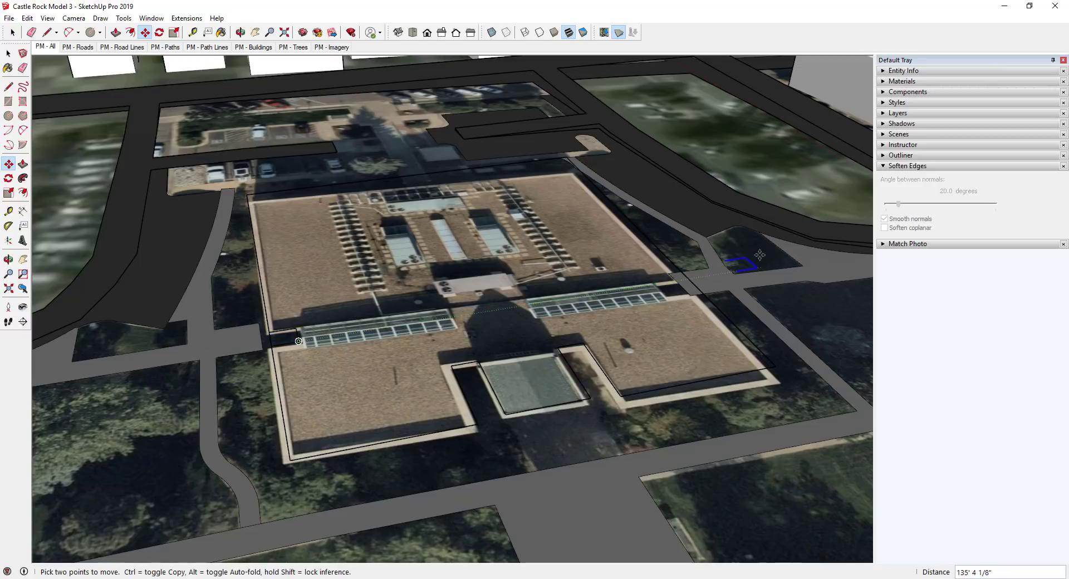
Mirror the copied recess edges with a green scale of -1.00 and move them about 15' 9 1/2" onto the building's side edge.
{"action": "scroll", "coordinate": [757, 265], "scroll_direction": "up", "scroll_amount": 5}
{"action": "key", "text": "s"}
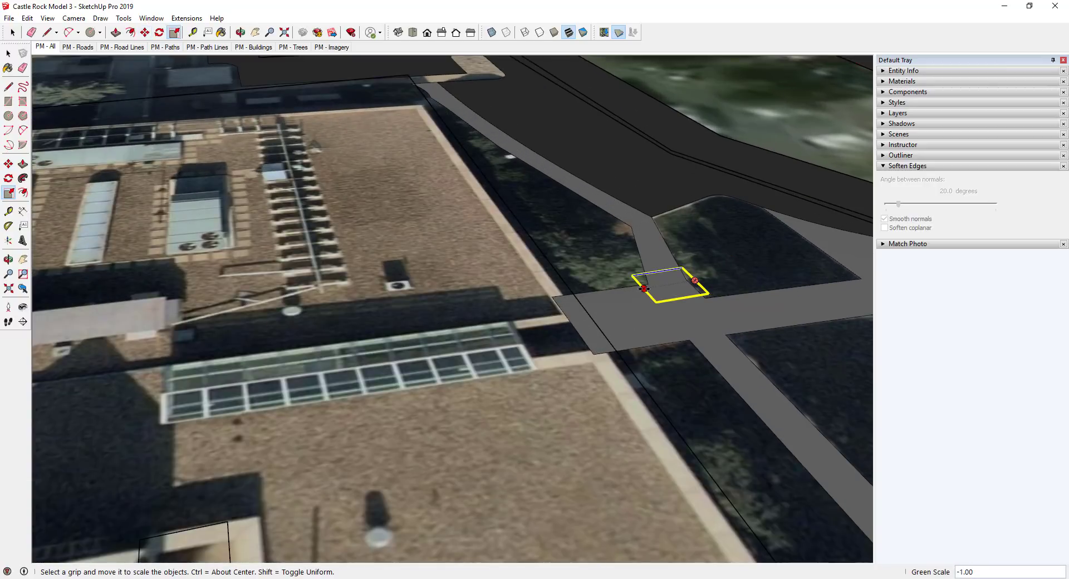
{"action": "key", "text": "m"}
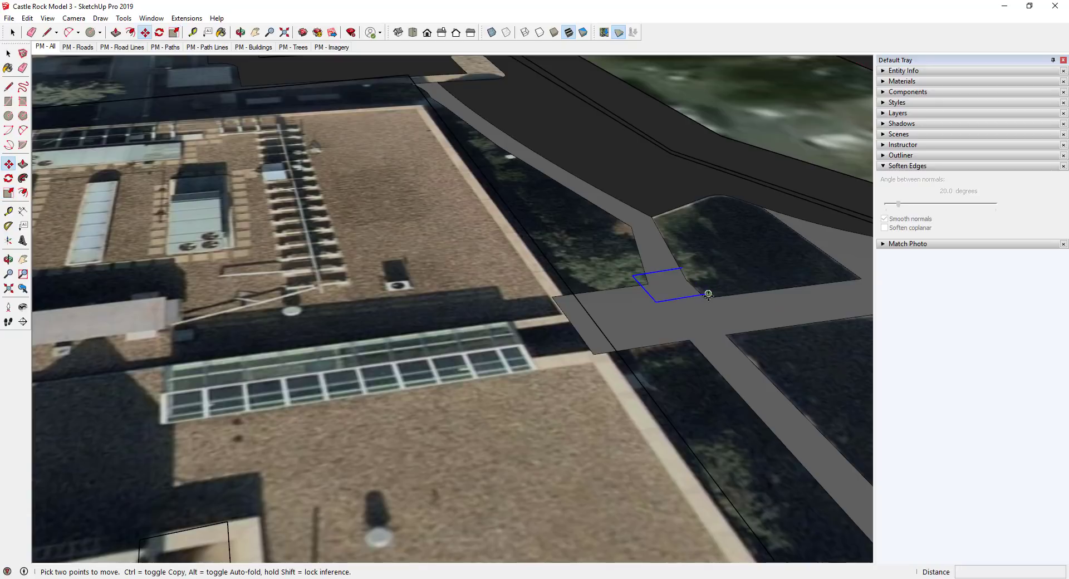
{"action": "left_click", "coordinate": [704, 295]}
{"action": "left_click", "coordinate": [584, 313]}
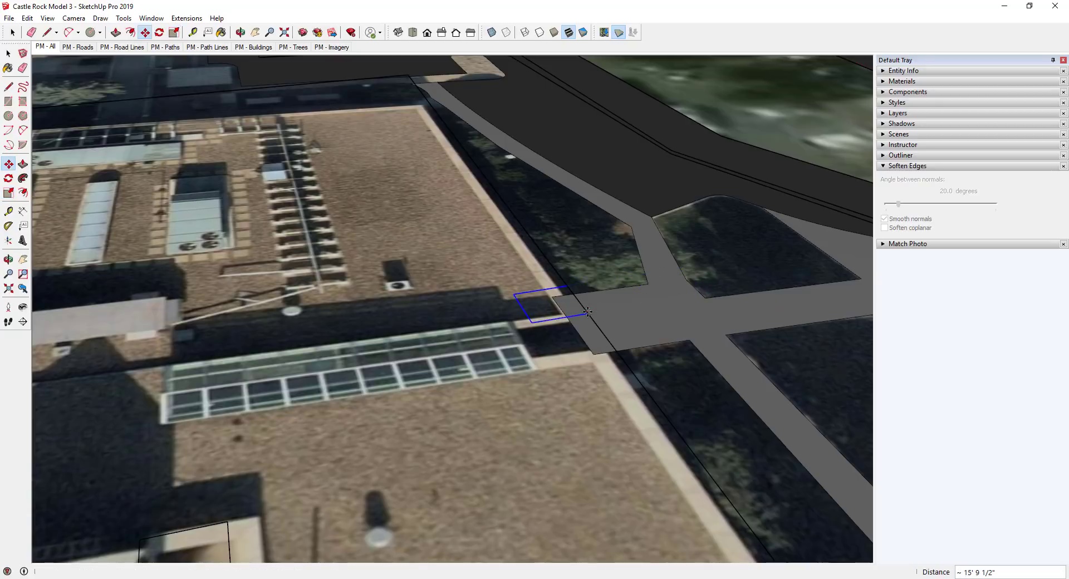
{"action": "key", "text": "space"}
Erase the footprint edge crossing the opening of the copied side recess.
{"action": "key", "text": "e"}
{"action": "scroll", "coordinate": [579, 306], "scroll_direction": "down", "scroll_amount": 3}
{"action": "scroll", "coordinate": [687, 248], "scroll_direction": "down", "scroll_amount": 5}
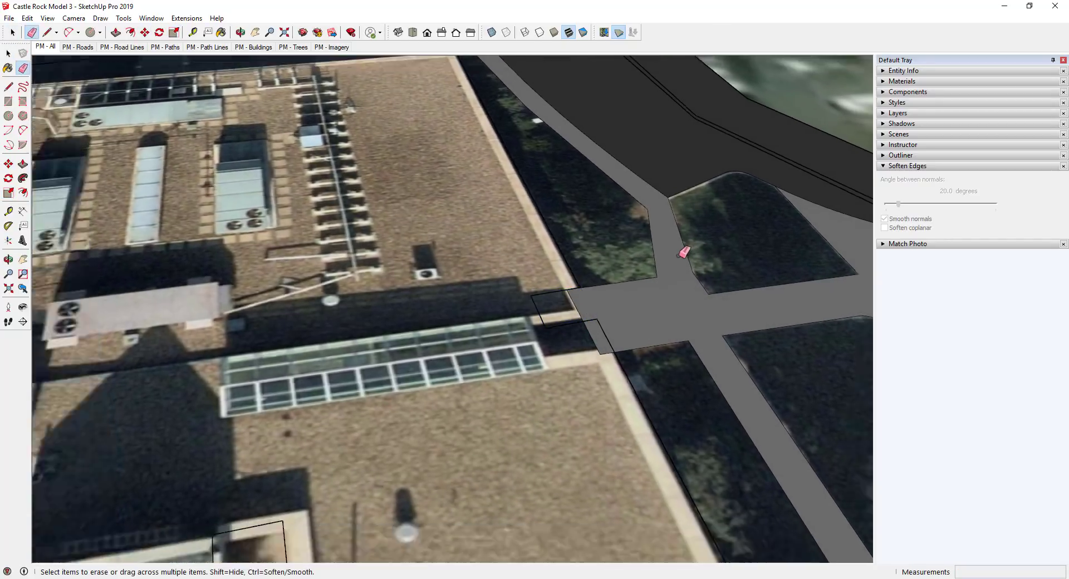
{"action": "scroll", "coordinate": [319, 322], "scroll_direction": "up", "scroll_amount": 2}
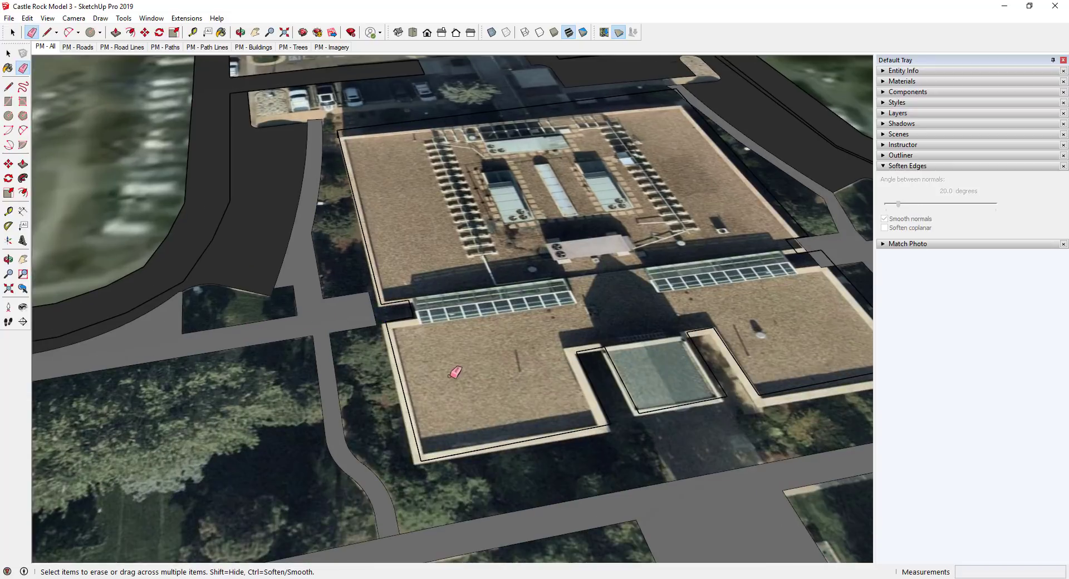
{"action": "middle_click_drag", "start_coordinate": [455, 372], "coordinate": [413, 91]}
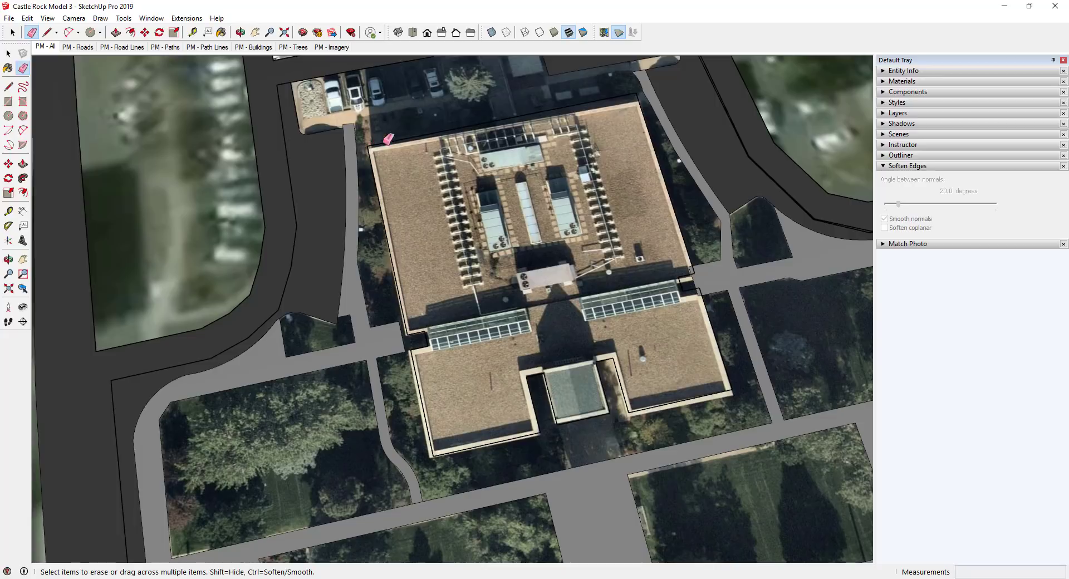
{"action": "scroll", "coordinate": [625, 84], "scroll_direction": "down", "scroll_amount": 2}
{"action": "key", "text": "space"}
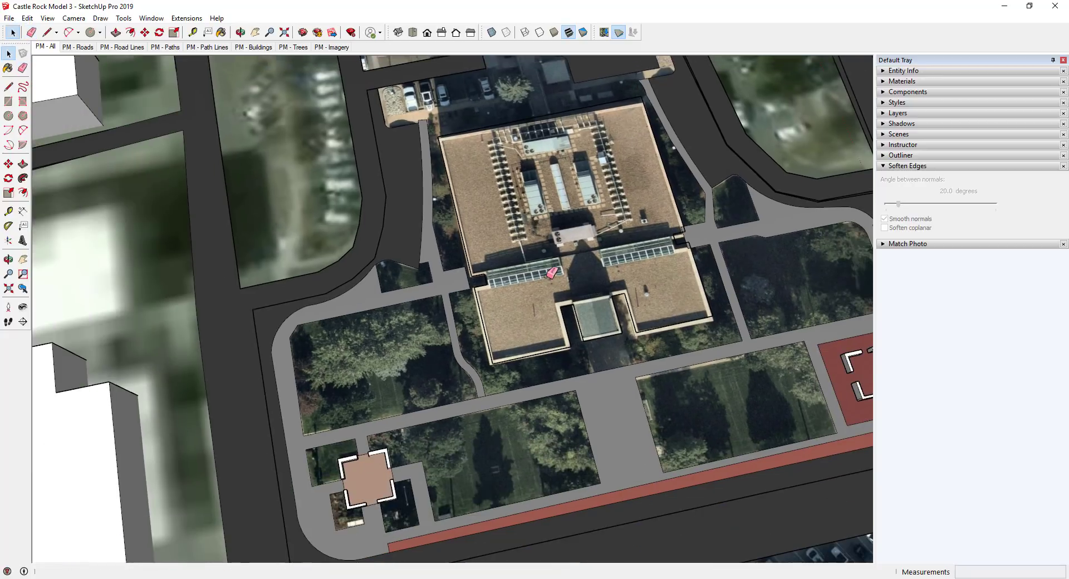
Draw a line about 21' 2" along the front of the entrance canopy to close the footprint into a face.
{"action": "middle_click_drag", "start_coordinate": [527, 345], "coordinate": [710, 132]}
{"action": "scroll", "coordinate": [533, 243], "scroll_direction": "up", "scroll_amount": 3}
{"action": "scroll", "coordinate": [534, 243], "scroll_direction": "up", "scroll_amount": 2}
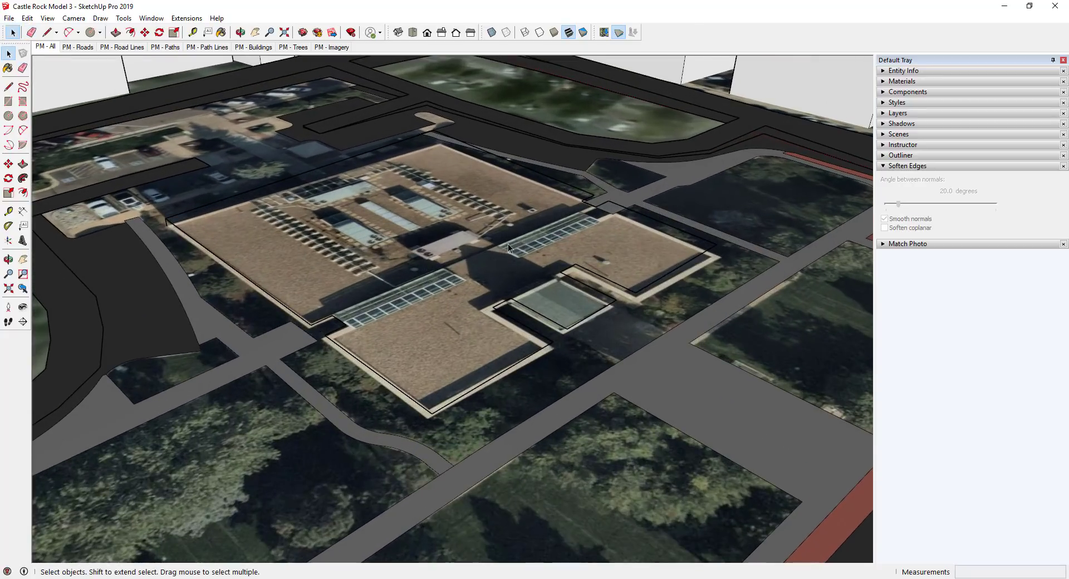
{"action": "key", "text": "l"}
{"action": "left_click", "coordinate": [566, 329]}
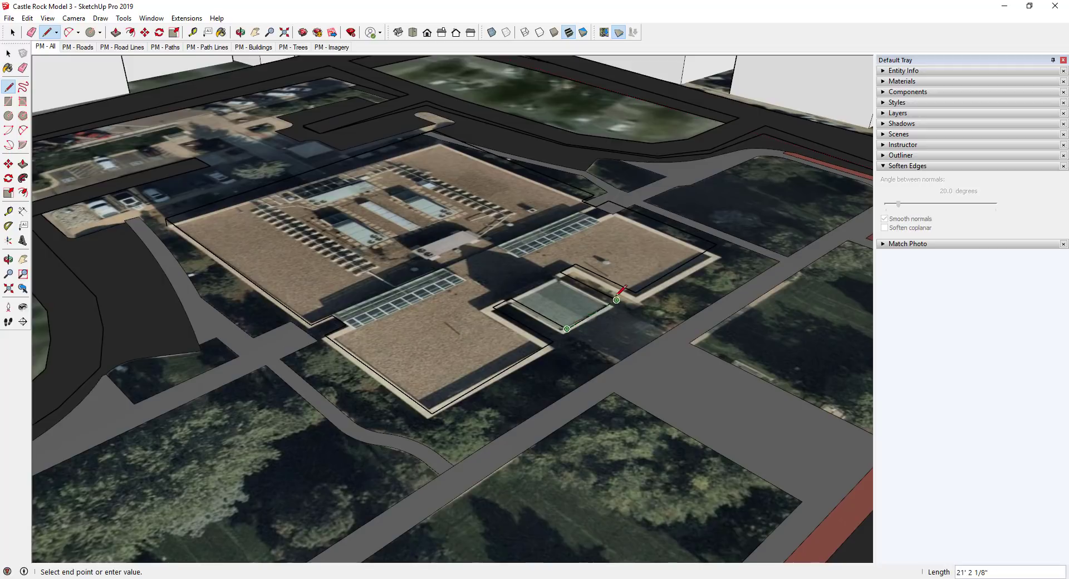
{"action": "left_click", "coordinate": [614, 302]}
{"action": "key", "text": "space"}
{"action": "left_click", "coordinate": [585, 305]}
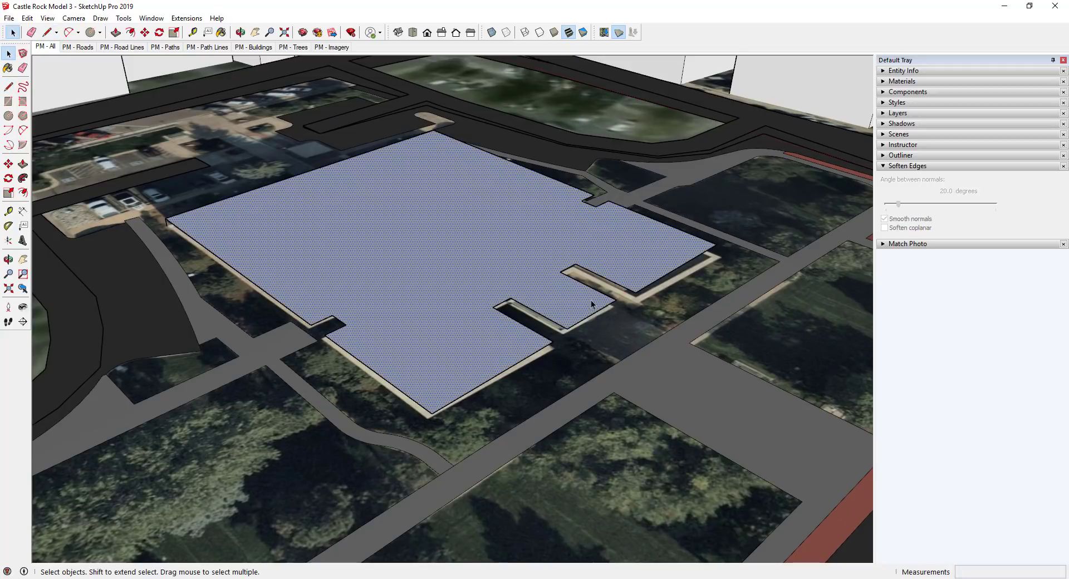
Push/Pull the building footprint face up about 4' 10".
{"action": "scroll", "coordinate": [590, 303], "scroll_direction": "down", "scroll_amount": 2}
{"action": "scroll", "coordinate": [640, 254], "scroll_direction": "up", "scroll_amount": 2}
{"action": "middle_click_drag", "start_coordinate": [640, 253], "coordinate": [640, 150]}
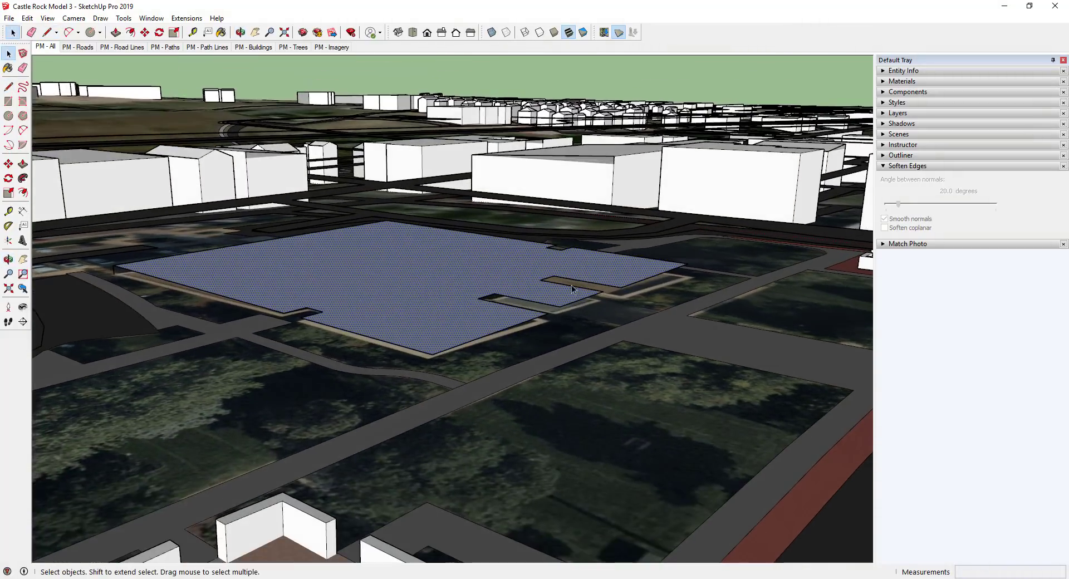
{"action": "middle_click_drag", "start_coordinate": [571, 285], "coordinate": [223, 270]}
{"action": "mouse_move", "coordinate": [606, 341]}
{"action": "middle_mouse_down"}
{"action": "mouse_move", "coordinate": [626, 286]}
{"action": "mouse_move", "coordinate": [620, 356]}
{"action": "middle_mouse_up"}
{"action": "key", "text": "p"}
{"action": "left_click", "coordinate": [683, 327]}
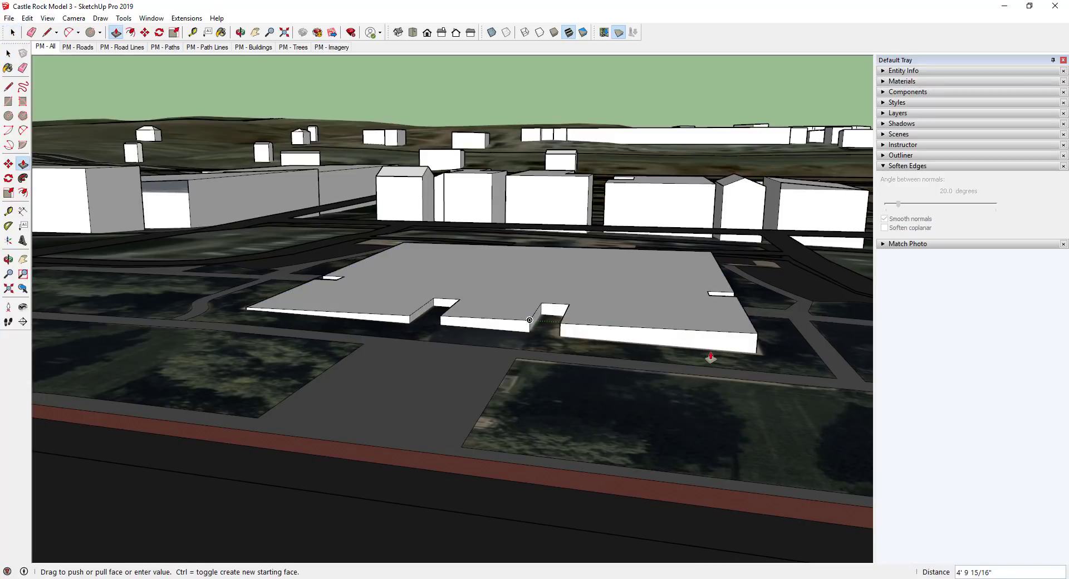
{"action": "key", "text": "space"}
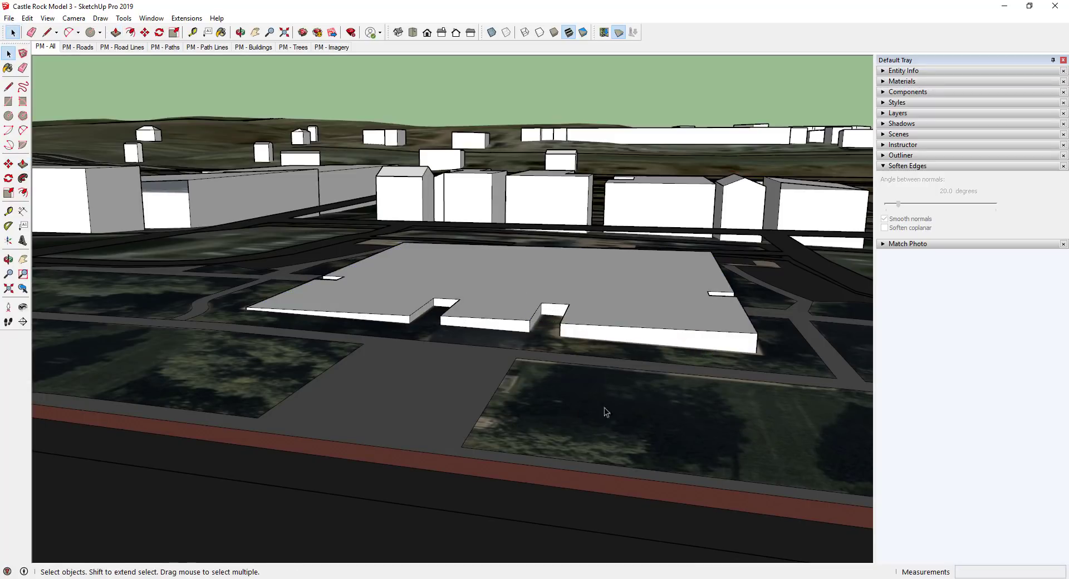
{"action": "middle_click_drag", "start_coordinate": [605, 412], "coordinate": [366, 309]}
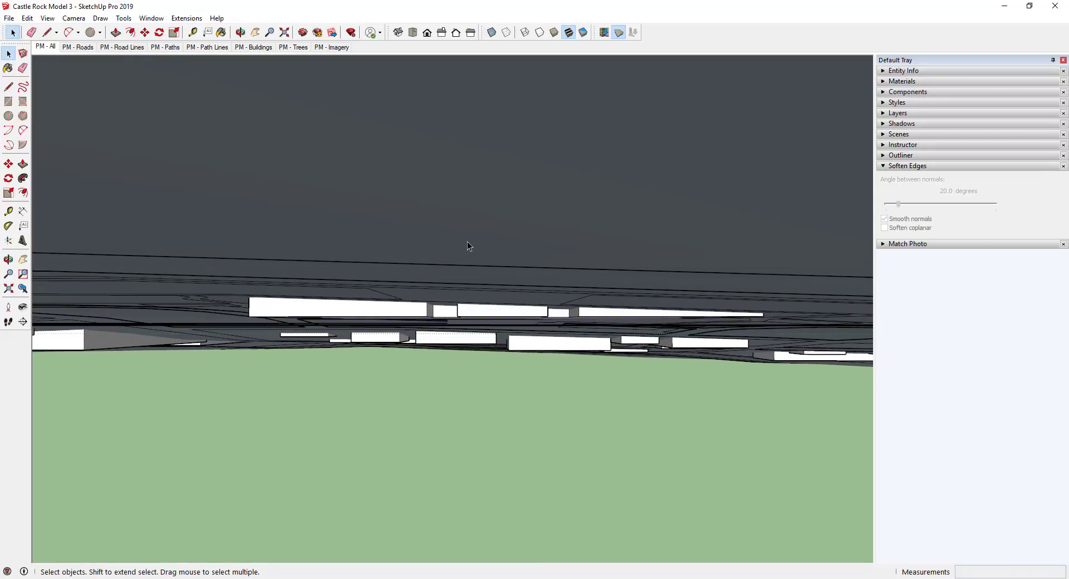
{"action": "middle_click_drag", "start_coordinate": [467, 242], "coordinate": [548, 384]}
{"action": "scroll", "coordinate": [532, 284], "scroll_direction": "down", "scroll_amount": 6}
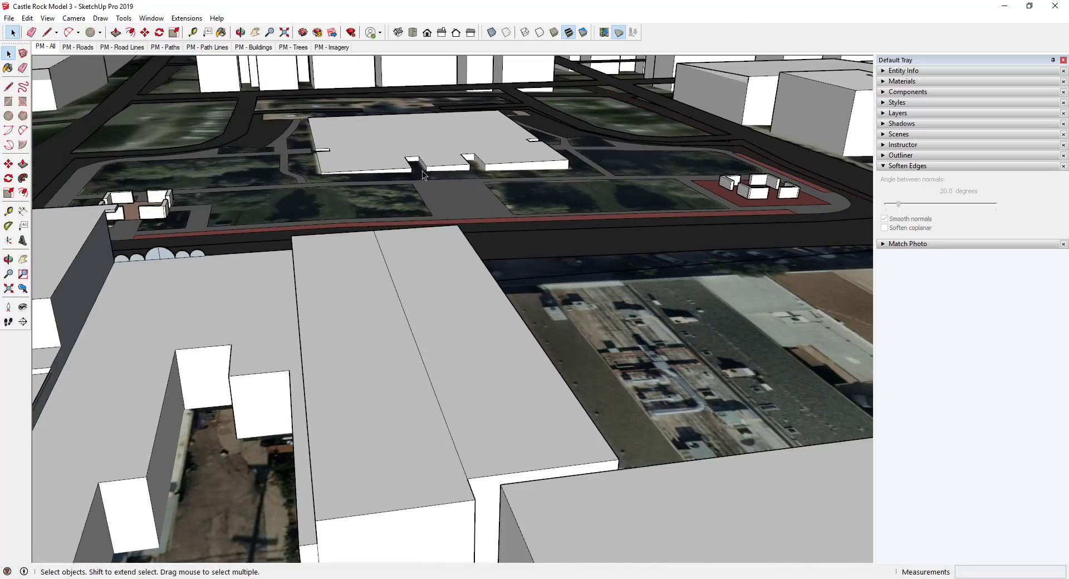
{"action": "middle_click_drag", "start_coordinate": [423, 175], "coordinate": [550, 313]}
{"action": "key", "text": "p"}
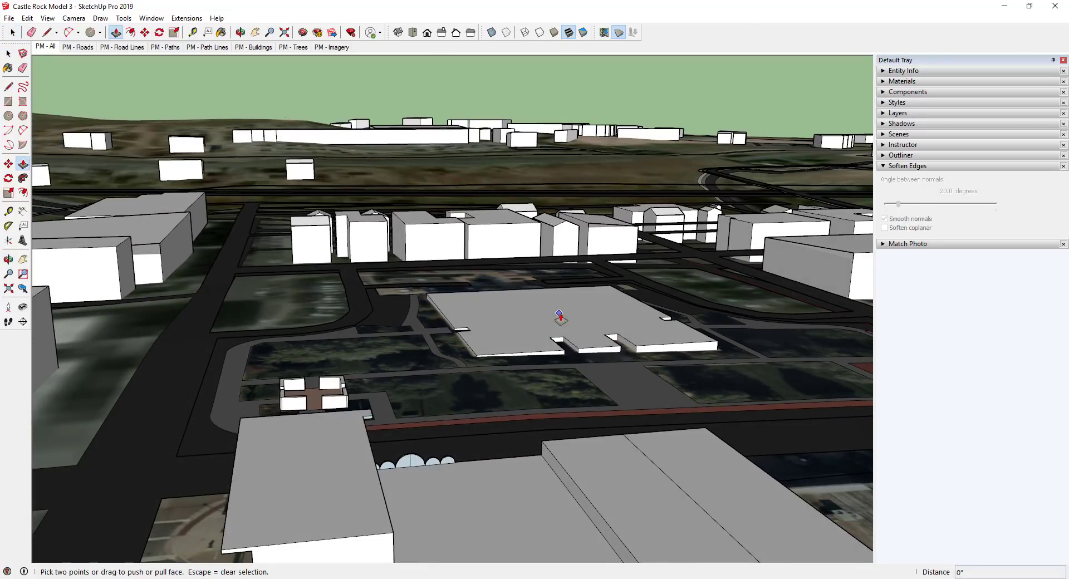
{"action": "key", "text": "space"}
{"action": "left_click", "coordinate": [573, 320]}
{"action": "key", "text": "p"}
{"action": "left_click_drag", "start_coordinate": [573, 320], "coordinate": [581, 269]}
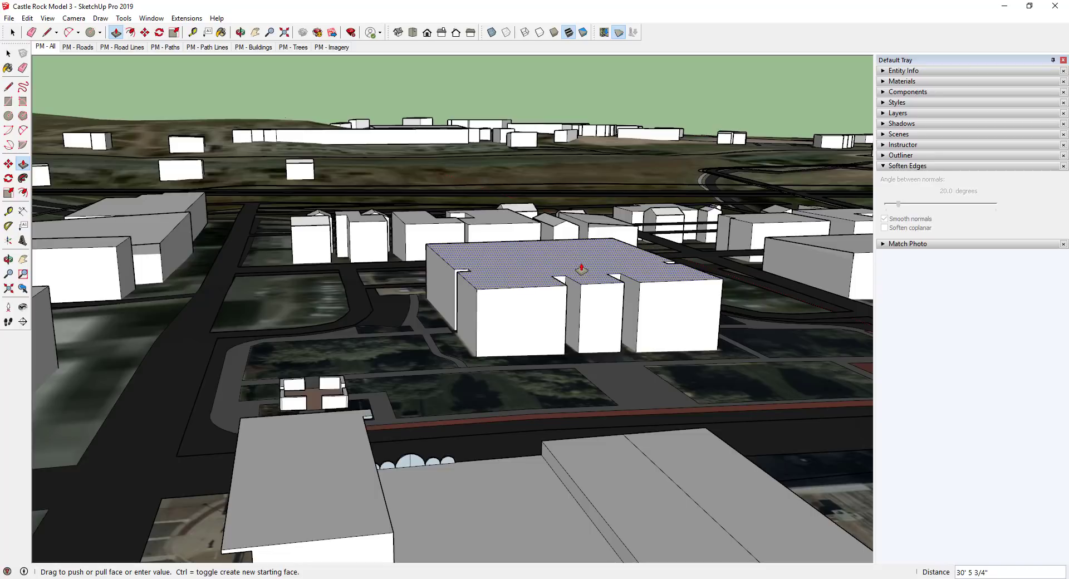
{"action": "left_click_drag", "start_coordinate": [581, 268], "coordinate": [585, 269]}
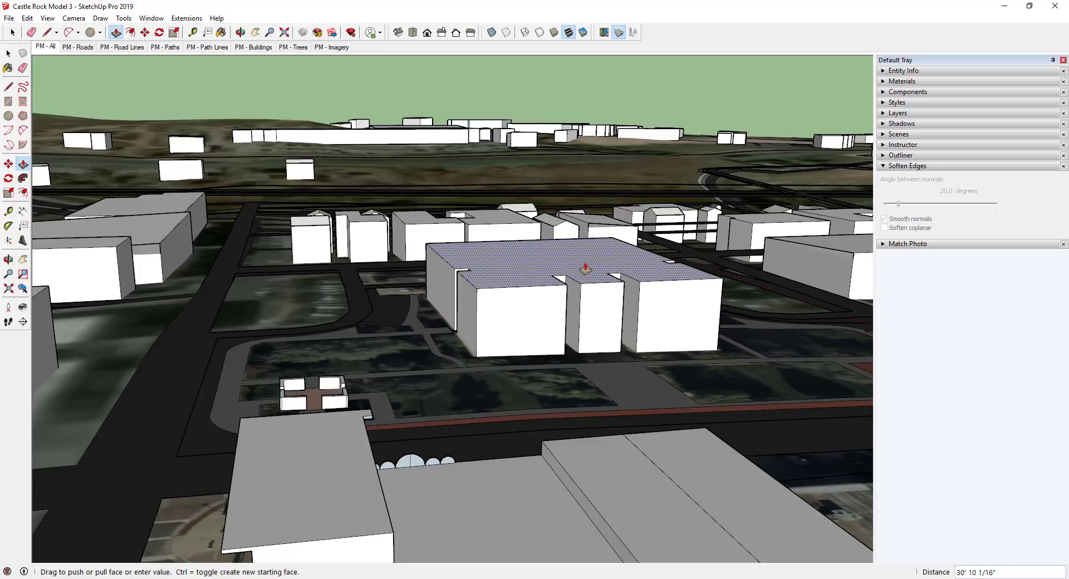
{"action": "left_click_drag", "start_coordinate": [589, 269], "coordinate": [595, 269]}
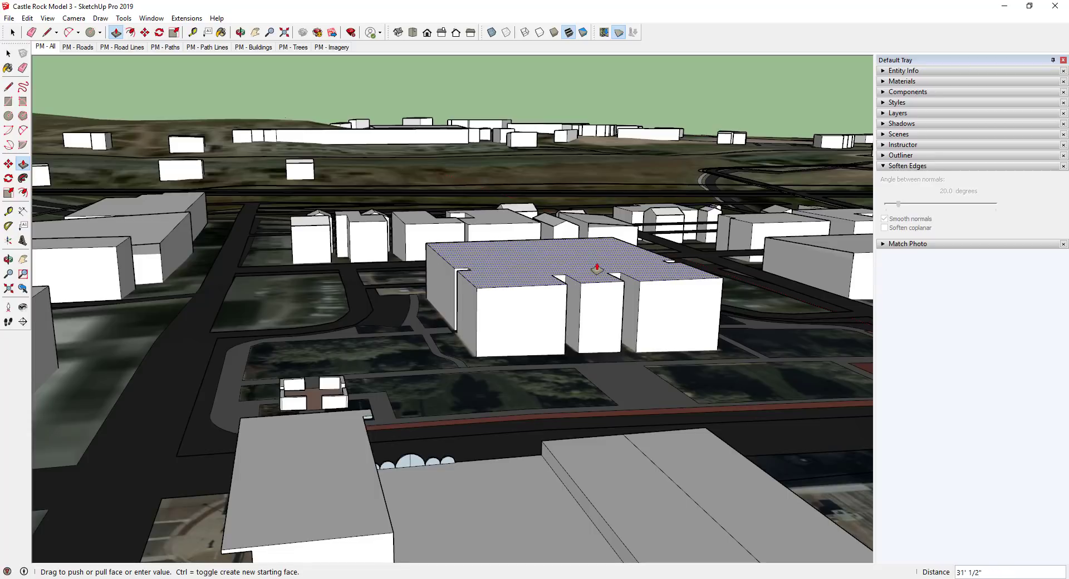
{"action": "type", "text": "'"}
{"action": "key", "text": "Return"}
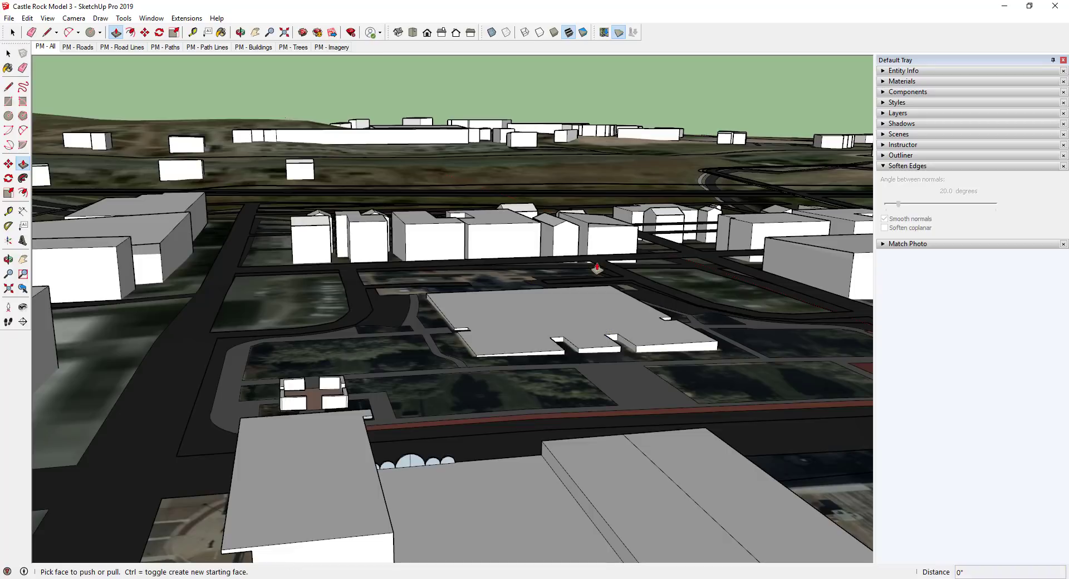
Push/Pull the building's top face up 30'.
{"action": "left_click_drag", "start_coordinate": [583, 337], "coordinate": [584, 301]}
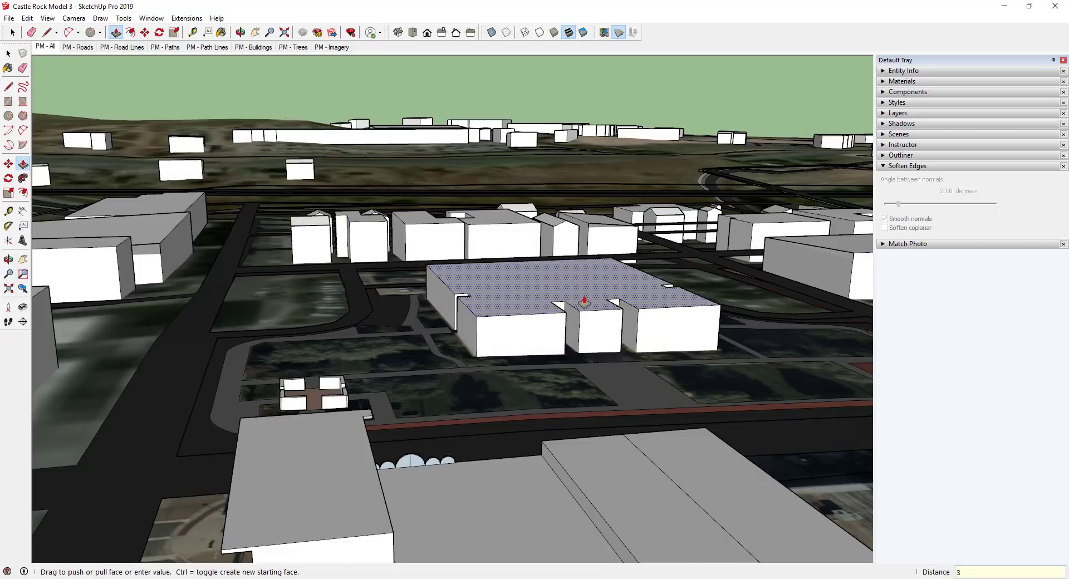
{"action": "type", "text": "30'"}
{"action": "key", "text": "Return"}
{"action": "key", "text": "space"}
{"action": "scroll", "coordinate": [663, 242], "scroll_direction": "up", "scroll_amount": 3}
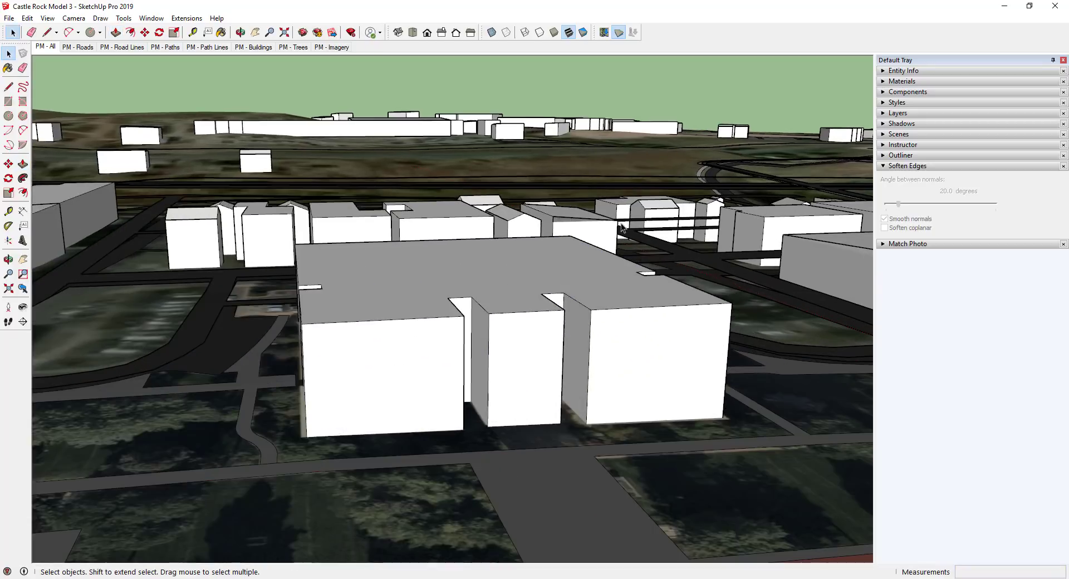
Draw an edge across the roof between the two entrance recesses' inner corners to separate the entrance tower's top.
{"action": "left_click", "coordinate": [502, 303]}
{"action": "middle_click_drag", "start_coordinate": [518, 296], "coordinate": [531, 321]}
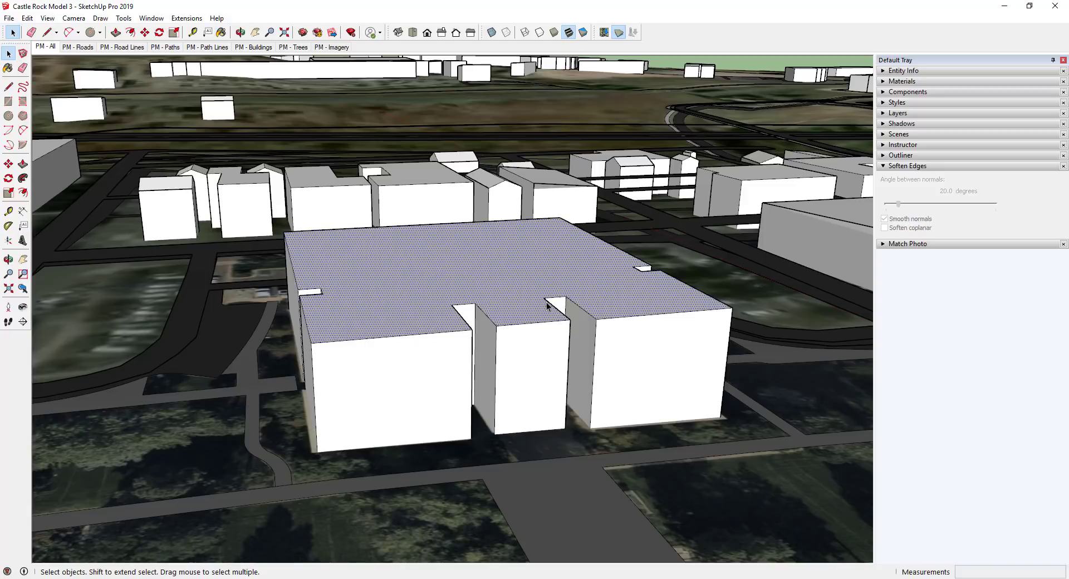
{"action": "key", "text": "l"}
{"action": "left_click", "coordinate": [546, 299]}
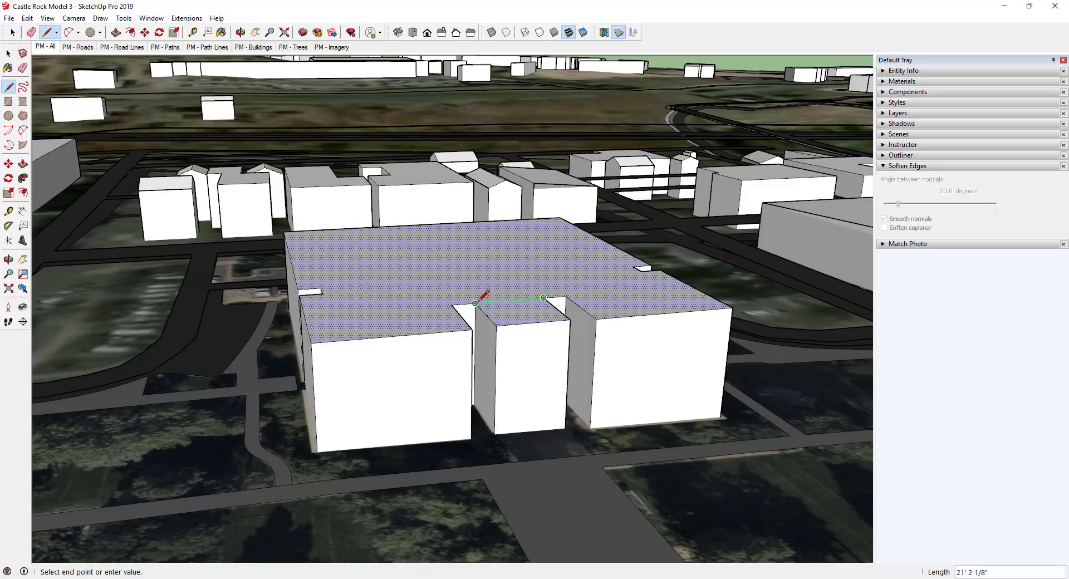
{"action": "left_click", "coordinate": [476, 304]}
{"action": "key", "text": "space"}
Push/Pull the entrance tower's top face up 5' above the main roof.
{"action": "left_click", "coordinate": [533, 316]}
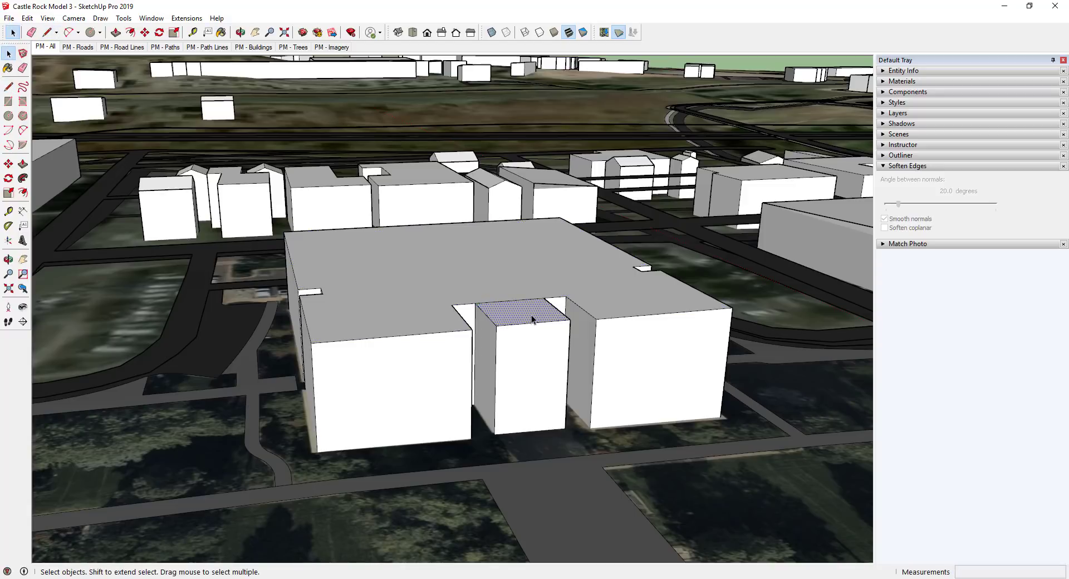
{"action": "key", "text": "p"}
{"action": "left_click_drag", "start_coordinate": [531, 315], "coordinate": [532, 300]}
{"action": "type", "text": "5'"}
{"action": "key", "text": "Return"}
{"action": "key", "text": "space"}
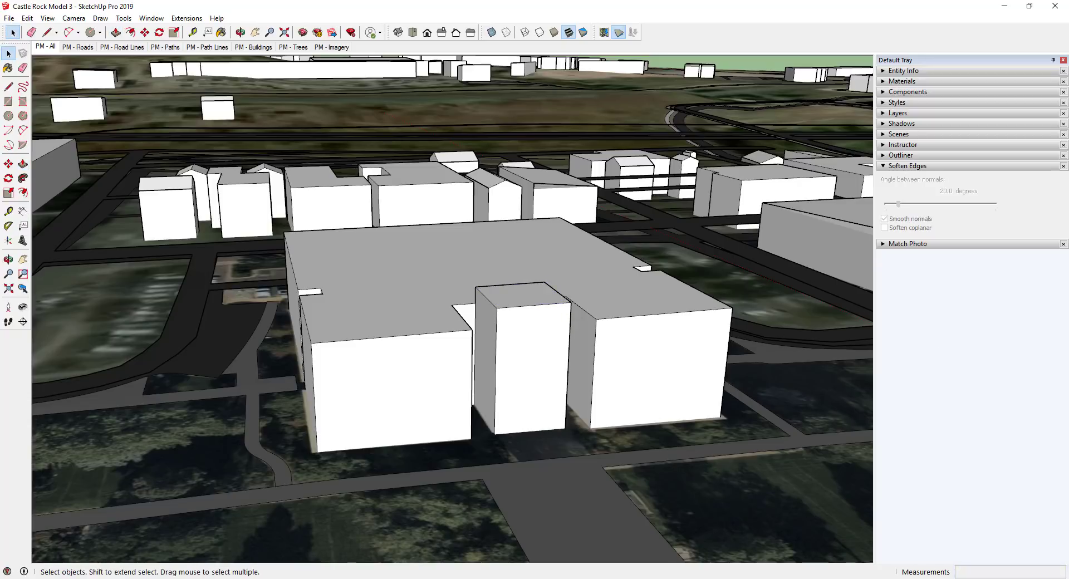
Check the entrance in the reference photo and draw a centre line from back to front across the tower's top face.
{"action": "mouse_move", "coordinate": [1068, 167]}
{"action": "left_mouse_down"}
{"action": "mouse_move", "coordinate": [1068, 146]}
{"action": "mouse_move", "coordinate": [832, 81]}
{"action": "left_mouse_up"}
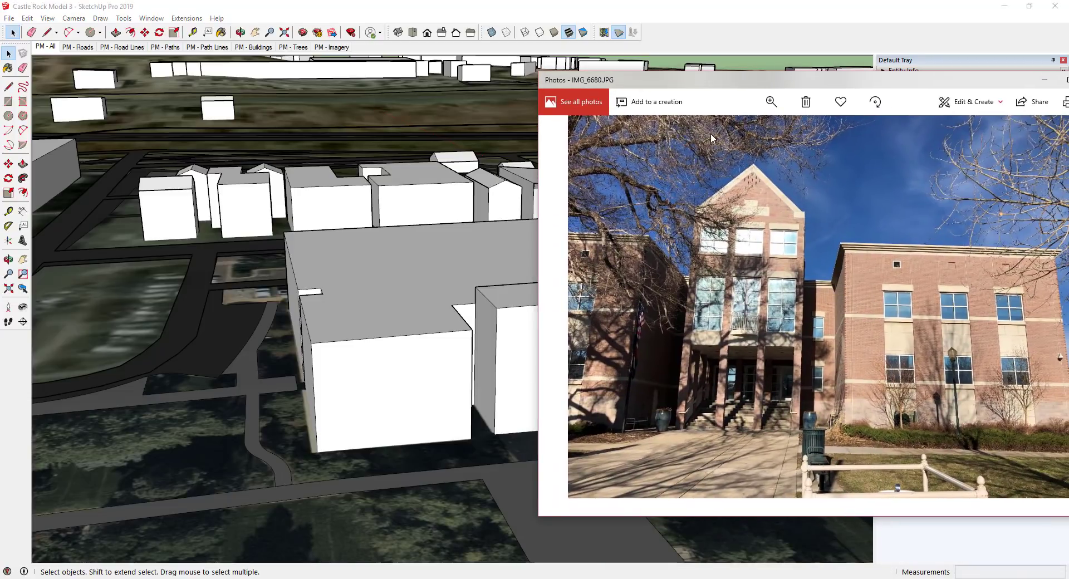
{"action": "left_click_drag", "start_coordinate": [793, 81], "coordinate": [1068, 96]}
{"action": "middle_click_drag", "start_coordinate": [561, 282], "coordinate": [585, 311]}
{"action": "scroll", "coordinate": [551, 303], "scroll_direction": "up", "scroll_amount": 2}
{"action": "scroll", "coordinate": [531, 296], "scroll_direction": "up", "scroll_amount": 1}
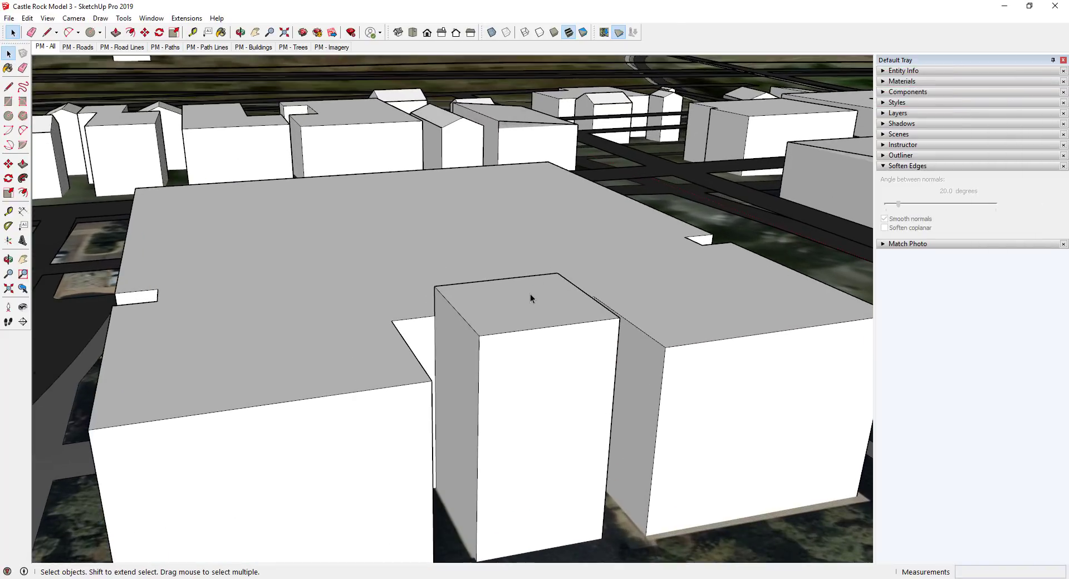
{"action": "key", "text": "l"}
{"action": "left_click", "coordinate": [497, 279]}
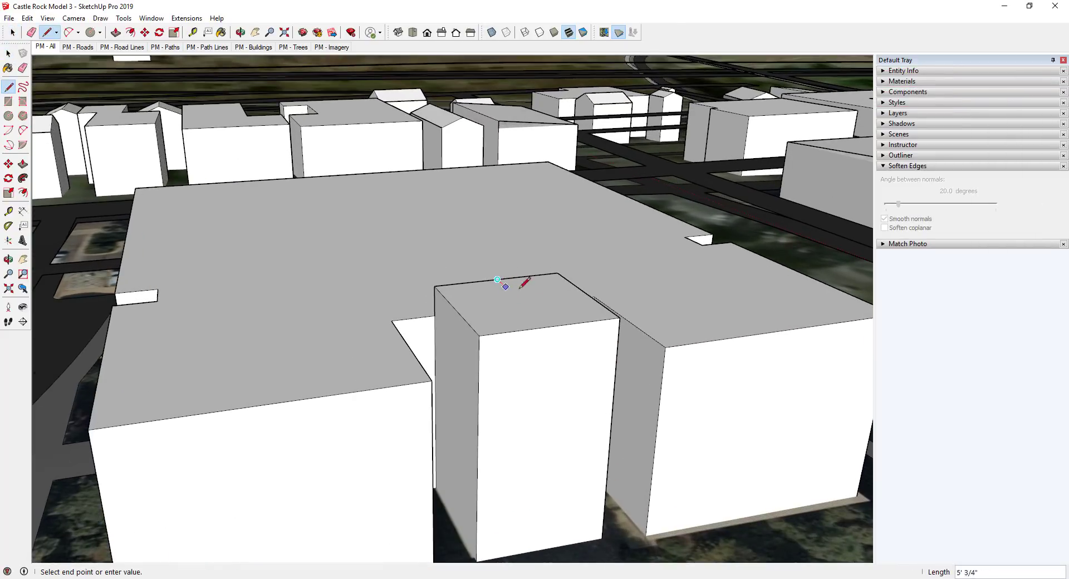
{"action": "left_click", "coordinate": [551, 327]}
{"action": "key", "text": "space"}
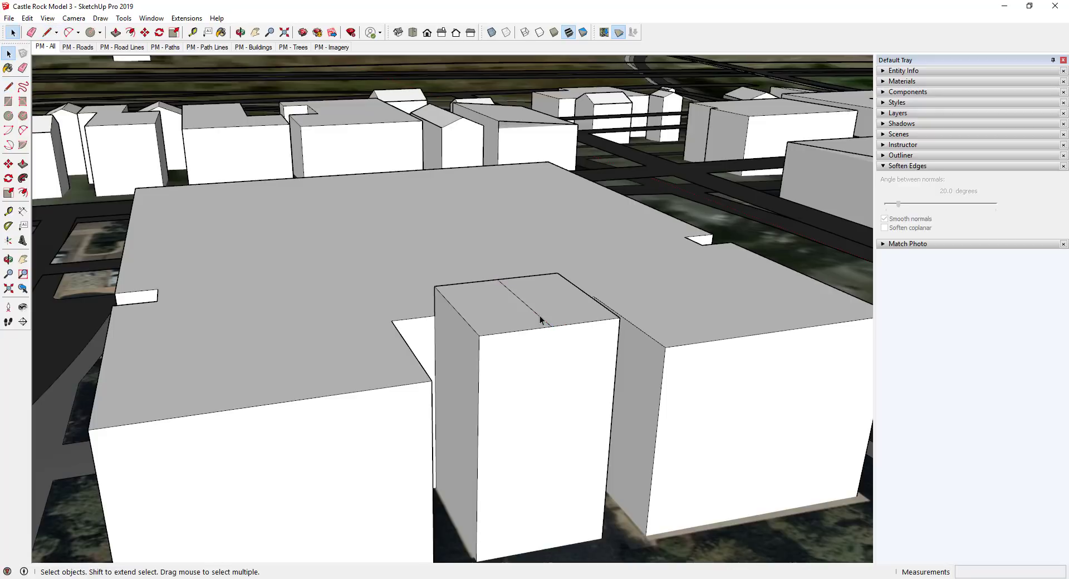
Move the tower roof's centre line up 7' along the blue axis to form a gable.
{"action": "left_click", "coordinate": [539, 317]}
{"action": "key", "text": "m"}
{"action": "left_click", "coordinate": [551, 327]}
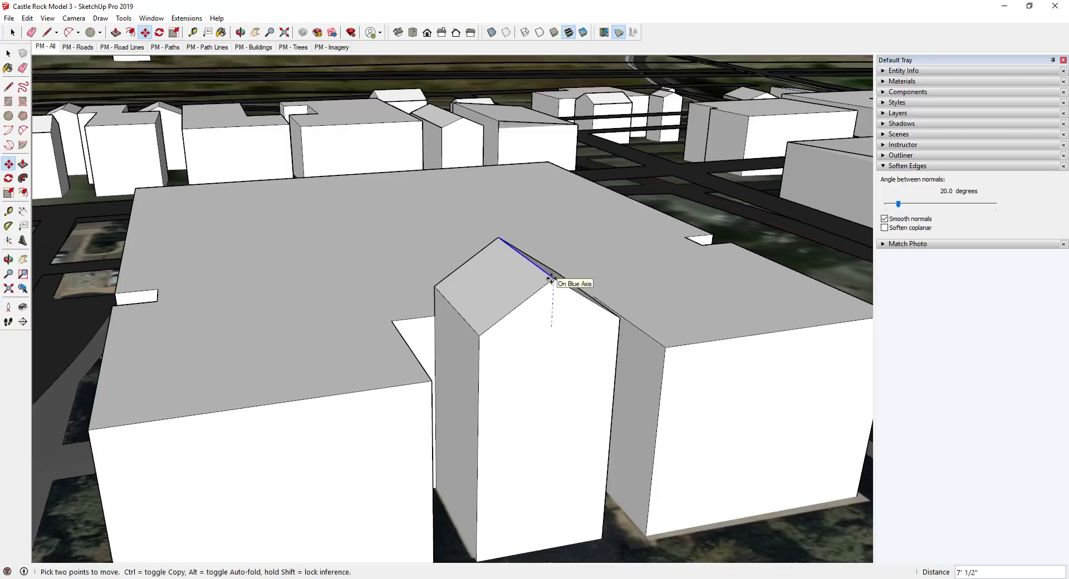
{"action": "type", "text": "7'"}
{"action": "key", "text": "Return"}
Examine the building from its front corner and compare its shape with reference photo IMG_6688.JPG.
{"action": "middle_click_drag", "start_coordinate": [577, 398], "coordinate": [458, 348]}
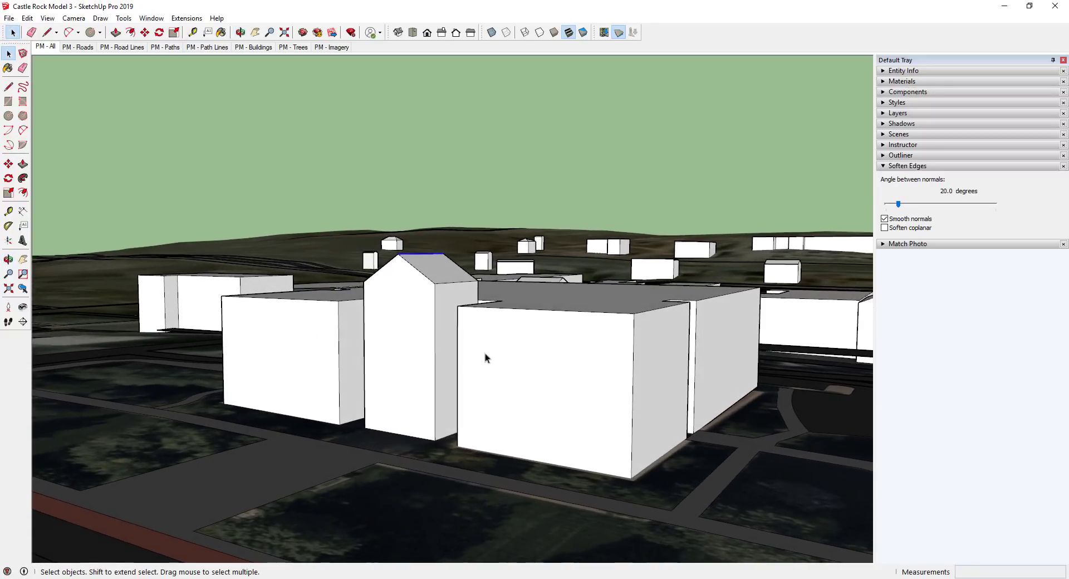
{"action": "scroll", "coordinate": [653, 384], "scroll_direction": "up", "scroll_amount": 2}
{"action": "scroll", "coordinate": [609, 365], "scroll_direction": "down", "scroll_amount": 1}
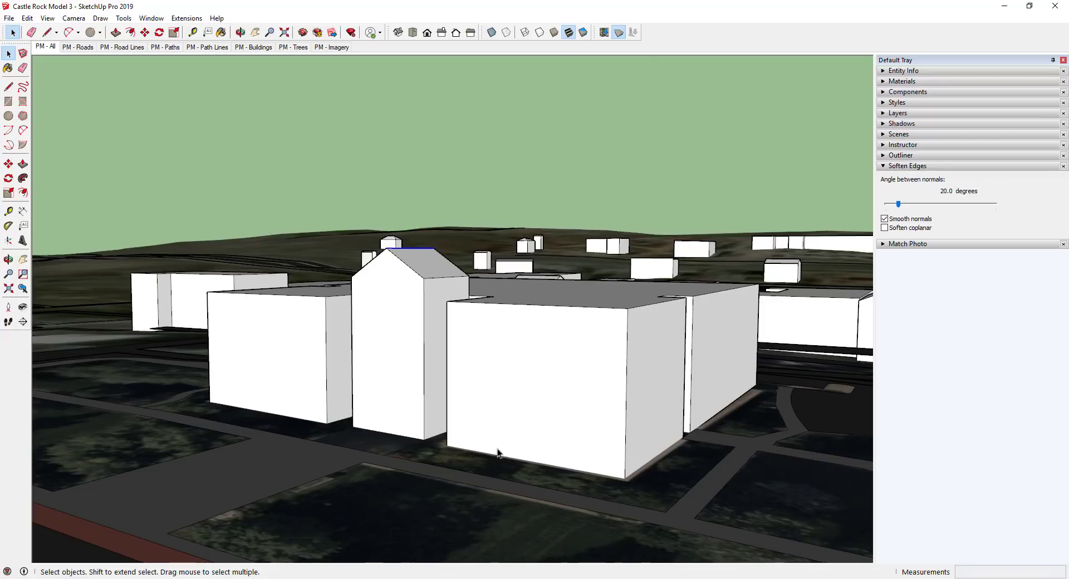
{"action": "middle_click_drag", "start_coordinate": [491, 394], "coordinate": [437, 387]}
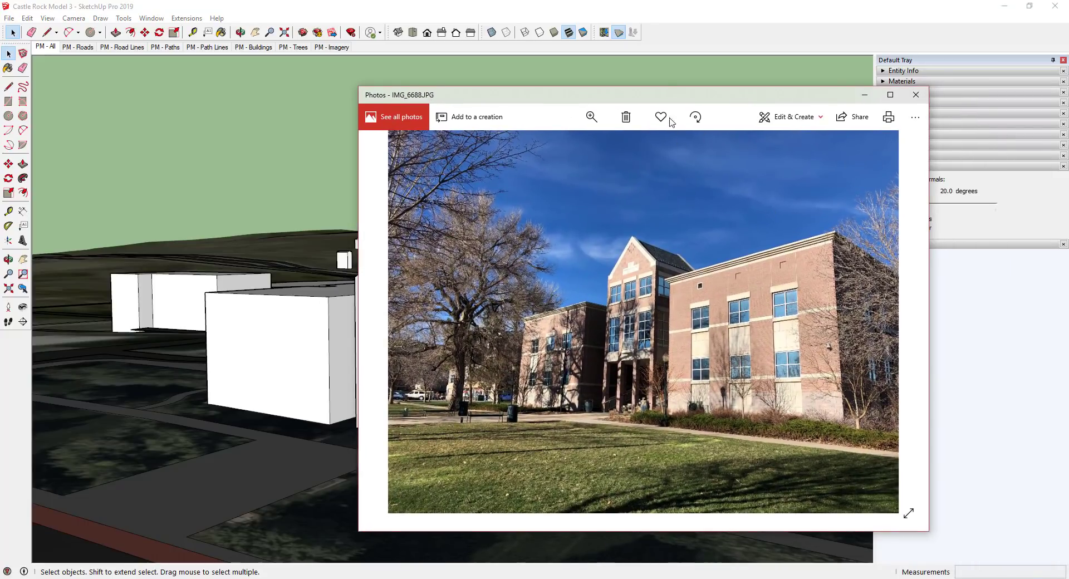
{"action": "left_click_drag", "start_coordinate": [664, 96], "coordinate": [1068, 122]}
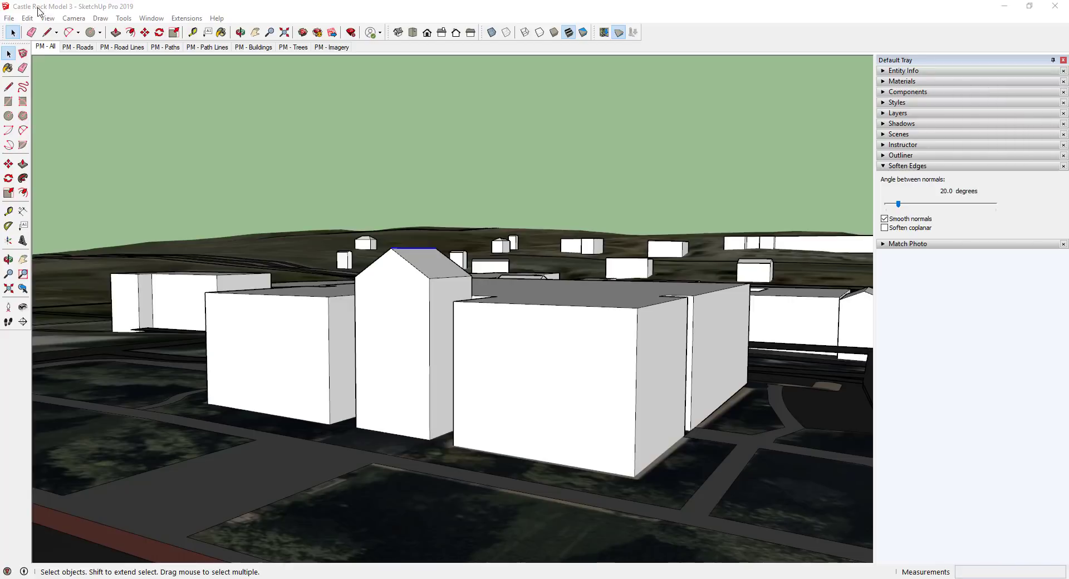
Start a file import from the Castle Rock Downtown folder, showing all supported image types as large icons.
{"action": "left_click", "coordinate": [11, 17]}
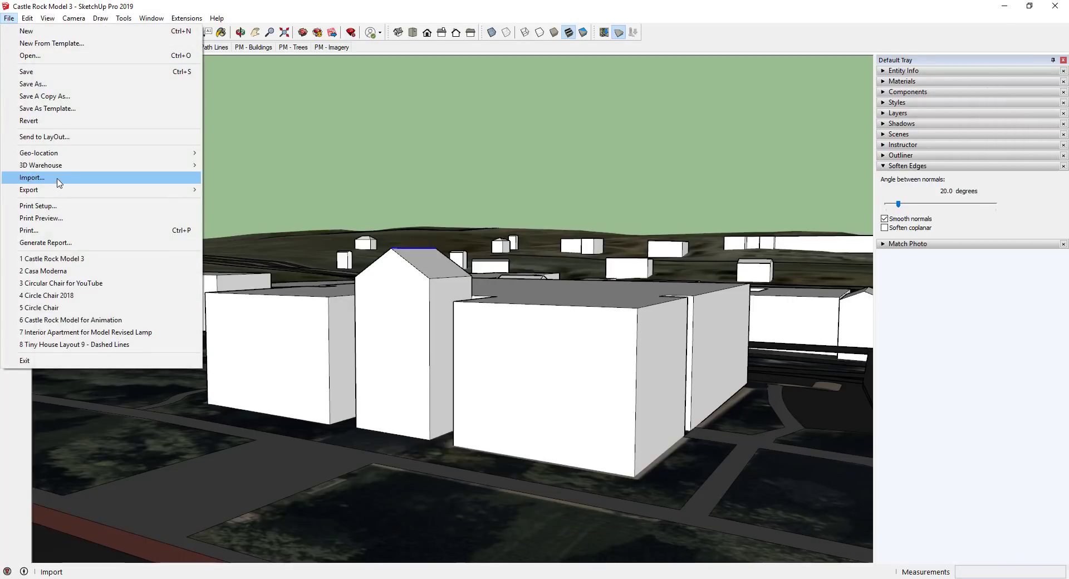
{"action": "left_click", "coordinate": [59, 178]}
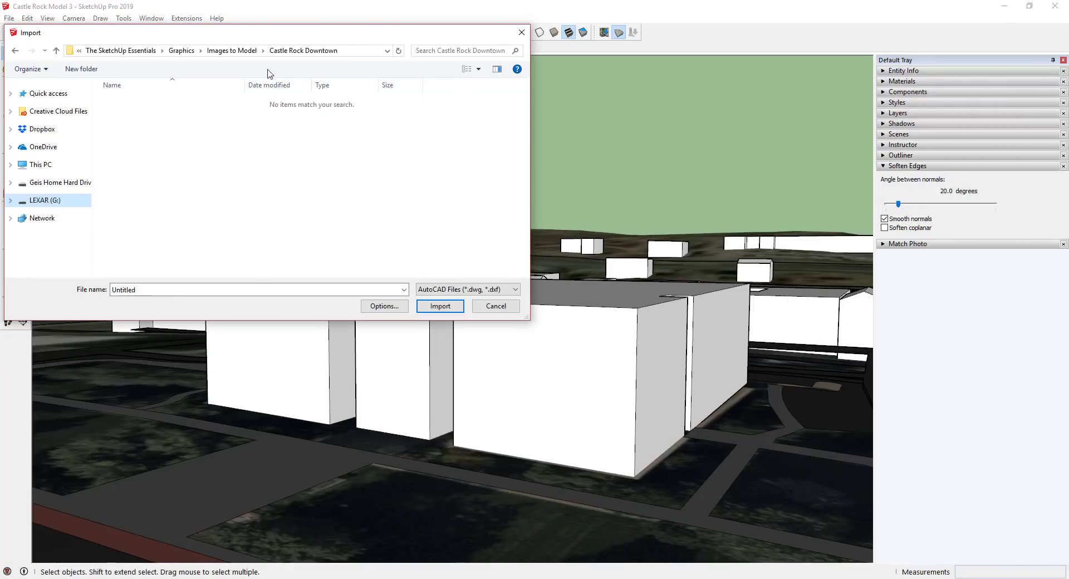
{"action": "left_click", "coordinate": [479, 289]}
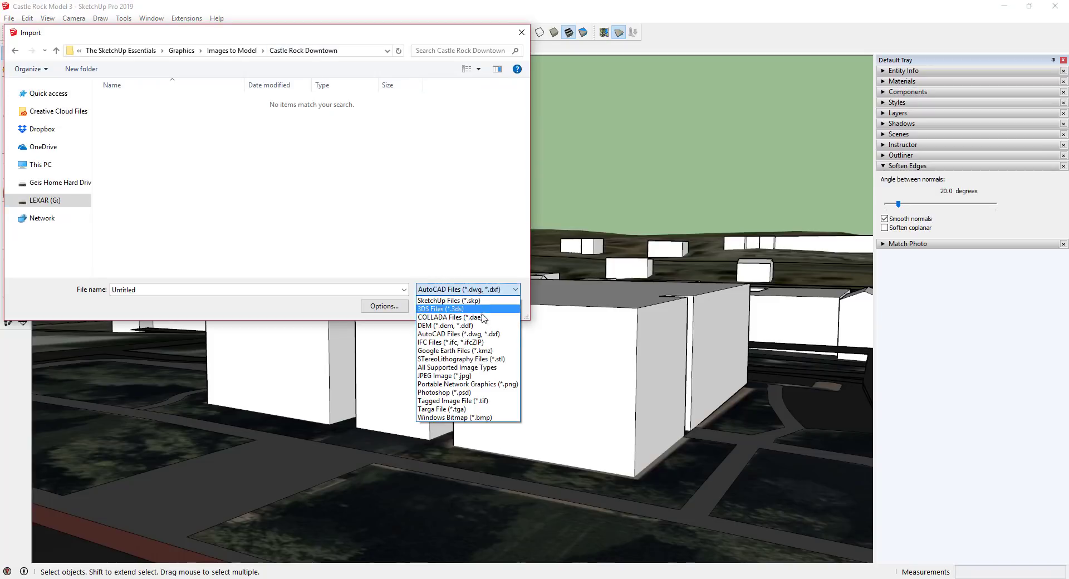
{"action": "left_click", "coordinate": [490, 368]}
{"action": "right_click", "coordinate": [493, 151]}
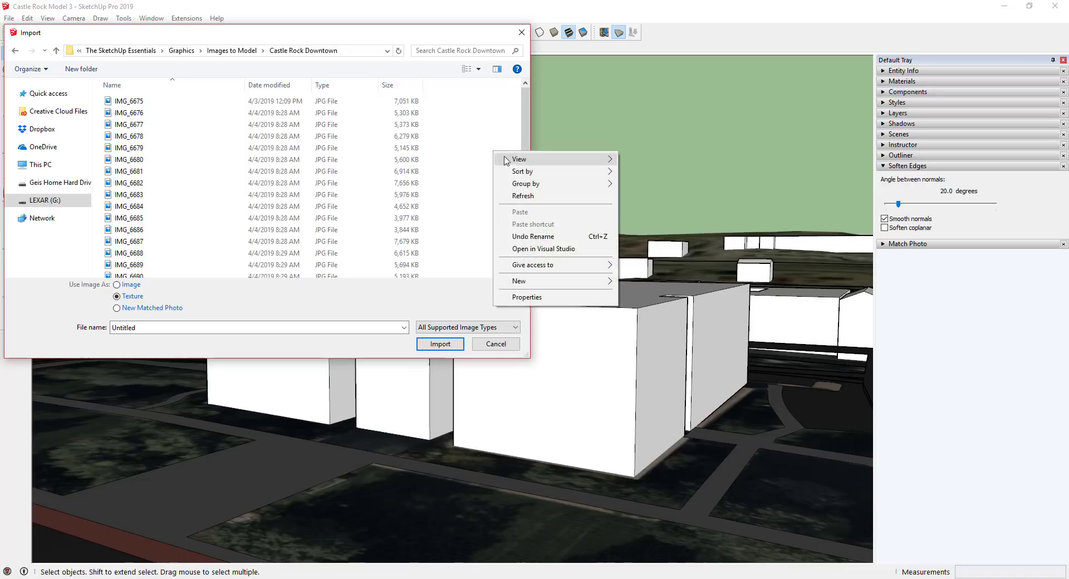
{"action": "mouse_move", "coordinate": [515, 161]}
{"action": "left_click", "coordinate": [644, 174]}
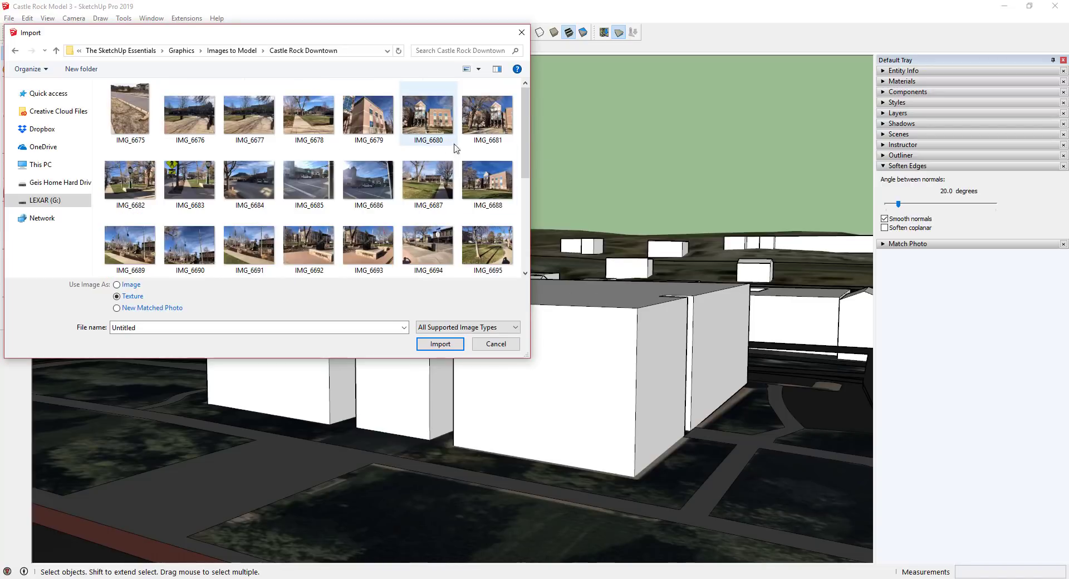
{"action": "right_click", "coordinate": [408, 151]}
{"action": "mouse_move", "coordinate": [436, 160]}
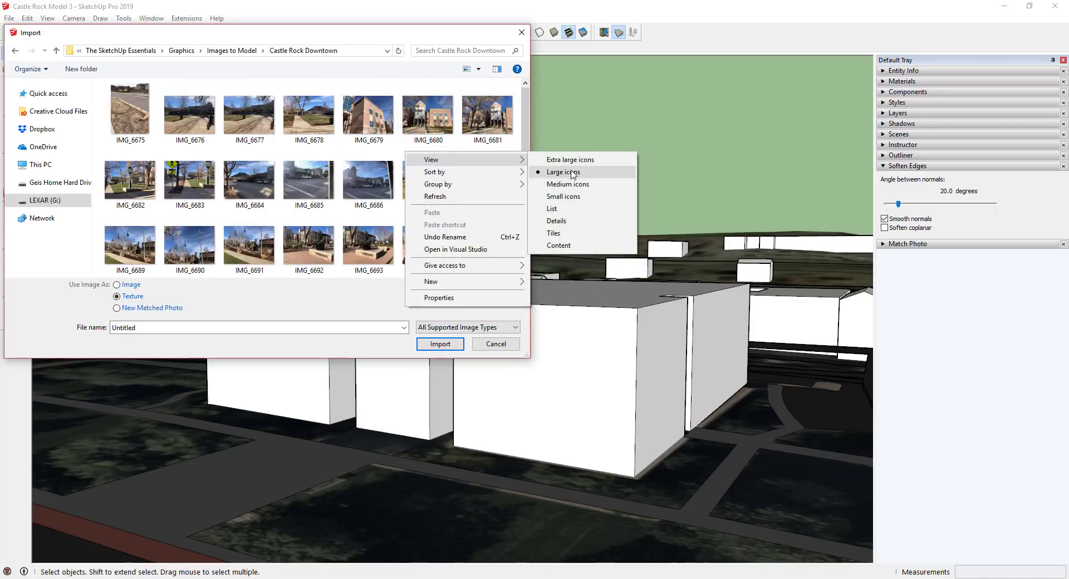
{"action": "left_click", "coordinate": [522, 123]}
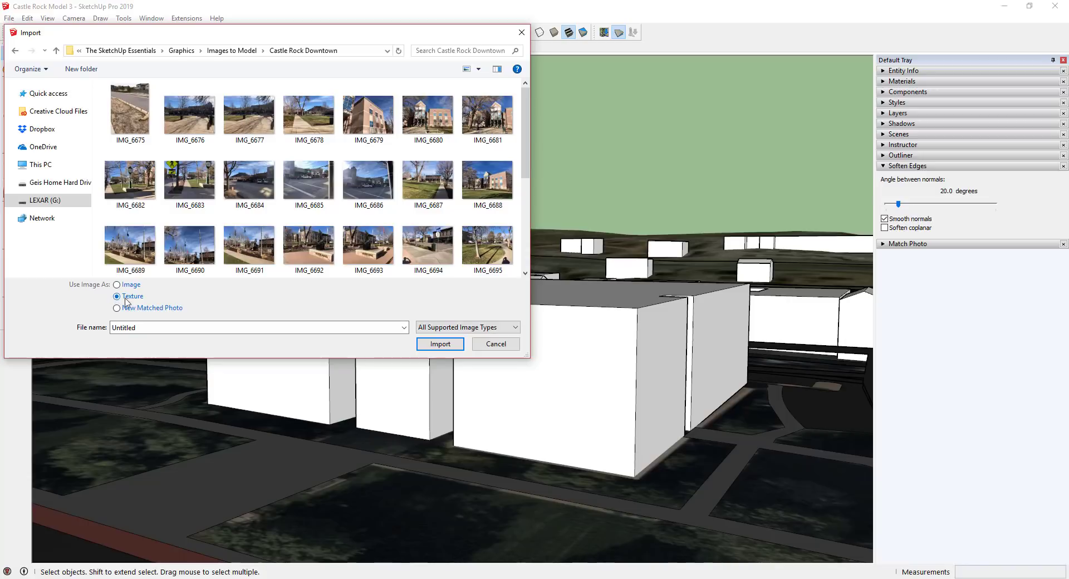
Import IMG_6688 as a texture and stretch it across the front face of the wing right of the entrance tower.
{"action": "double_click", "coordinate": [480, 181]}
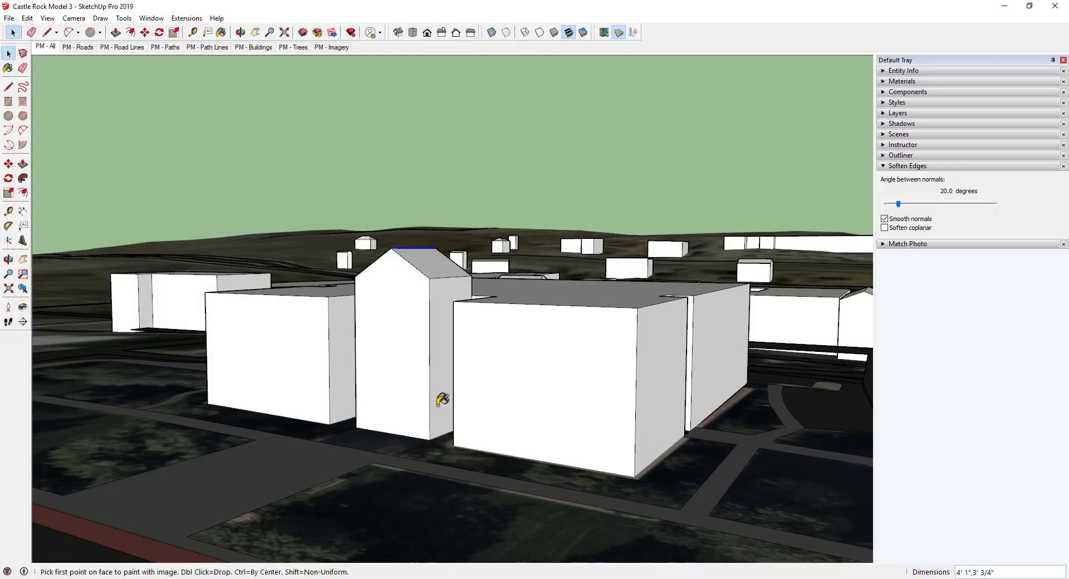
{"action": "left_click", "coordinate": [454, 443]}
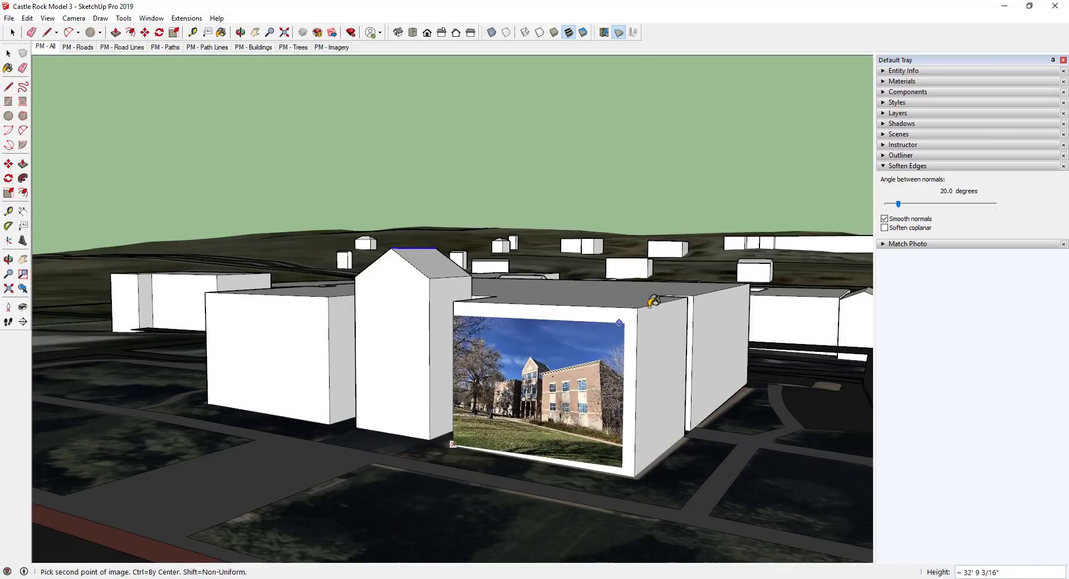
{"action": "left_click", "coordinate": [651, 303]}
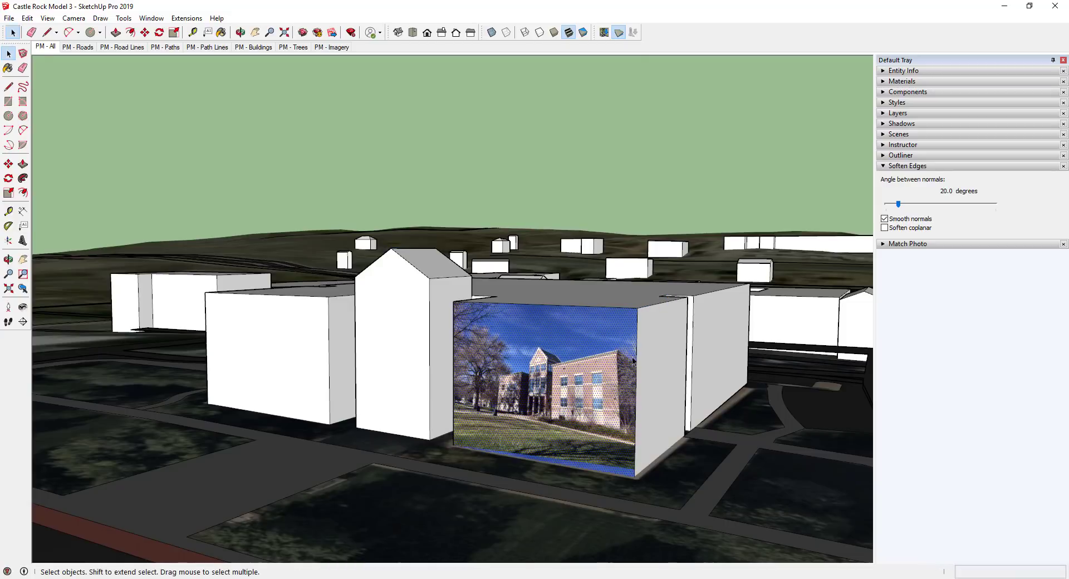
Start repositioning the photo texture on the right wing's front face.
{"action": "scroll", "coordinate": [571, 393], "scroll_direction": "up", "scroll_amount": 4}
{"action": "mouse_move", "coordinate": [571, 393]}
{"action": "middle_mouse_down"}
{"action": "mouse_move", "coordinate": [607, 371]}
{"action": "mouse_move", "coordinate": [575, 387]}
{"action": "middle_mouse_up"}
{"action": "scroll", "coordinate": [611, 362], "scroll_direction": "up", "scroll_amount": 3}
{"action": "scroll", "coordinate": [610, 362], "scroll_direction": "down", "scroll_amount": 3}
{"action": "scroll", "coordinate": [575, 386], "scroll_direction": "down", "scroll_amount": 2}
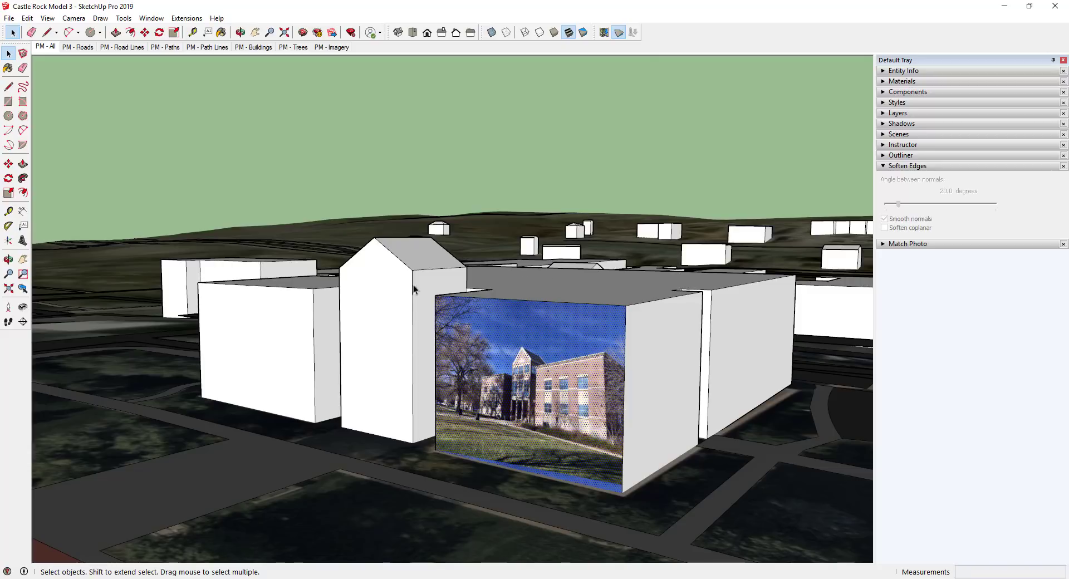
{"action": "right_click", "coordinate": [557, 388]}
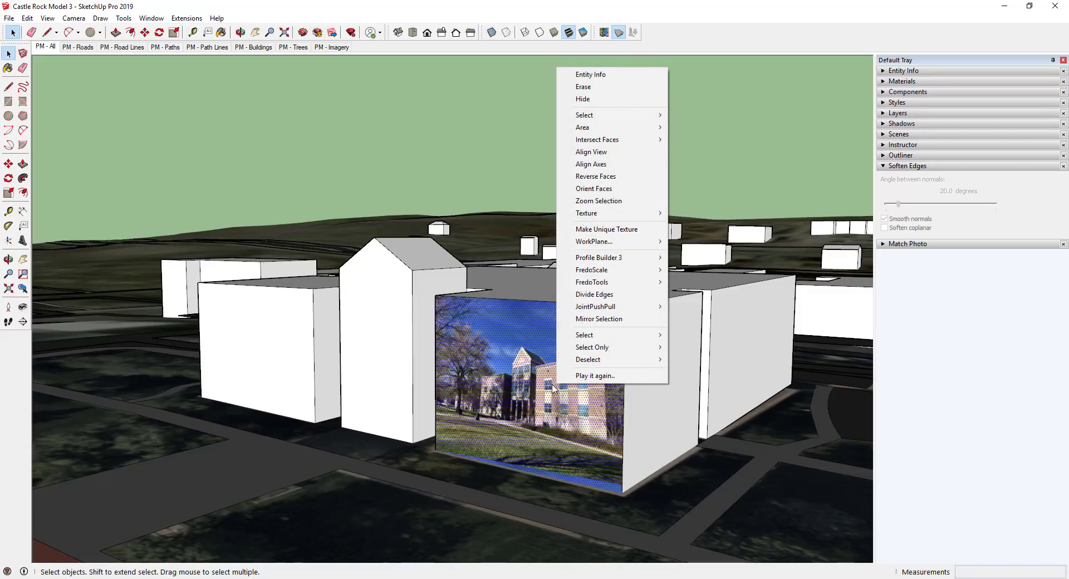
{"action": "right_click", "coordinate": [538, 402]}
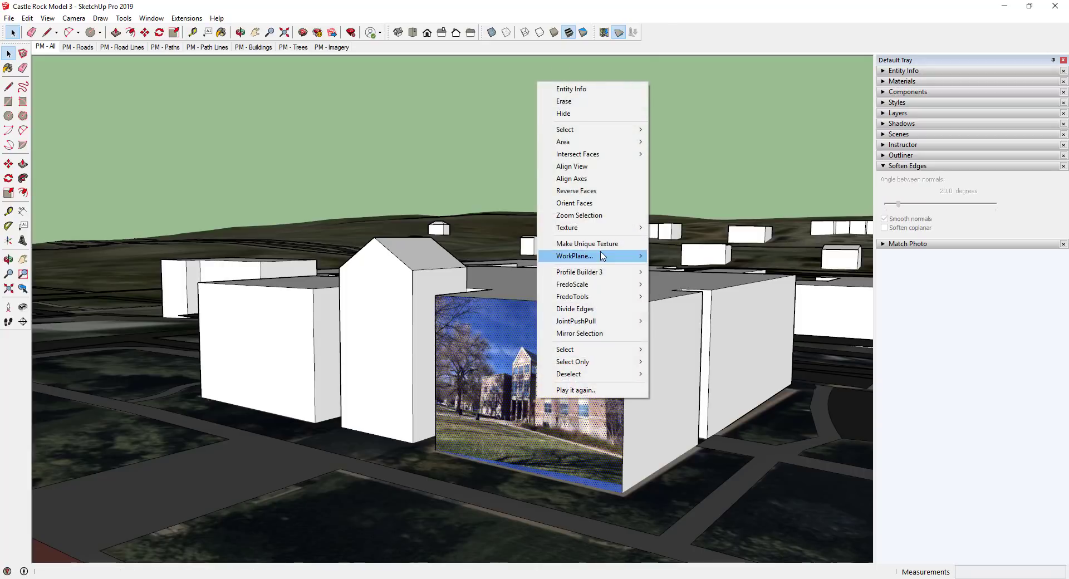
{"action": "mouse_move", "coordinate": [580, 229]}
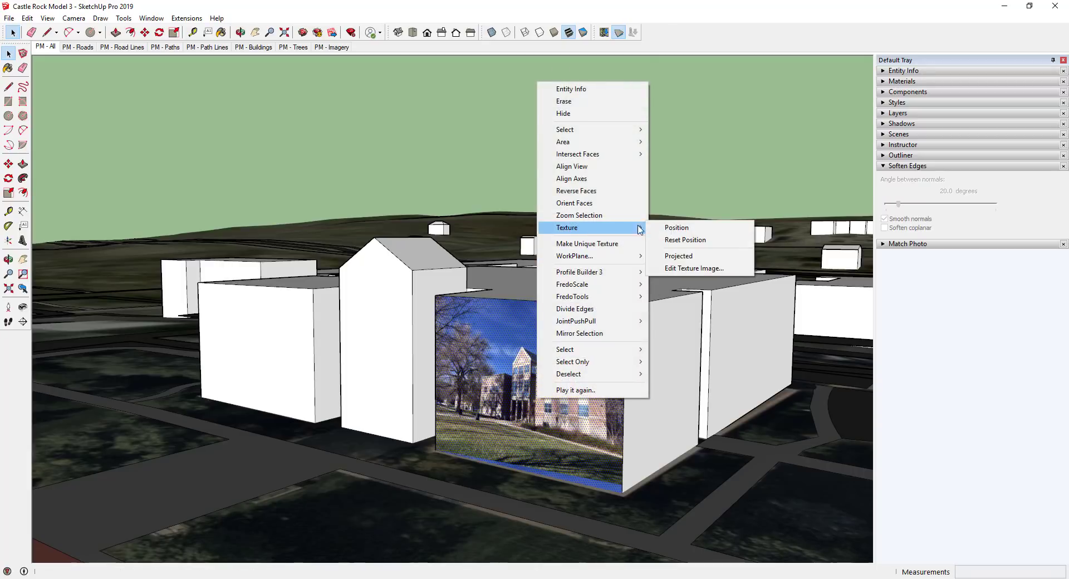
{"action": "left_click", "coordinate": [677, 227]}
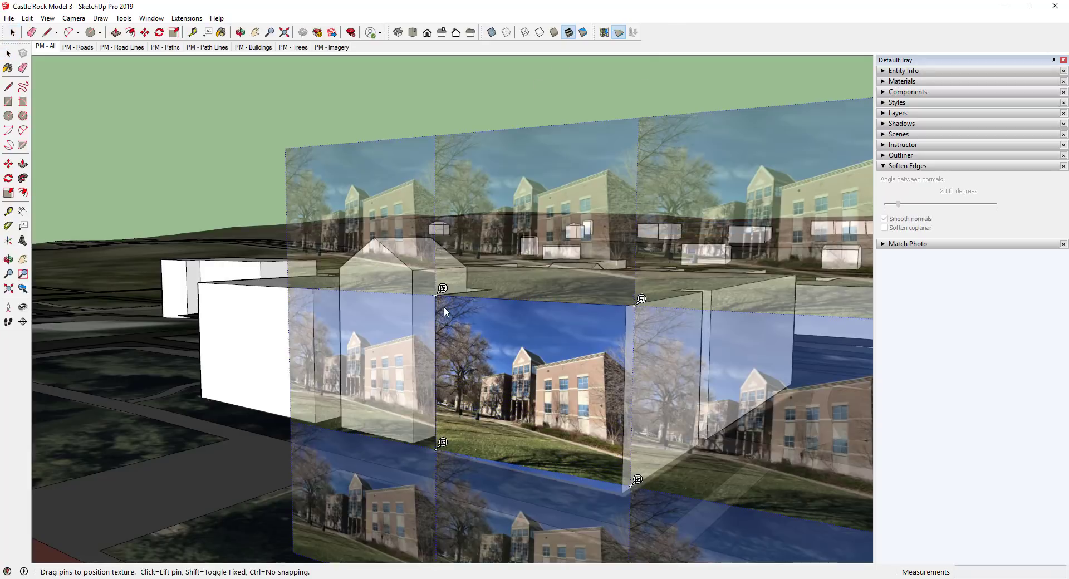
Try Fixed Pins mode for the texture and switch back to free pins.
{"action": "right_click", "coordinate": [508, 323]}
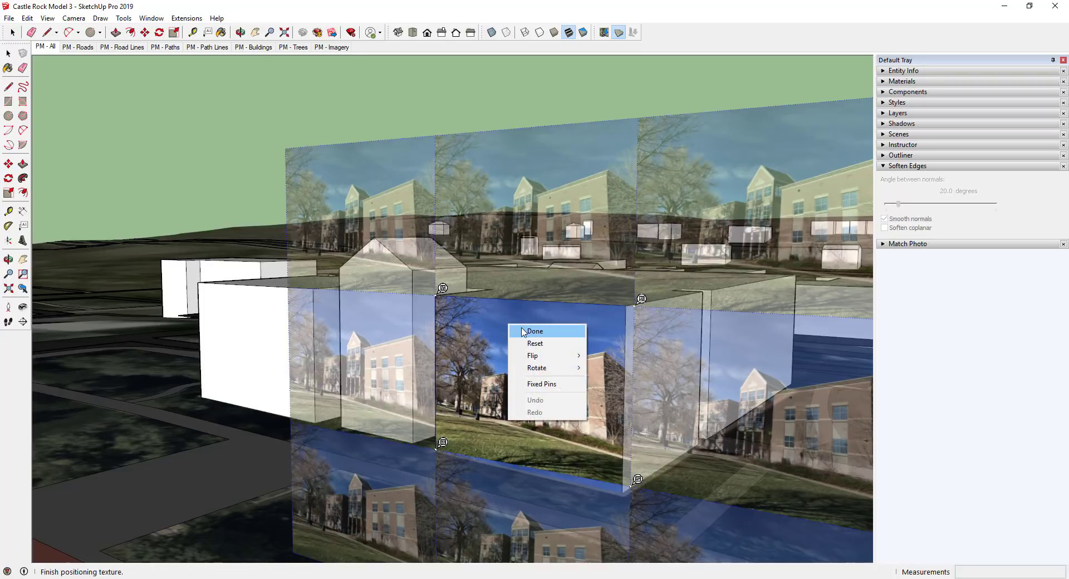
{"action": "left_click", "coordinate": [554, 388]}
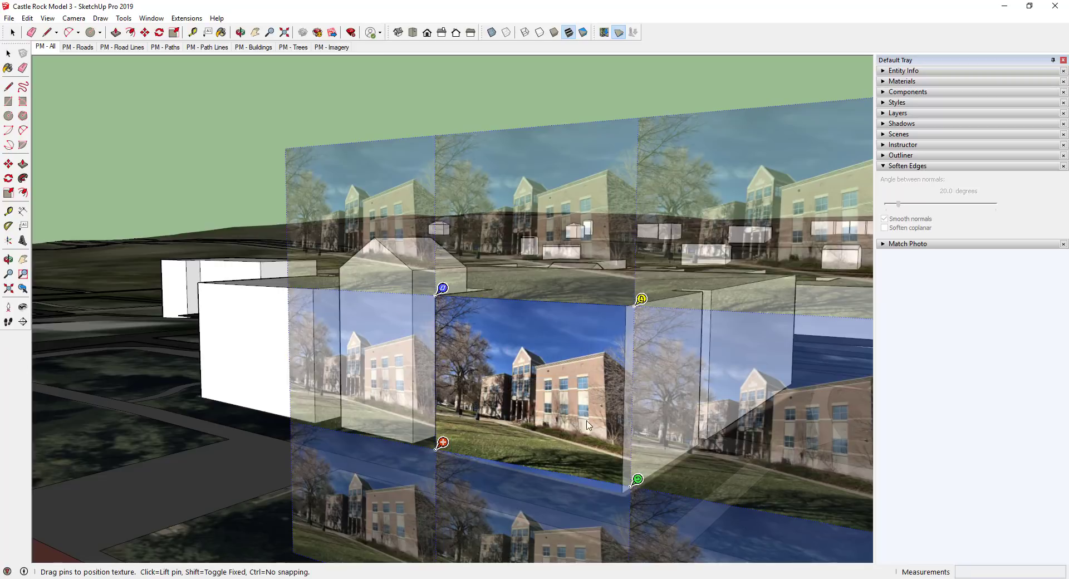
{"action": "right_click", "coordinate": [520, 358]}
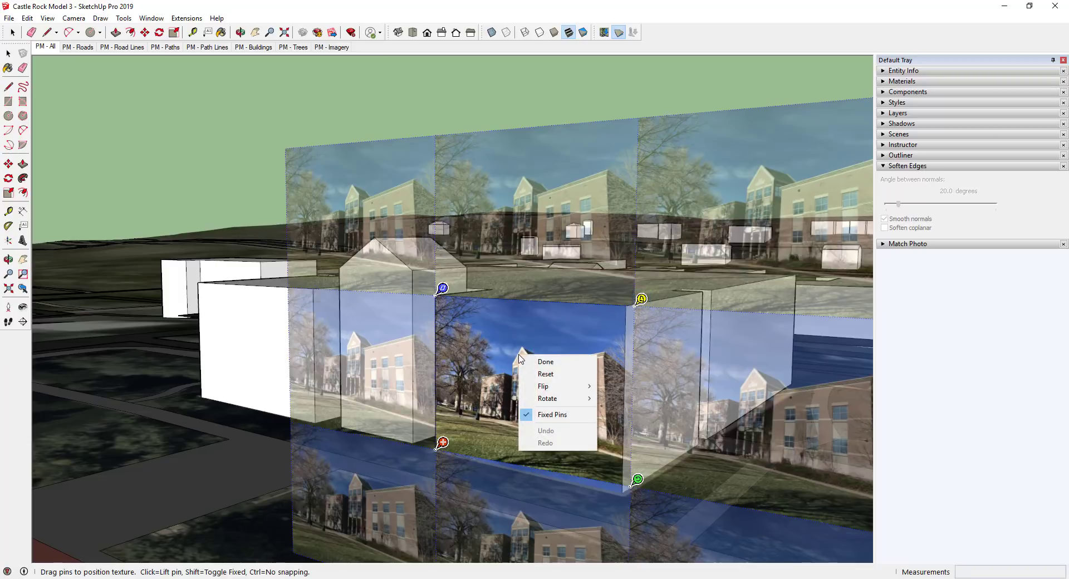
{"action": "left_click", "coordinate": [559, 415]}
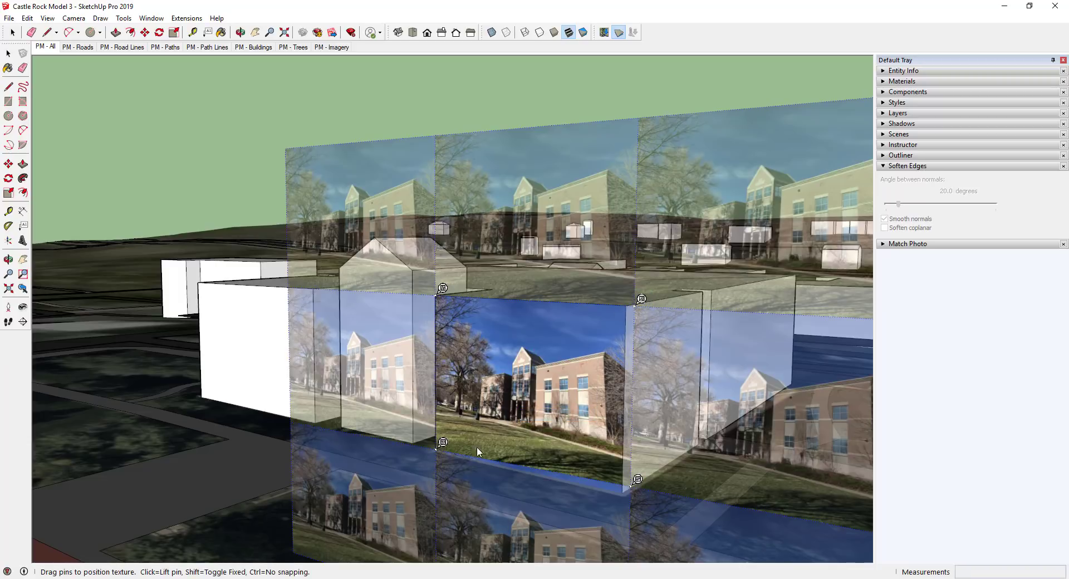
Lift the four texture pins and place them on the corners of the right brick wing shown in the photo.
{"action": "scroll", "coordinate": [477, 446], "scroll_direction": "up", "scroll_amount": 3}
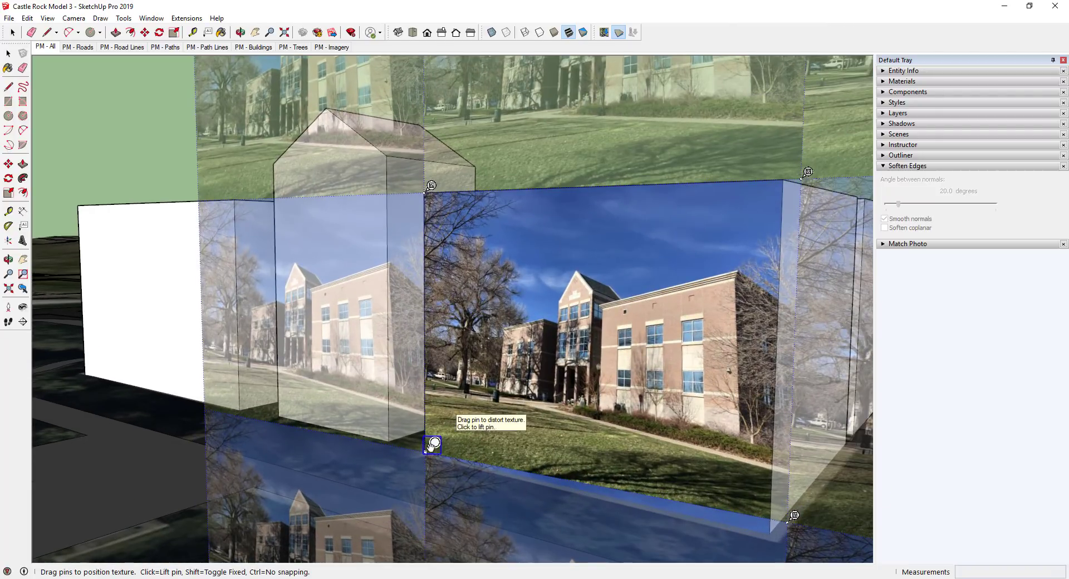
{"action": "left_click", "coordinate": [433, 444]}
{"action": "left_click", "coordinate": [603, 405]}
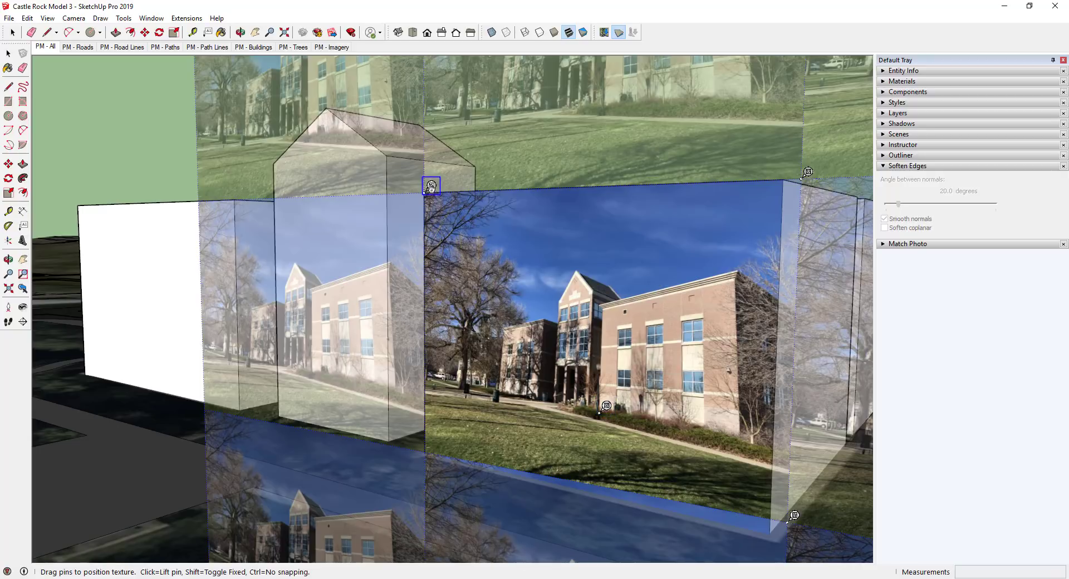
{"action": "left_click", "coordinate": [431, 186]}
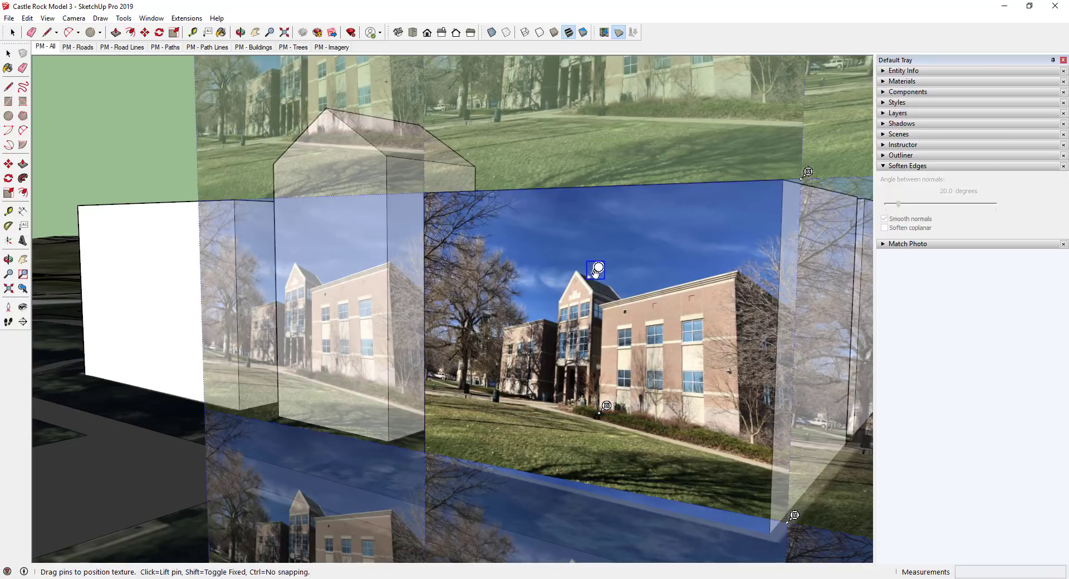
{"action": "left_click", "coordinate": [606, 306]}
{"action": "left_click", "coordinate": [807, 173]}
{"action": "left_click", "coordinate": [742, 270]}
{"action": "left_click", "coordinate": [794, 516]}
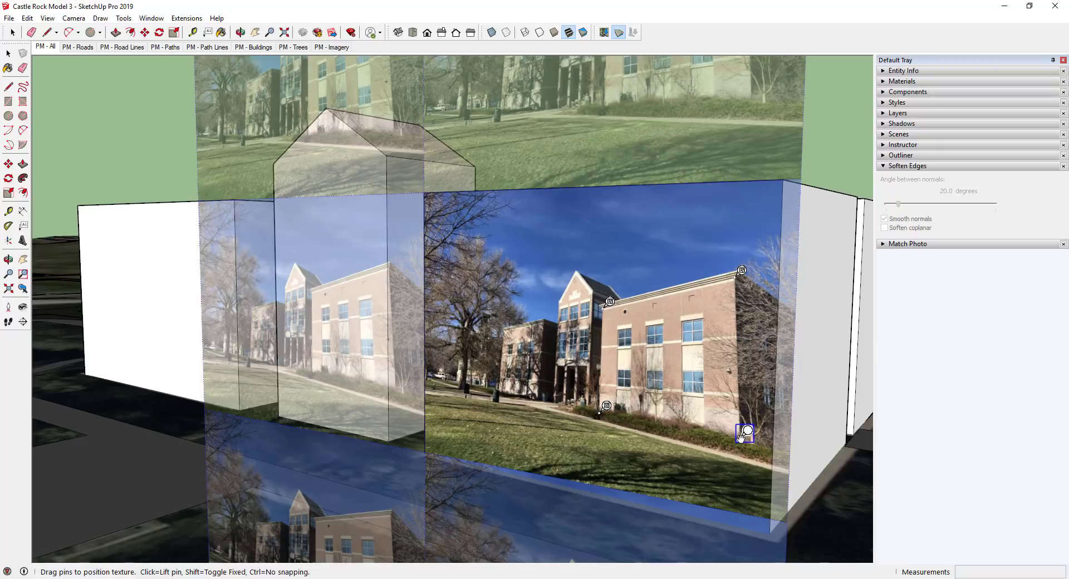
{"action": "left_click", "coordinate": [747, 434]}
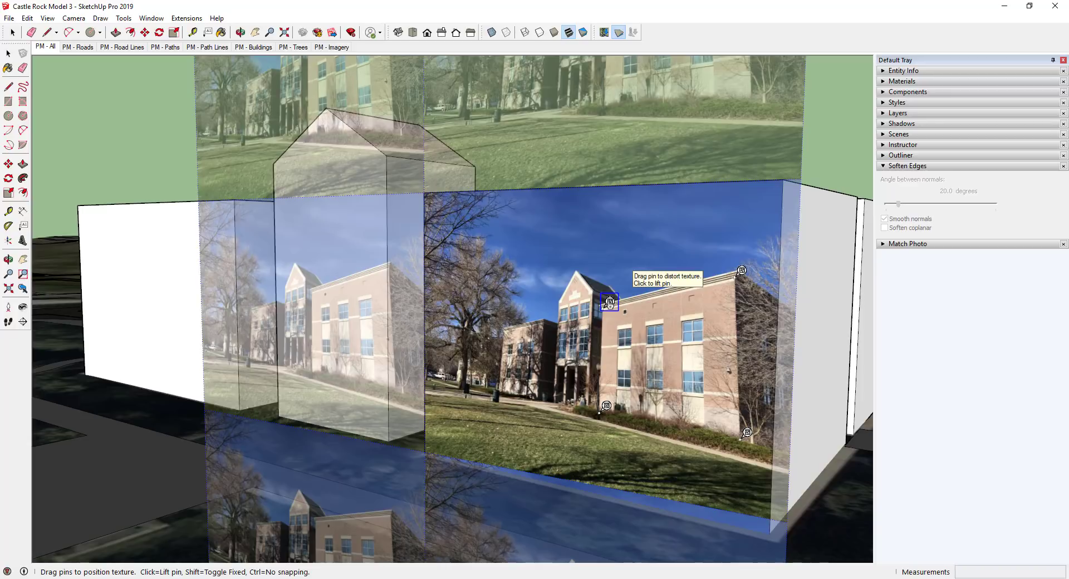
Distort the photo by pulling its four pins to the matching corners of the right wing's front face, and finish positioning.
{"action": "left_click_drag", "start_coordinate": [610, 302], "coordinate": [432, 185]}
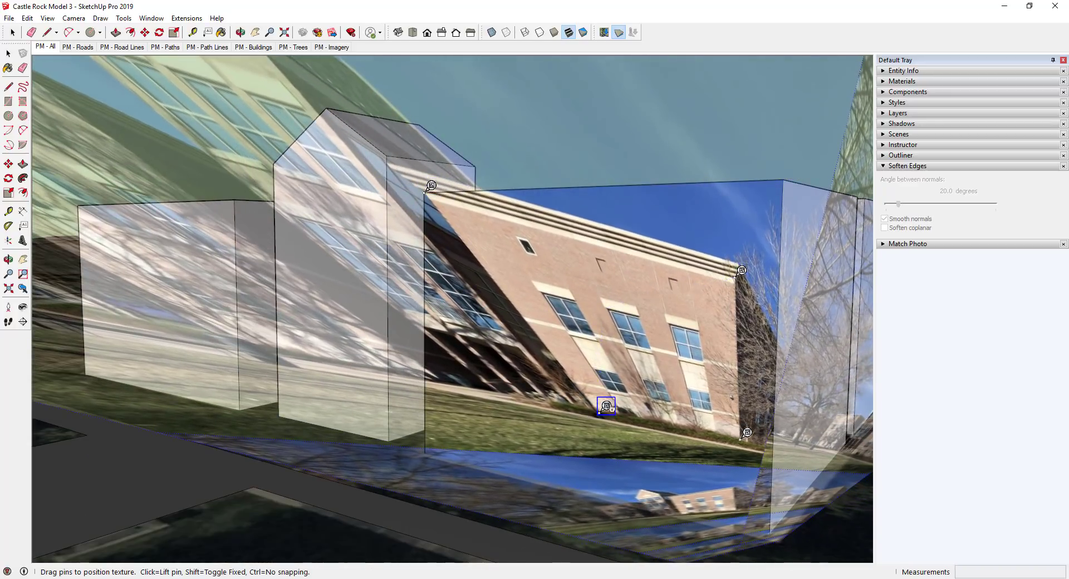
{"action": "left_click_drag", "start_coordinate": [606, 407], "coordinate": [421, 449]}
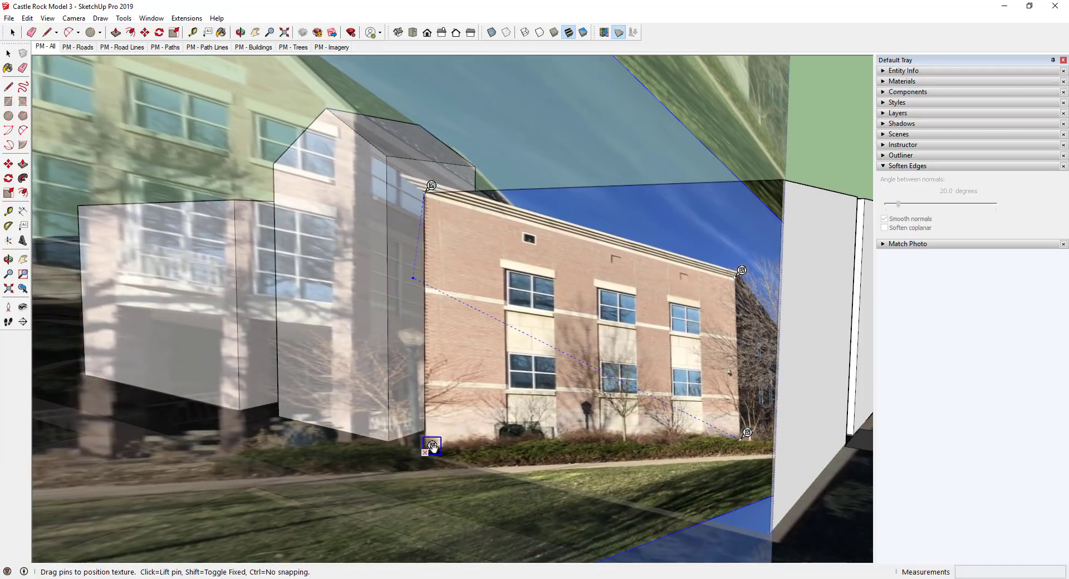
{"action": "left_click_drag", "start_coordinate": [741, 270], "coordinate": [790, 173]}
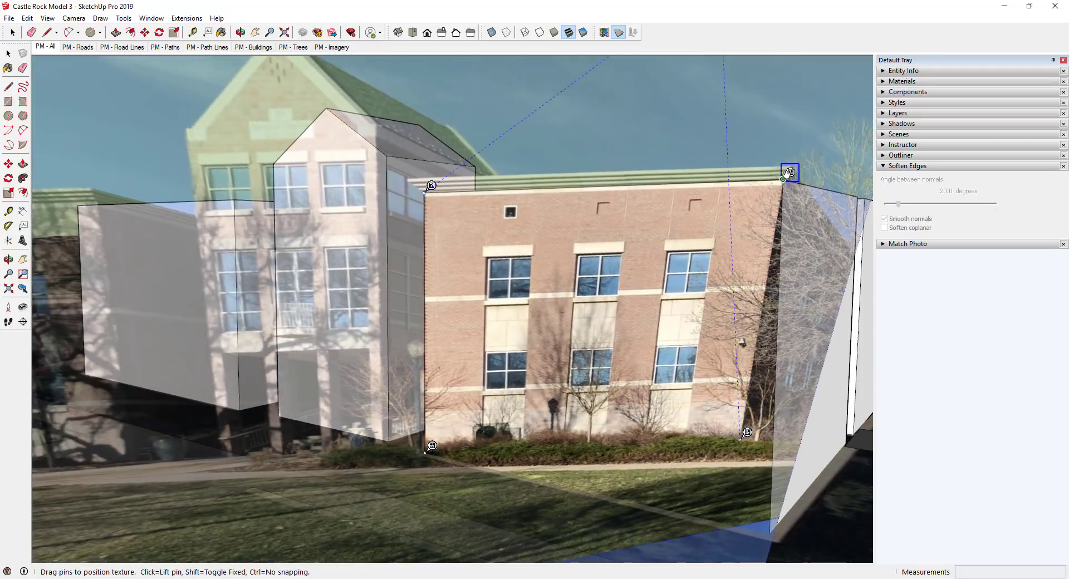
{"action": "left_click_drag", "start_coordinate": [746, 433], "coordinate": [776, 527]}
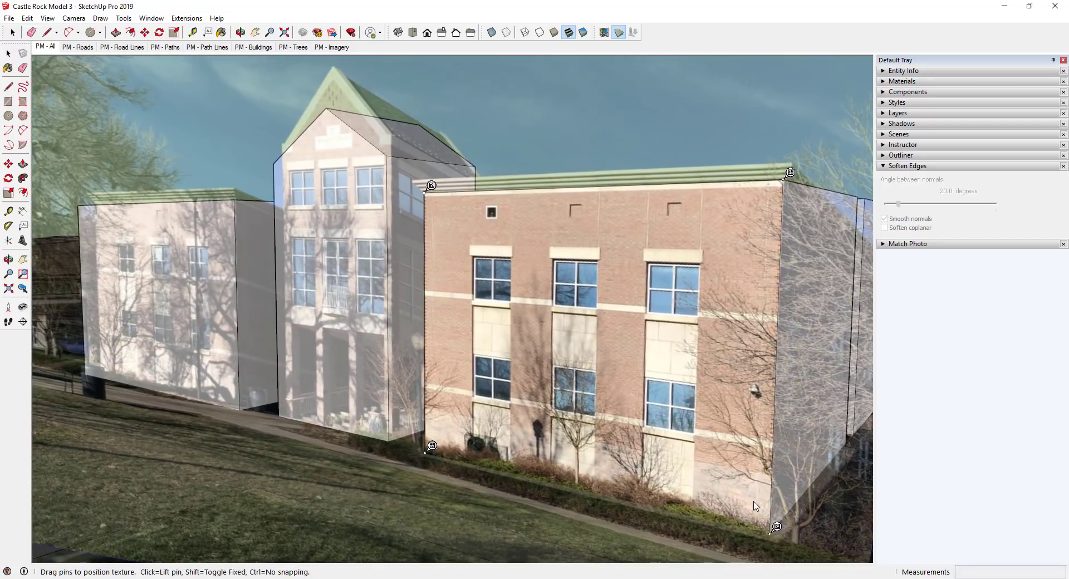
{"action": "key", "text": "Return"}
Sample the positioned photo texture from the right wing and paint it onto the left wing's front face.
{"action": "scroll", "coordinate": [751, 314], "scroll_direction": "down", "scroll_amount": 4}
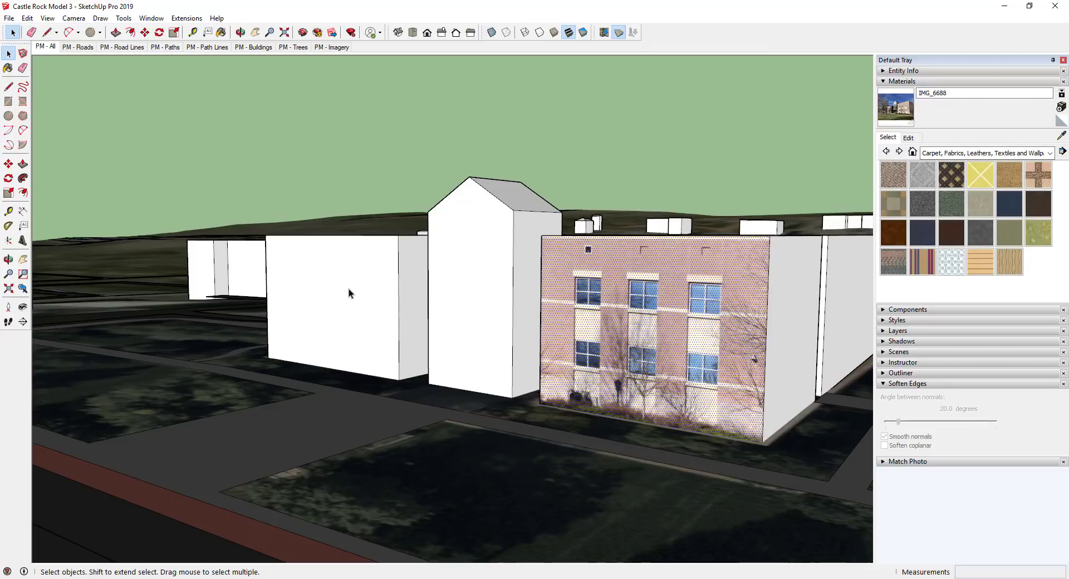
{"action": "left_click", "coordinate": [1062, 136]}
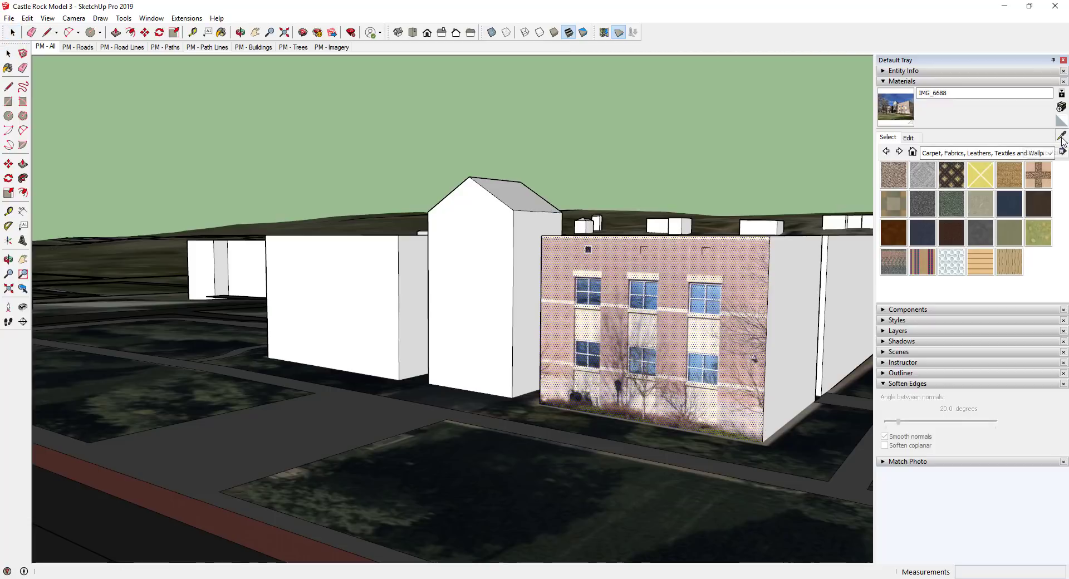
{"action": "left_click", "coordinate": [681, 279]}
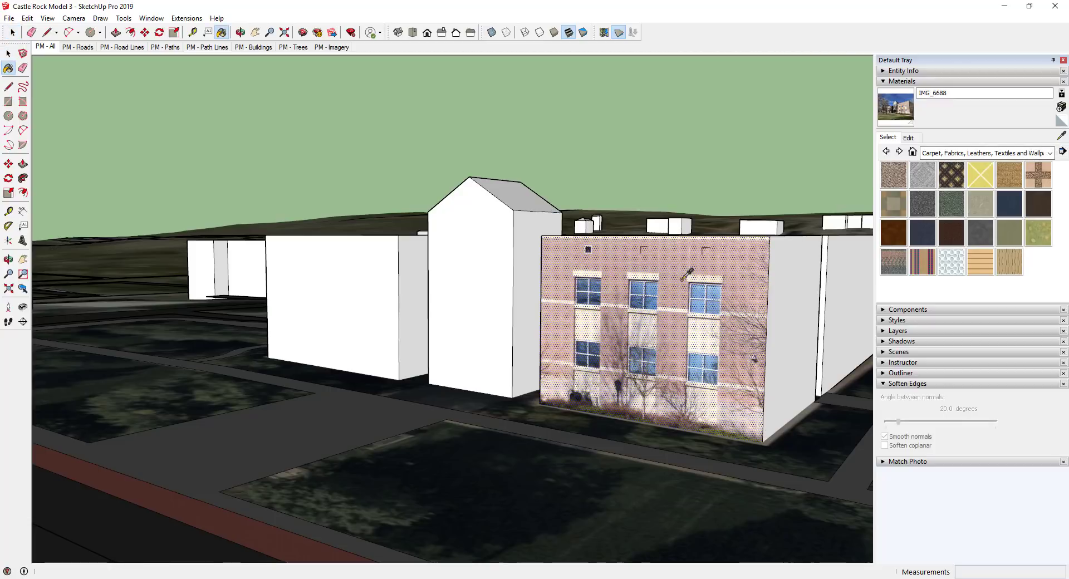
{"action": "left_click", "coordinate": [338, 273]}
{"action": "scroll", "coordinate": [270, 285], "scroll_direction": "up", "scroll_amount": 4}
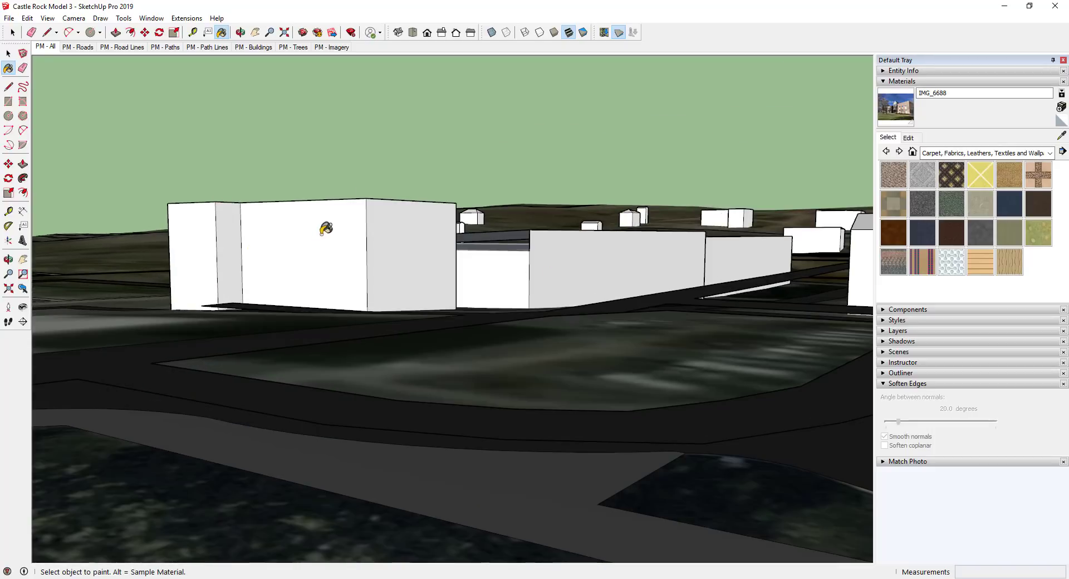
{"action": "scroll", "coordinate": [321, 234], "scroll_direction": "down", "scroll_amount": 3}
{"action": "middle_click_drag", "start_coordinate": [633, 231], "coordinate": [551, 252], "text": "shift"}
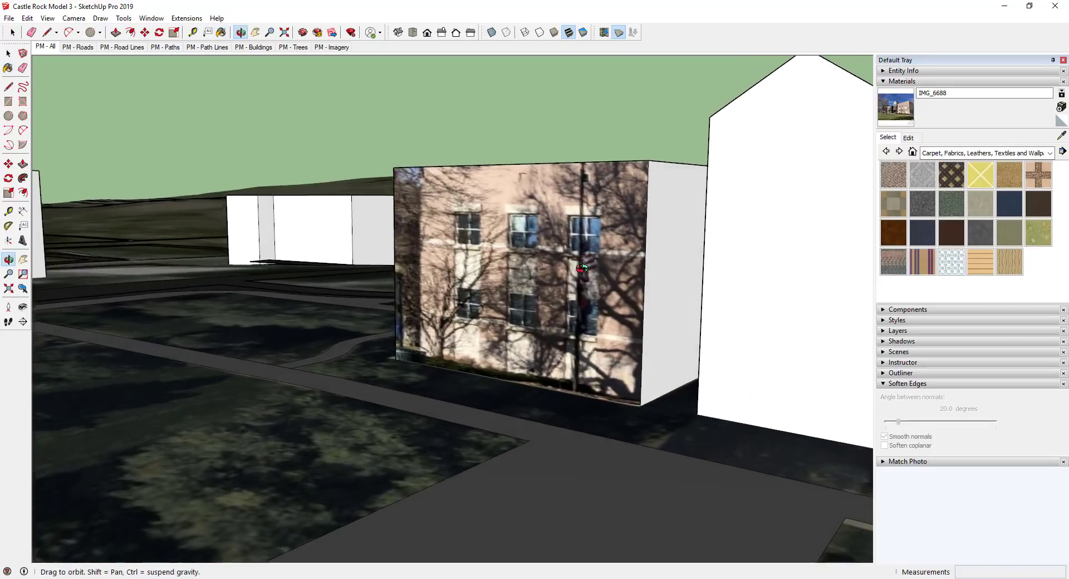
{"action": "scroll", "coordinate": [546, 251], "scroll_direction": "down", "scroll_amount": 4}
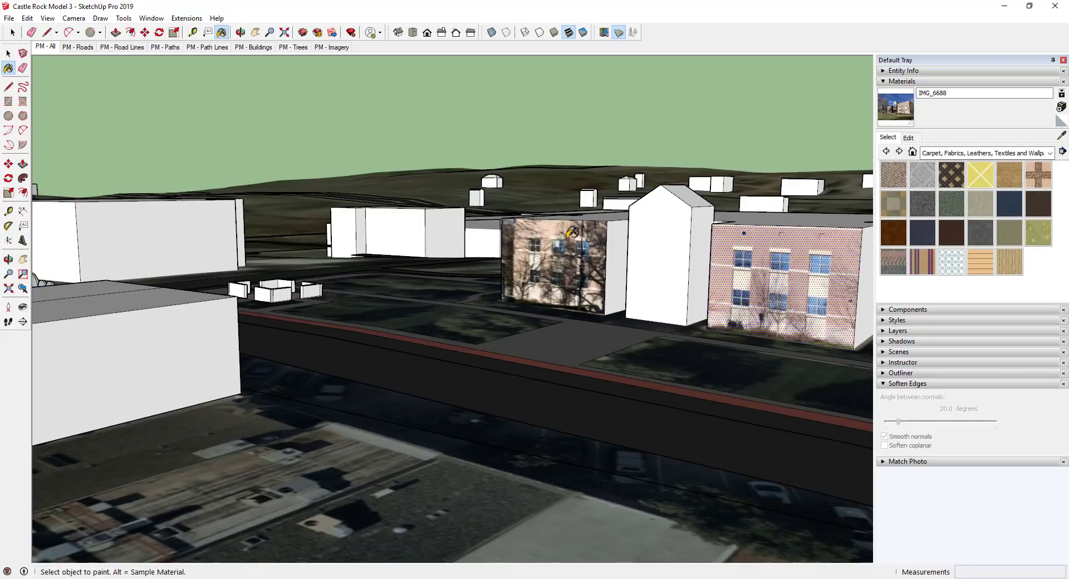
{"action": "key", "text": "space"}
{"action": "scroll", "coordinate": [579, 259], "scroll_direction": "up", "scroll_amount": 3}
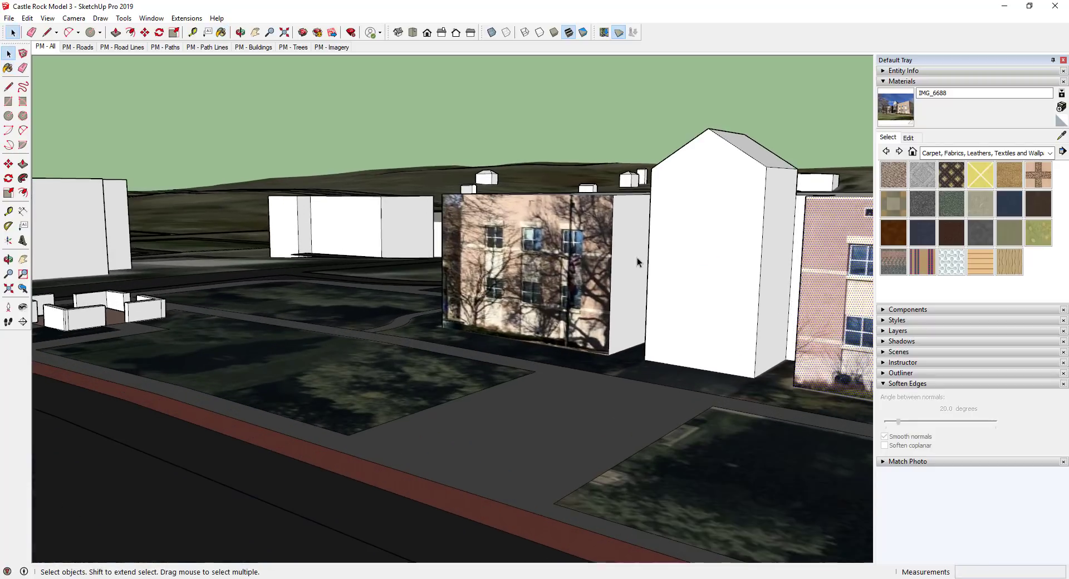
Start positioning the photo texture on the left wing's front face and place its pins on that wing's corners in the photo.
{"action": "middle_click_drag", "start_coordinate": [666, 273], "coordinate": [772, 273]}
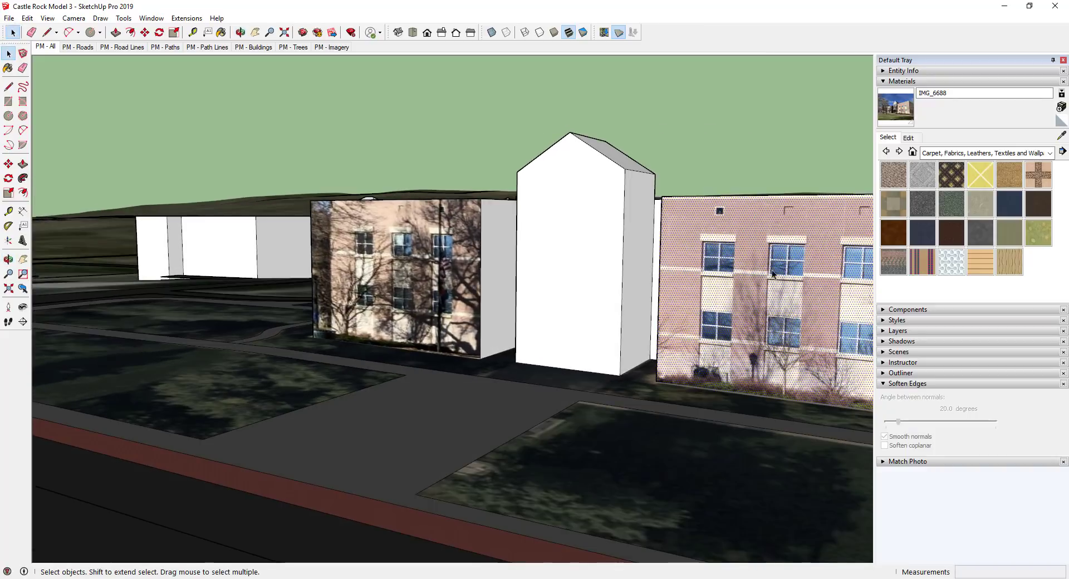
{"action": "right_click", "coordinate": [390, 249]}
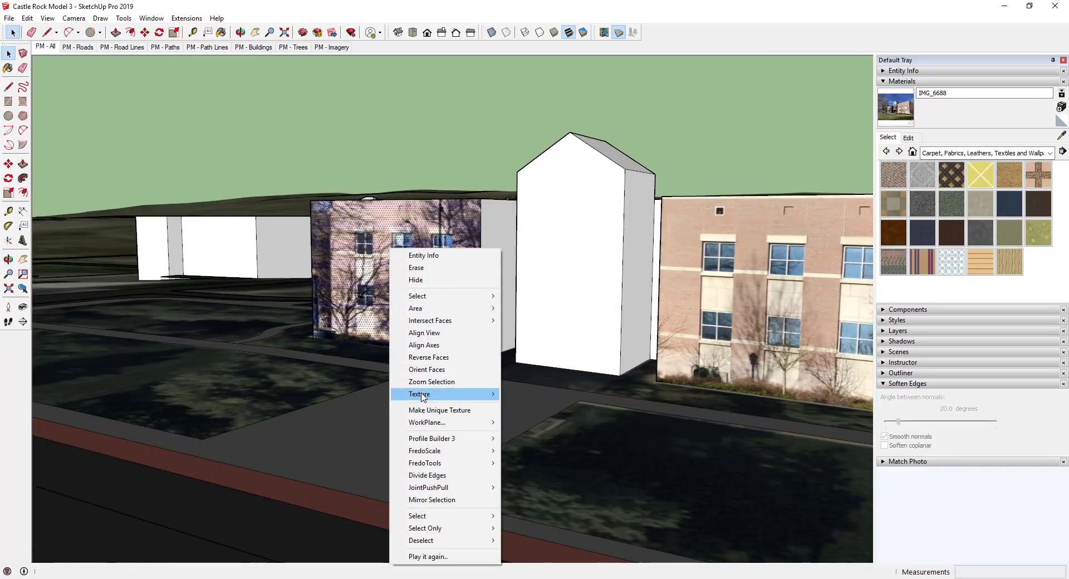
{"action": "mouse_move", "coordinate": [423, 397]}
{"action": "left_click", "coordinate": [508, 395]}
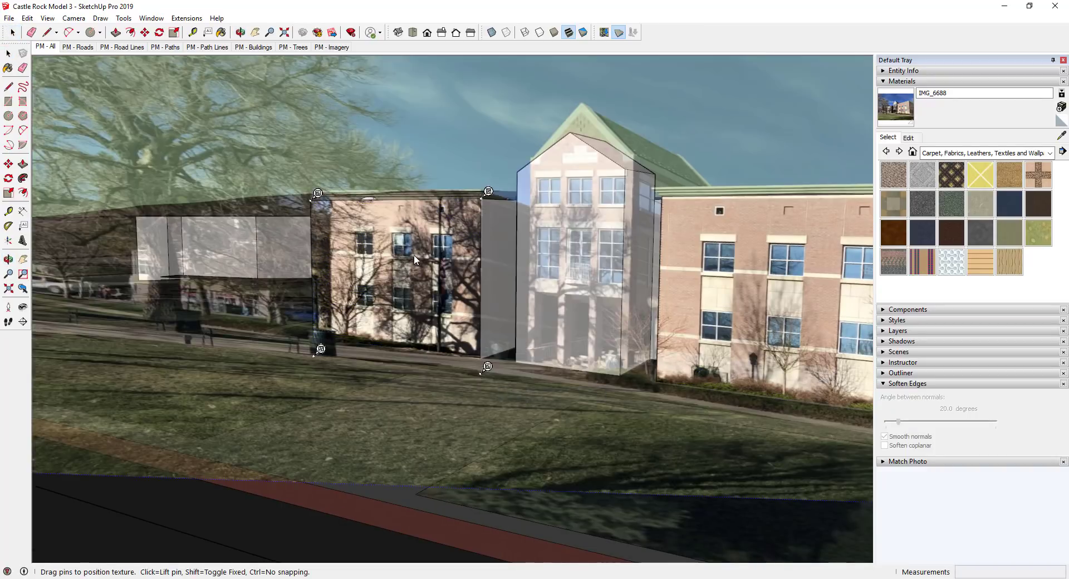
{"action": "scroll", "coordinate": [413, 255], "scroll_direction": "up", "scroll_amount": 5}
{"action": "scroll", "coordinate": [296, 192], "scroll_direction": "up", "scroll_amount": 2}
{"action": "scroll", "coordinate": [319, 198], "scroll_direction": "down", "scroll_amount": 3}
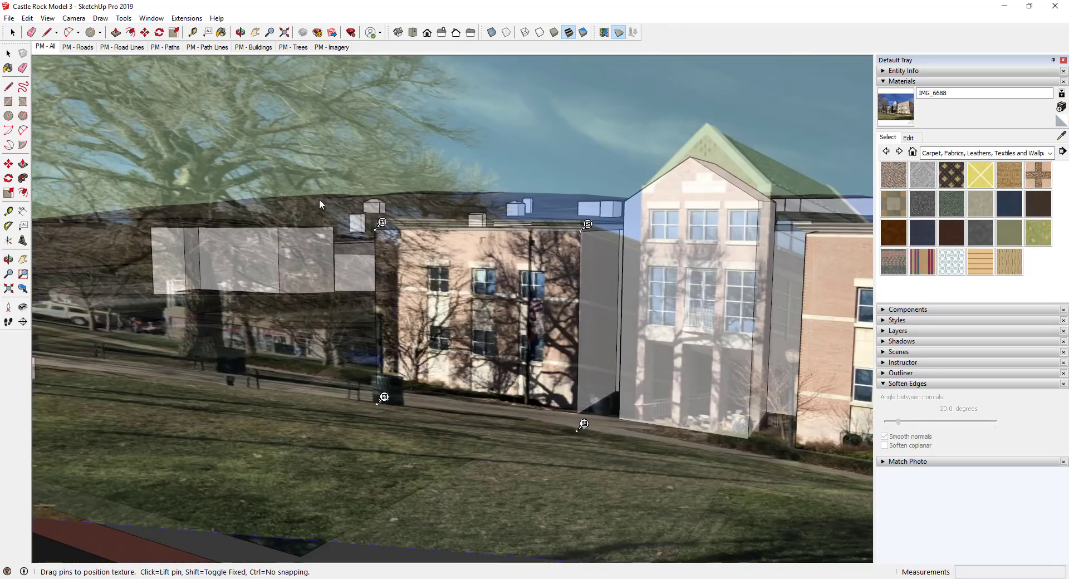
{"action": "scroll", "coordinate": [453, 249], "scroll_direction": "up", "scroll_amount": 3}
{"action": "scroll", "coordinate": [453, 250], "scroll_direction": "down", "scroll_amount": 6}
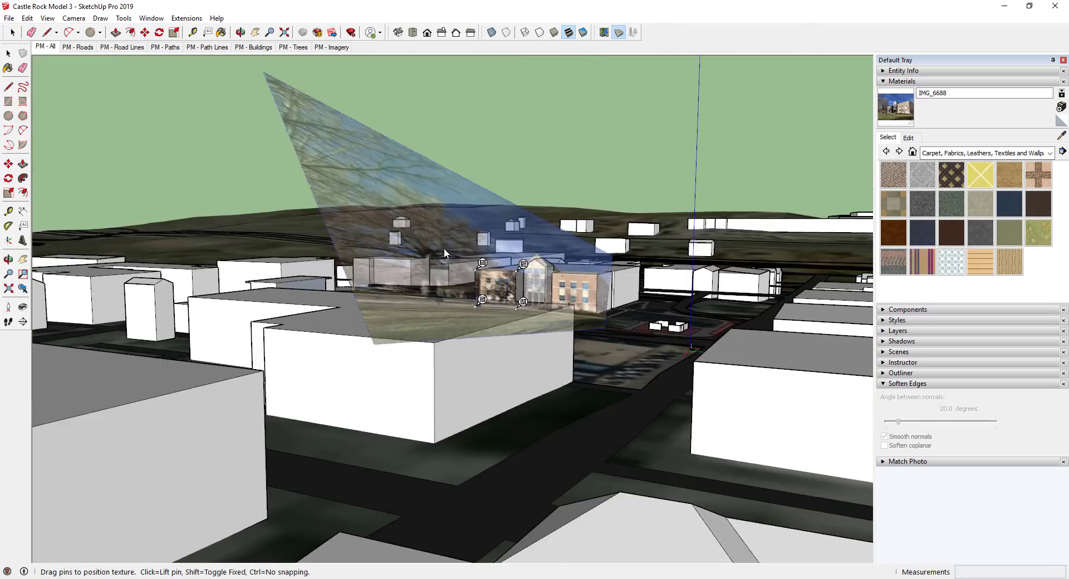
{"action": "scroll", "coordinate": [476, 266], "scroll_direction": "up", "scroll_amount": 3}
{"action": "scroll", "coordinate": [477, 271], "scroll_direction": "up", "scroll_amount": 5}
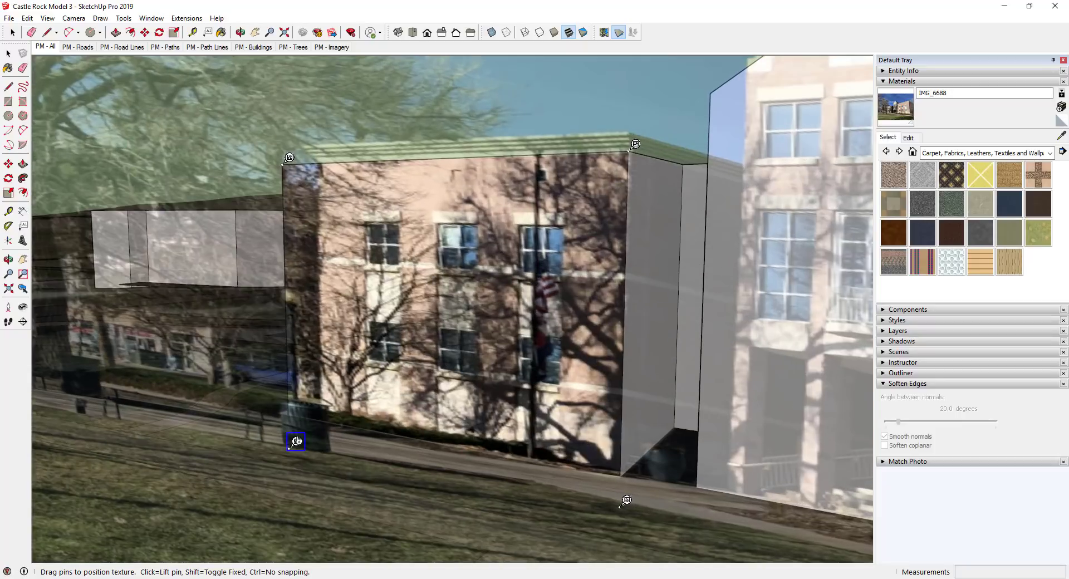
{"action": "left_click", "coordinate": [297, 441]}
{"action": "left_click", "coordinate": [327, 403]}
{"action": "left_click", "coordinate": [626, 500]}
{"action": "left_click", "coordinate": [628, 464]}
{"action": "left_click", "coordinate": [289, 158]}
{"action": "left_click", "coordinate": [329, 153]}
Distort the photo by pulling its pins to the corners of the left wing's front face, and finish positioning.
{"action": "left_click_drag", "start_coordinate": [329, 154], "coordinate": [289, 158]}
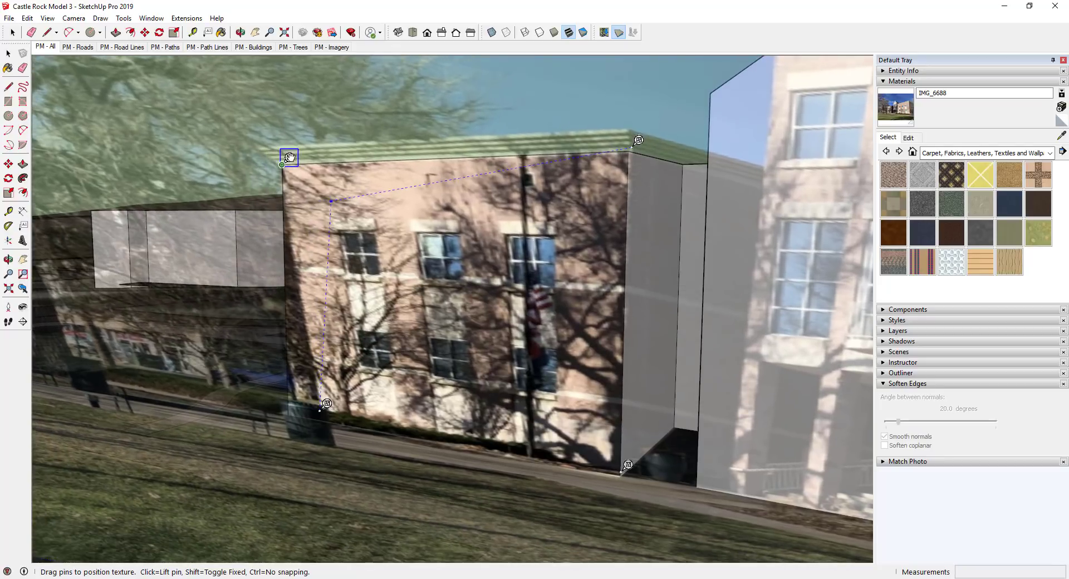
{"action": "left_click_drag", "start_coordinate": [638, 141], "coordinate": [635, 144]}
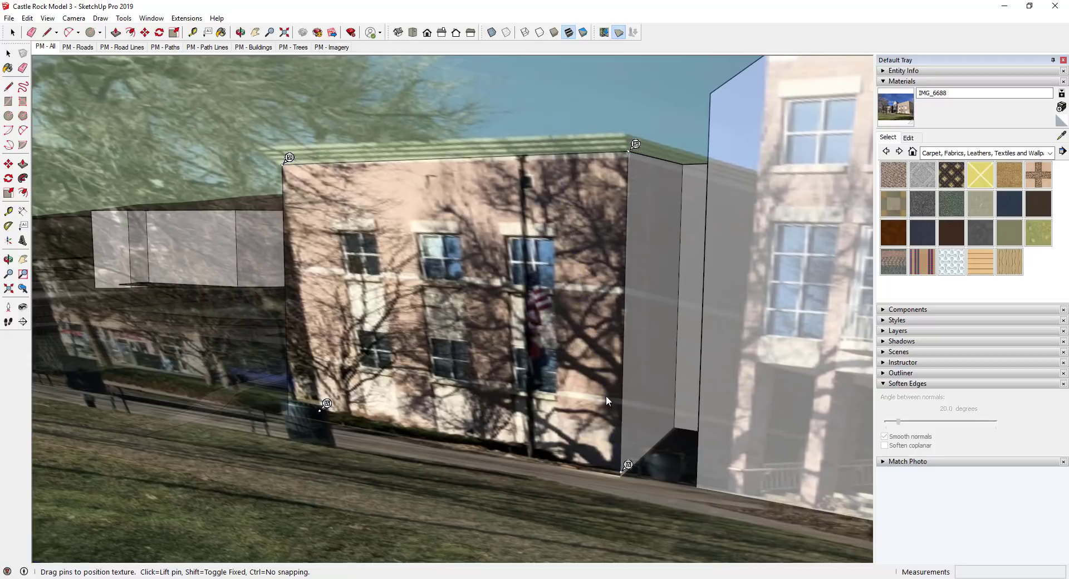
{"action": "left_click_drag", "start_coordinate": [627, 465], "coordinate": [628, 470]}
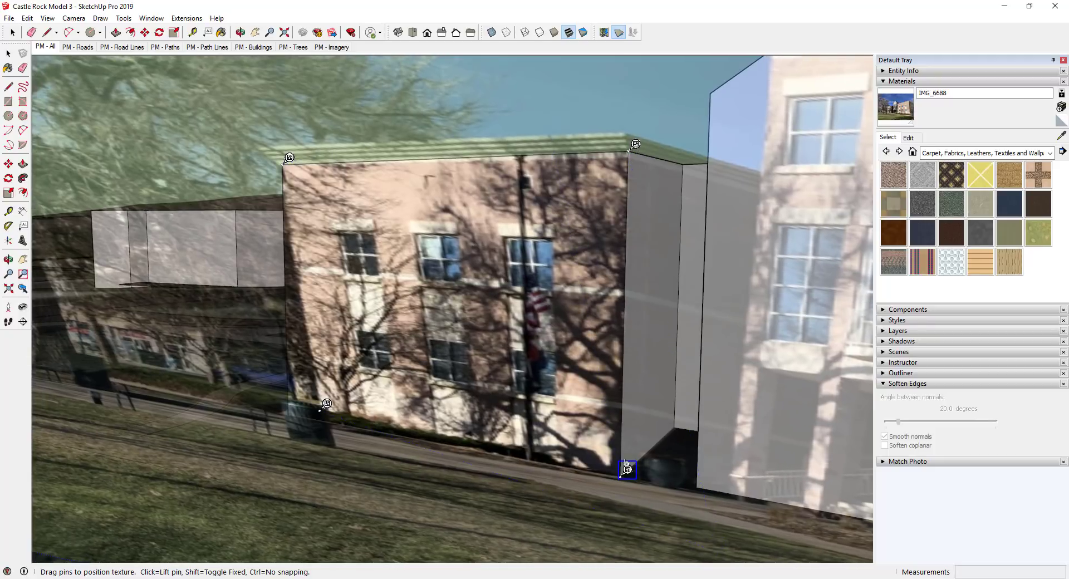
{"action": "left_click_drag", "start_coordinate": [326, 404], "coordinate": [294, 408]}
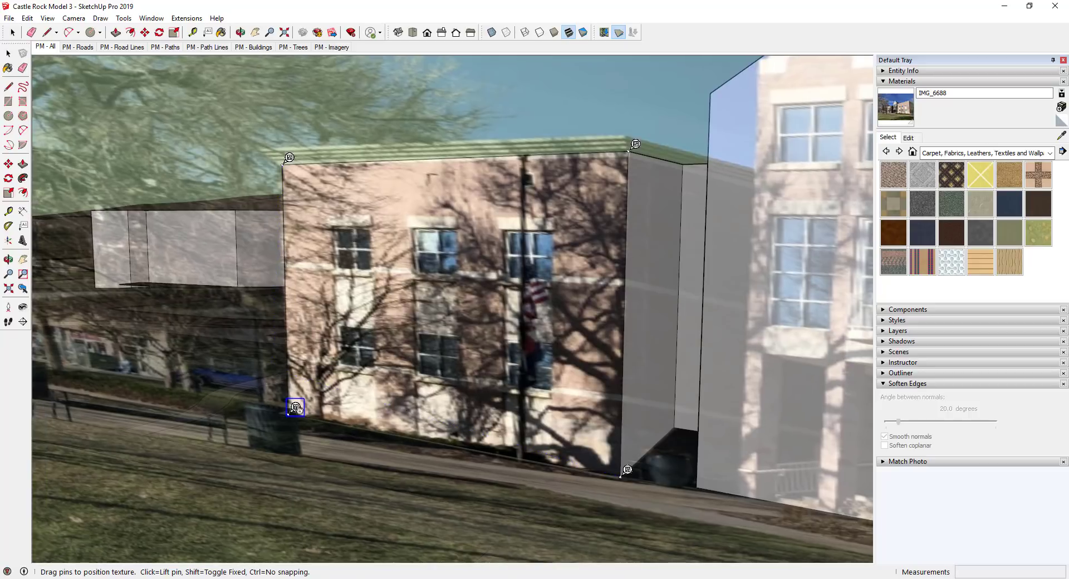
{"action": "key", "text": "Return"}
Sample the photo texture from the right wing and paint it onto the gabled central tower's front face.
{"action": "middle_click_drag", "start_coordinate": [462, 300], "coordinate": [463, 308]}
{"action": "scroll", "coordinate": [295, 263], "scroll_direction": "down", "scroll_amount": 3}
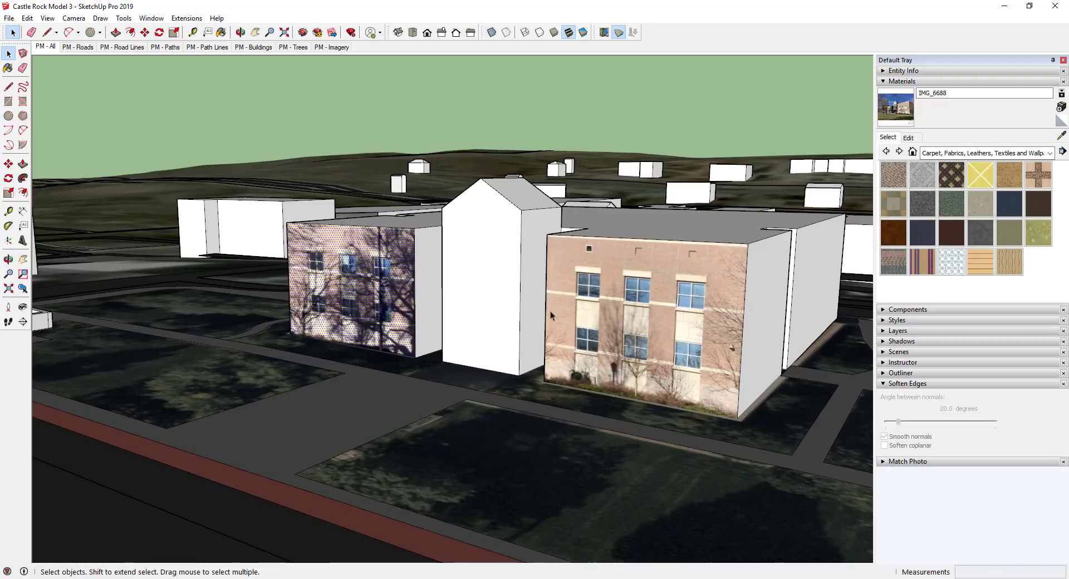
{"action": "scroll", "coordinate": [686, 332], "scroll_direction": "up", "scroll_amount": 5}
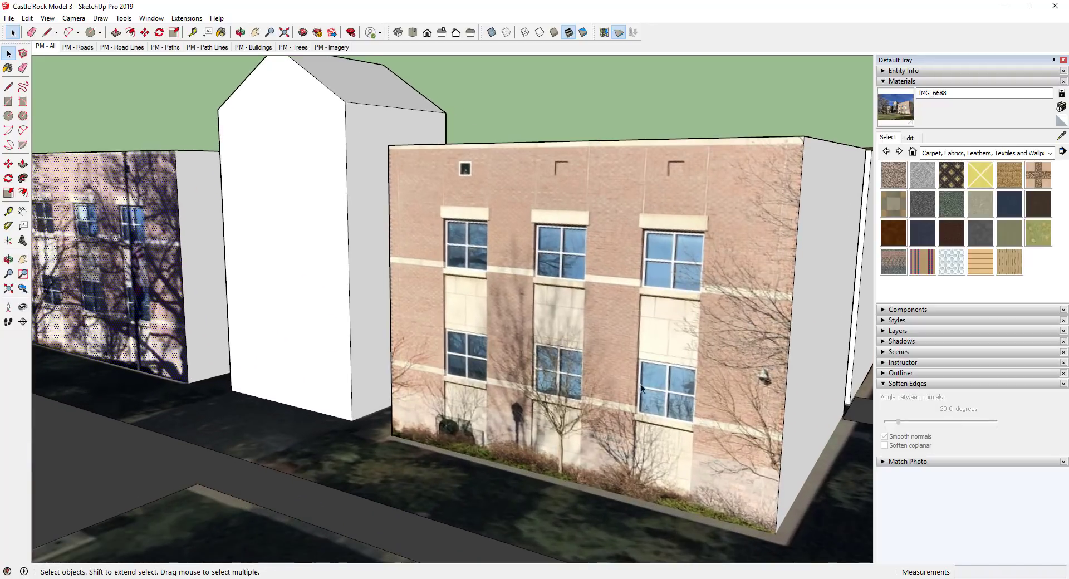
{"action": "scroll", "coordinate": [736, 226], "scroll_direction": "down", "scroll_amount": 2}
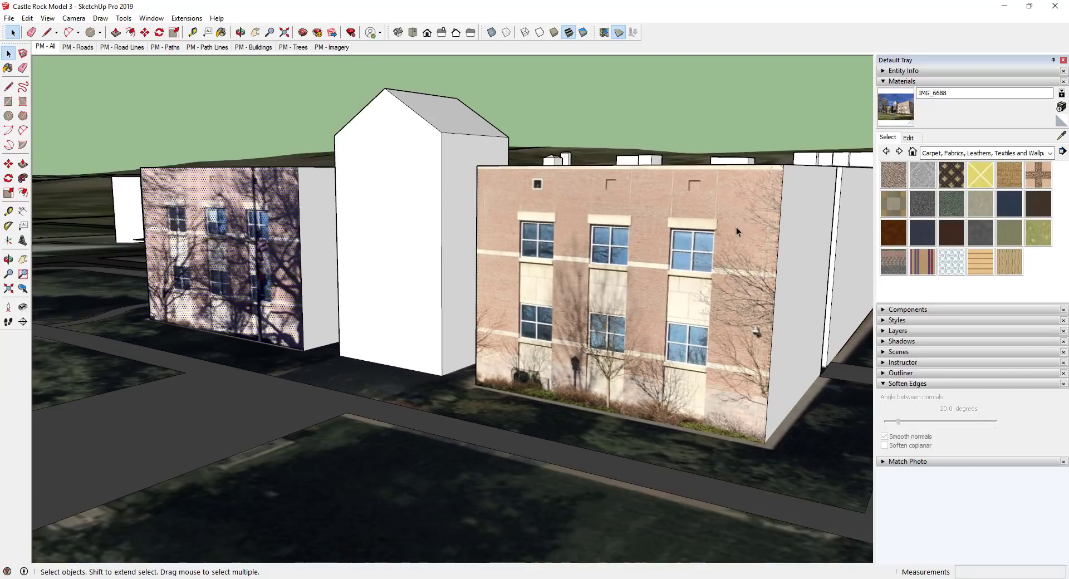
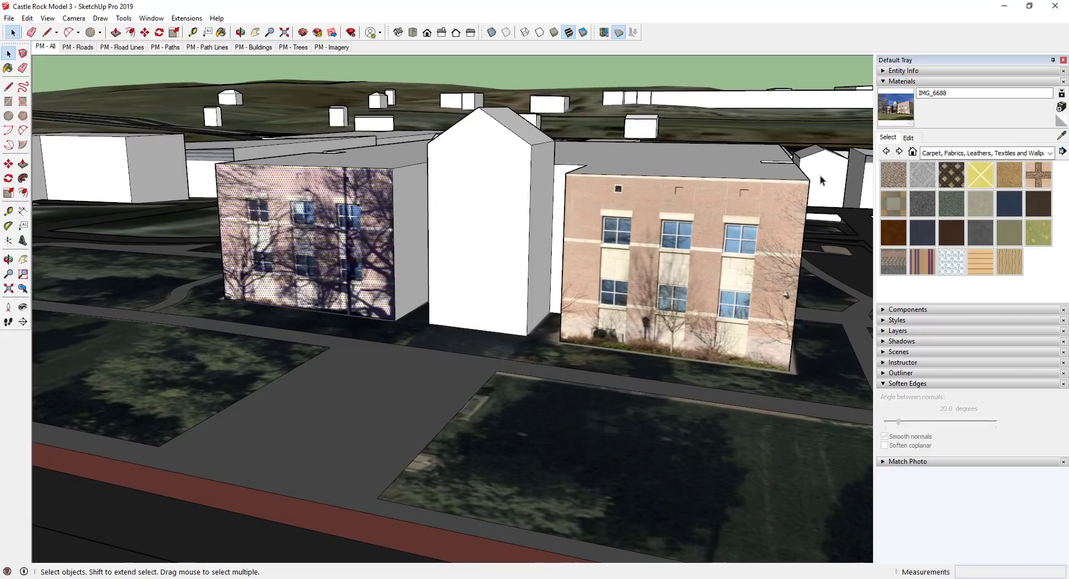
{"action": "left_click", "coordinate": [1062, 135]}
{"action": "left_click", "coordinate": [663, 234]}
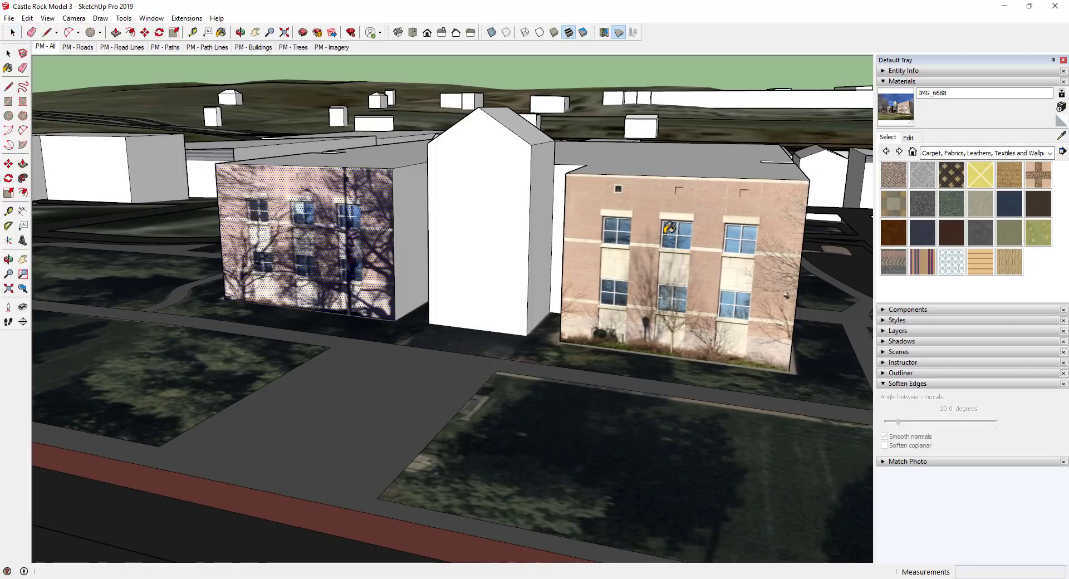
{"action": "left_click", "coordinate": [491, 204]}
Start positioning the texture on the central tower's front face and place its pins on the tower's eave and base corners in the photo.
{"action": "scroll", "coordinate": [483, 171], "scroll_direction": "up", "scroll_amount": 4}
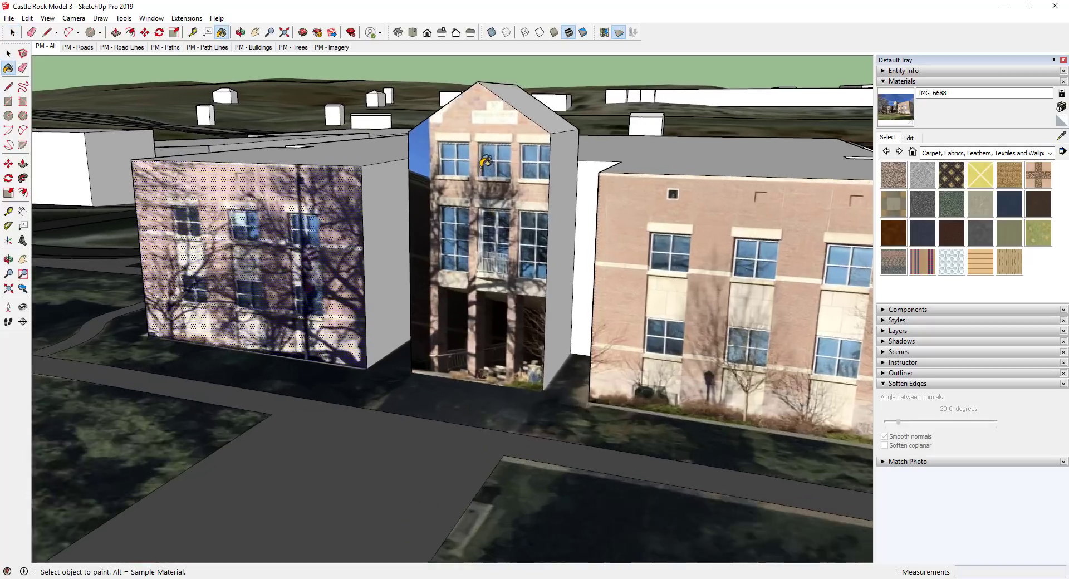
{"action": "right_click", "coordinate": [492, 165]}
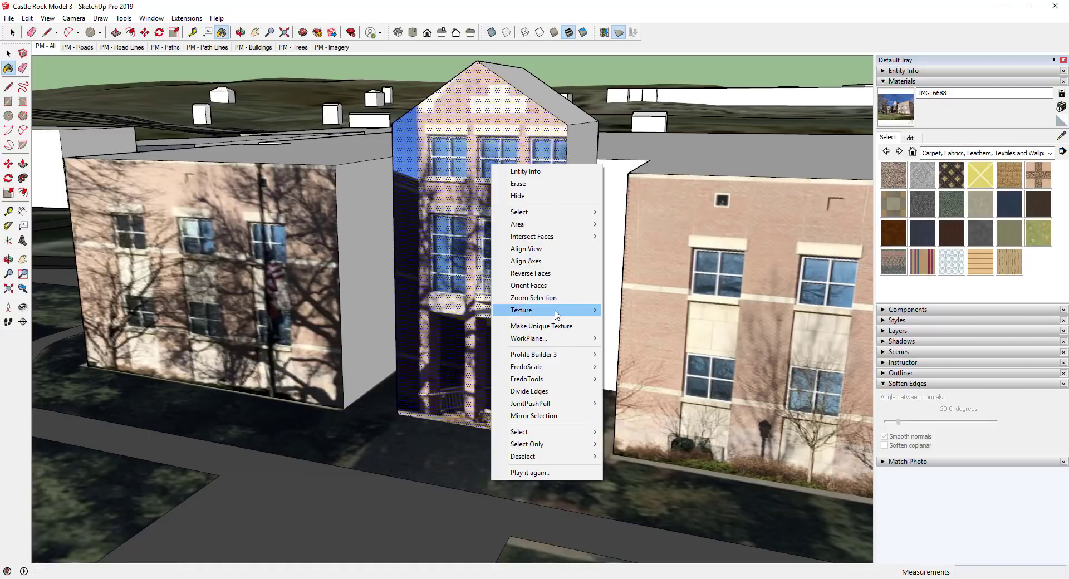
{"action": "mouse_move", "coordinate": [556, 313]}
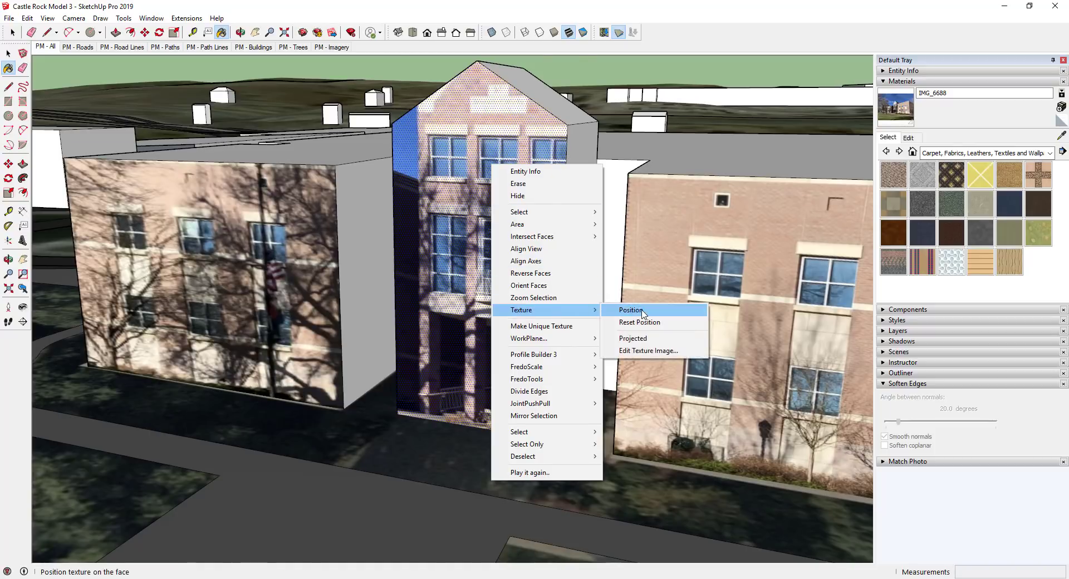
{"action": "left_click", "coordinate": [626, 310]}
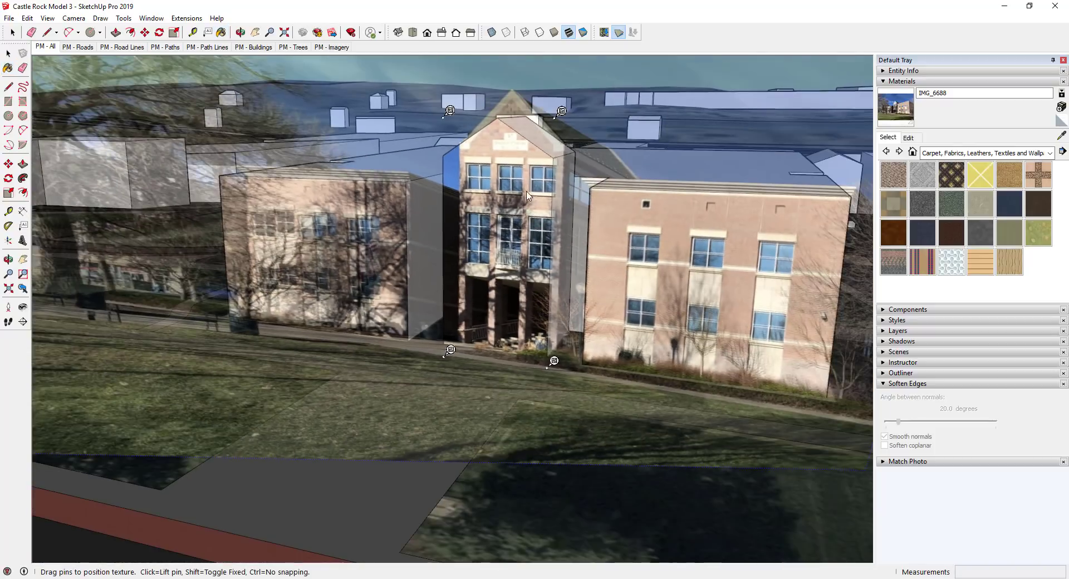
{"action": "middle_click_drag", "start_coordinate": [528, 195], "coordinate": [548, 252], "text": "shift"}
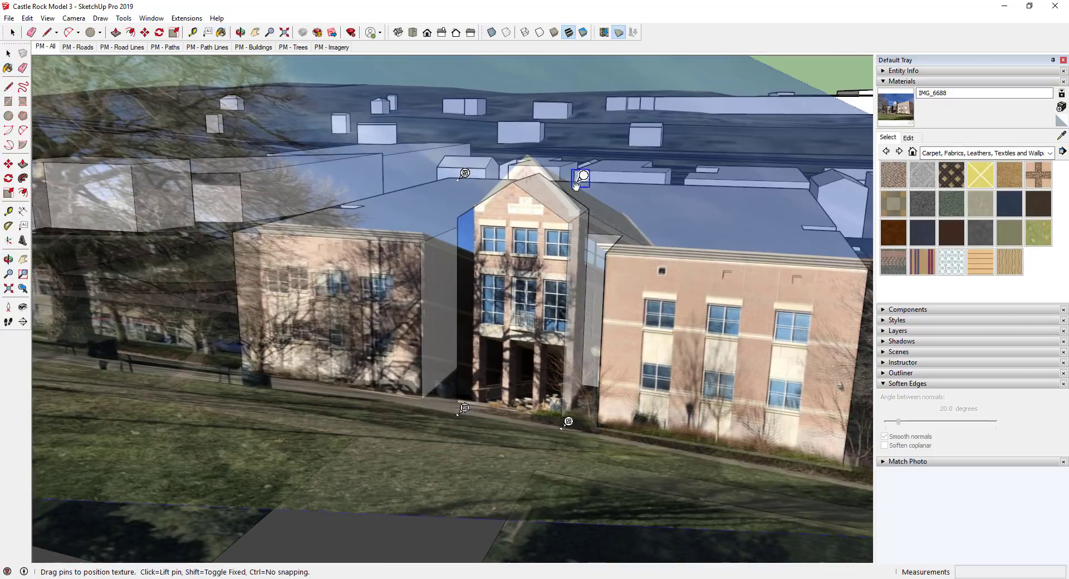
{"action": "left_click_drag", "start_coordinate": [577, 185], "coordinate": [581, 206]}
{"action": "left_click_drag", "start_coordinate": [465, 174], "coordinate": [477, 202]}
{"action": "scroll", "coordinate": [477, 203], "scroll_direction": "up", "scroll_amount": 3}
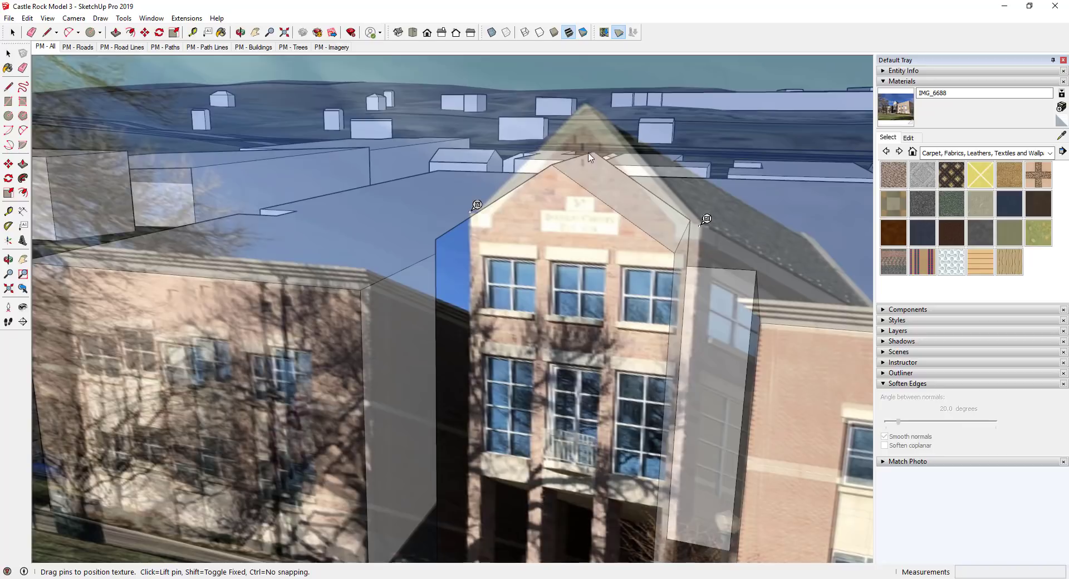
{"action": "scroll", "coordinate": [586, 170], "scroll_direction": "down", "scroll_amount": 3}
{"action": "left_click", "coordinate": [504, 430]}
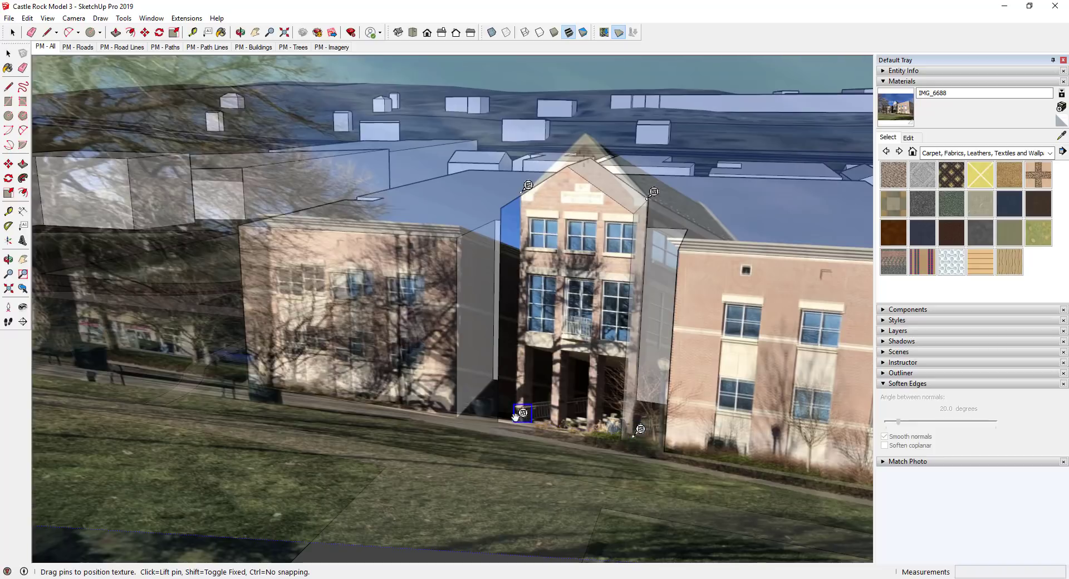
Distort the photo by pulling its four pins to the eave and base corners of the central tower's face, and finish positioning.
{"action": "left_click_drag", "start_coordinate": [515, 417], "coordinate": [501, 416]}
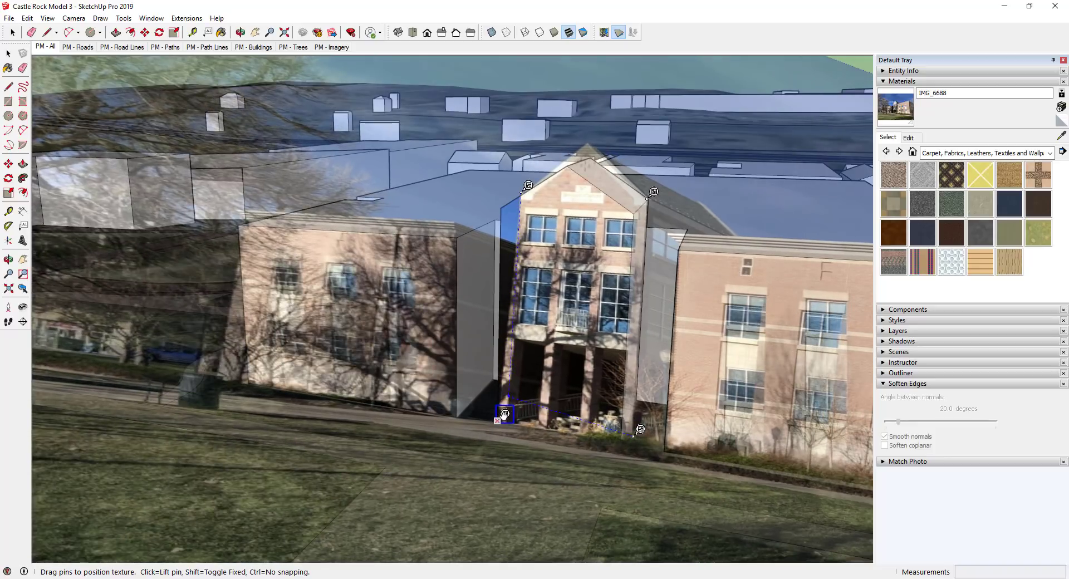
{"action": "left_click_drag", "start_coordinate": [526, 186], "coordinate": [508, 200]}
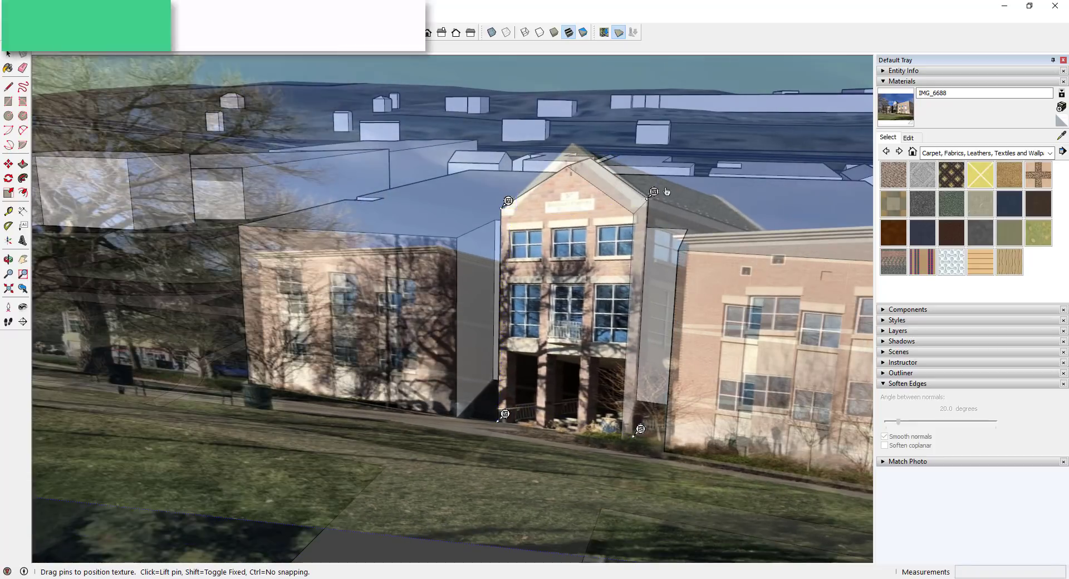
{"action": "left_click_drag", "start_coordinate": [653, 191], "coordinate": [635, 205]}
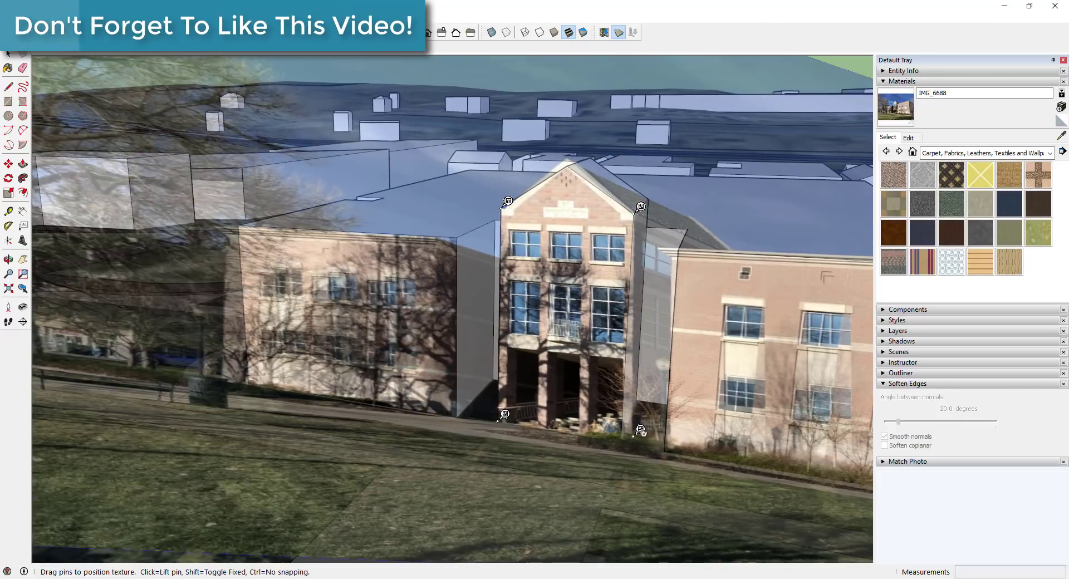
{"action": "mouse_move", "coordinate": [639, 430]}
{"action": "left_mouse_down"}
{"action": "mouse_move", "coordinate": [628, 422]}
{"action": "mouse_move", "coordinate": [628, 438]}
{"action": "left_mouse_up"}
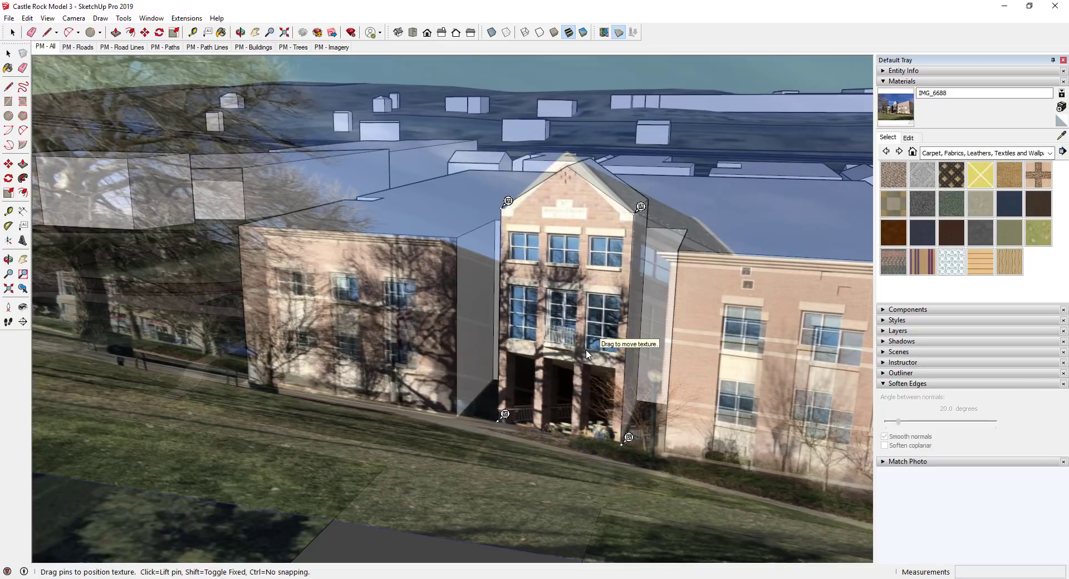
{"action": "key", "text": "Return"}
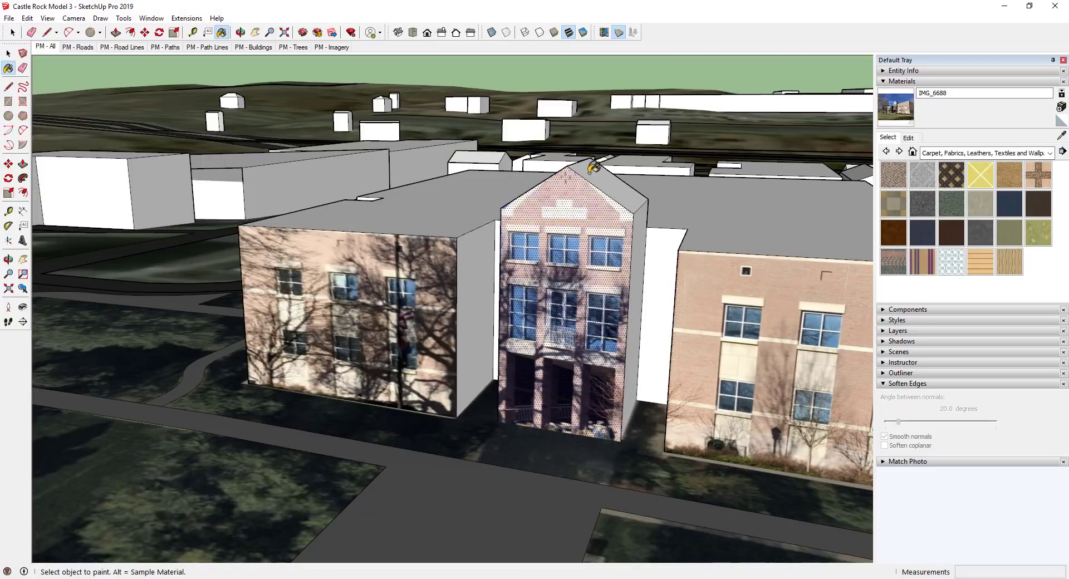
Raise the central tower's roof ridge about 2' 4" along the blue axis to match the gable peak in the photo.
{"action": "scroll", "coordinate": [591, 170], "scroll_direction": "up", "scroll_amount": 3}
{"action": "key", "text": "space"}
{"action": "left_click", "coordinate": [591, 173]}
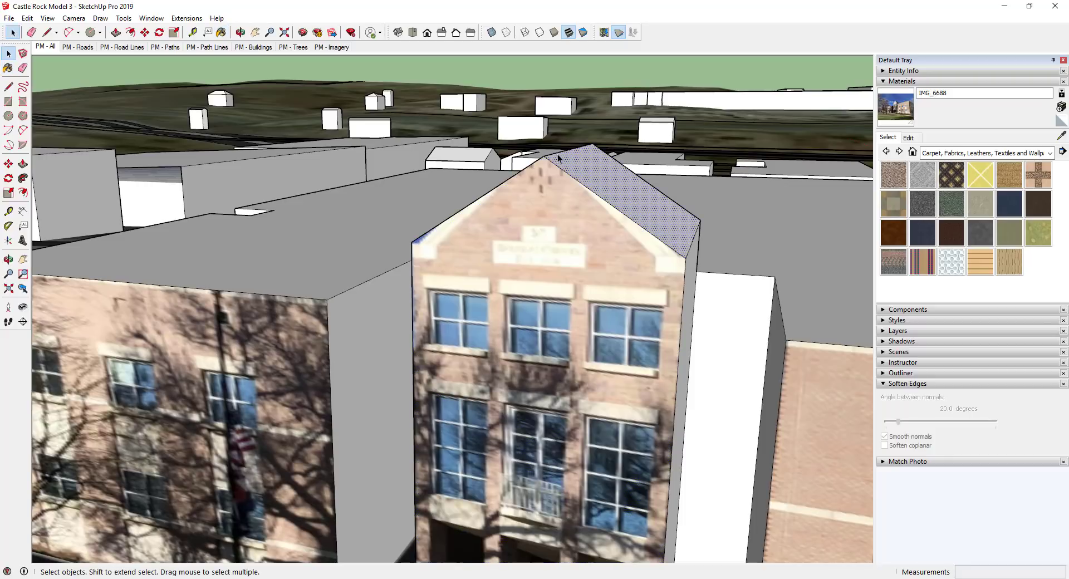
{"action": "left_click", "coordinate": [557, 154]}
{"action": "key", "text": "m"}
{"action": "left_click", "coordinate": [557, 154]}
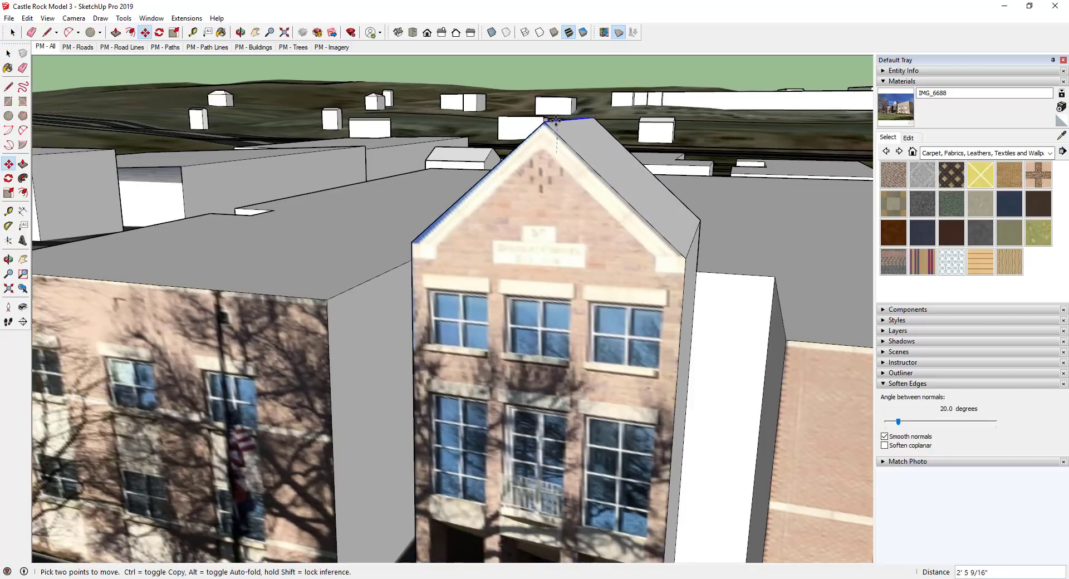
{"action": "key", "text": "space"}
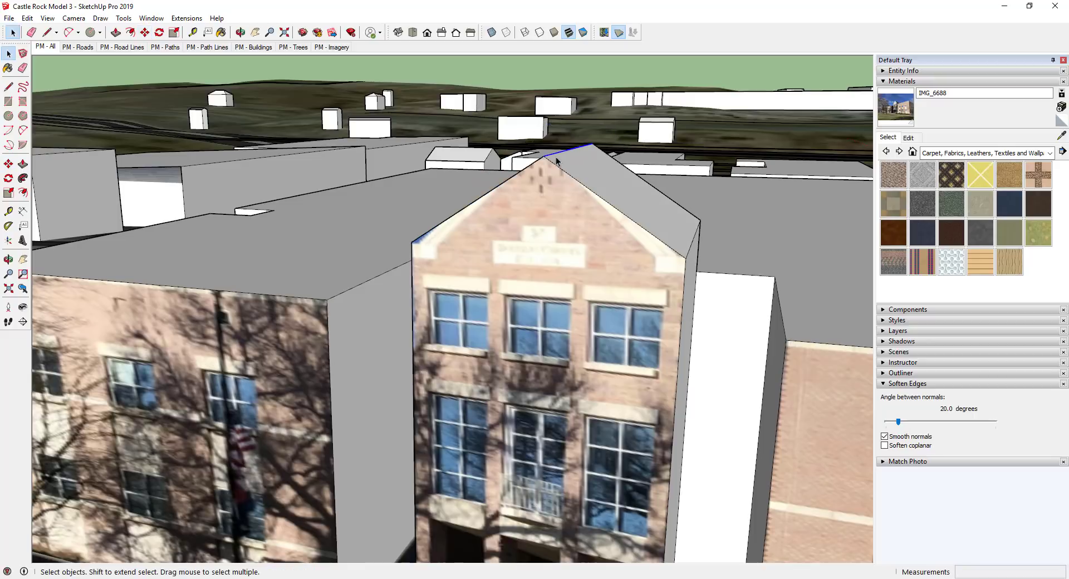
{"action": "key", "text": "m"}
{"action": "left_click", "coordinate": [555, 151]}
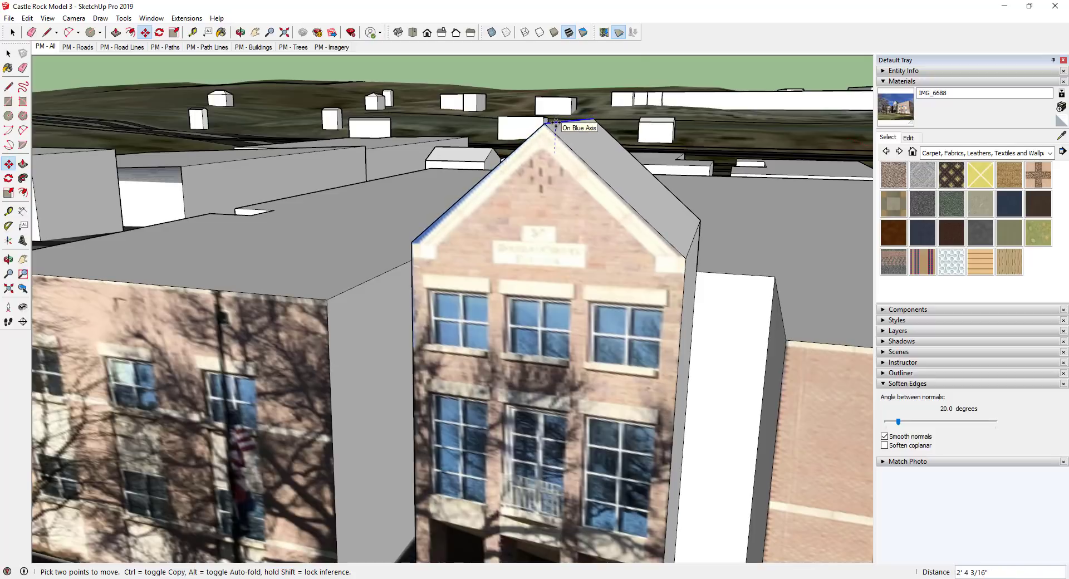
{"action": "left_click", "coordinate": [555, 121]}
Reposition the photo on the central tower's front face, adjusting the pin at its eave corner to fit the gable, and finish positioning.
{"action": "middle_click_drag", "start_coordinate": [579, 286], "coordinate": [467, 264]}
{"action": "key", "text": "space"}
{"action": "right_click", "coordinate": [467, 264]}
{"action": "mouse_move", "coordinate": [523, 415]}
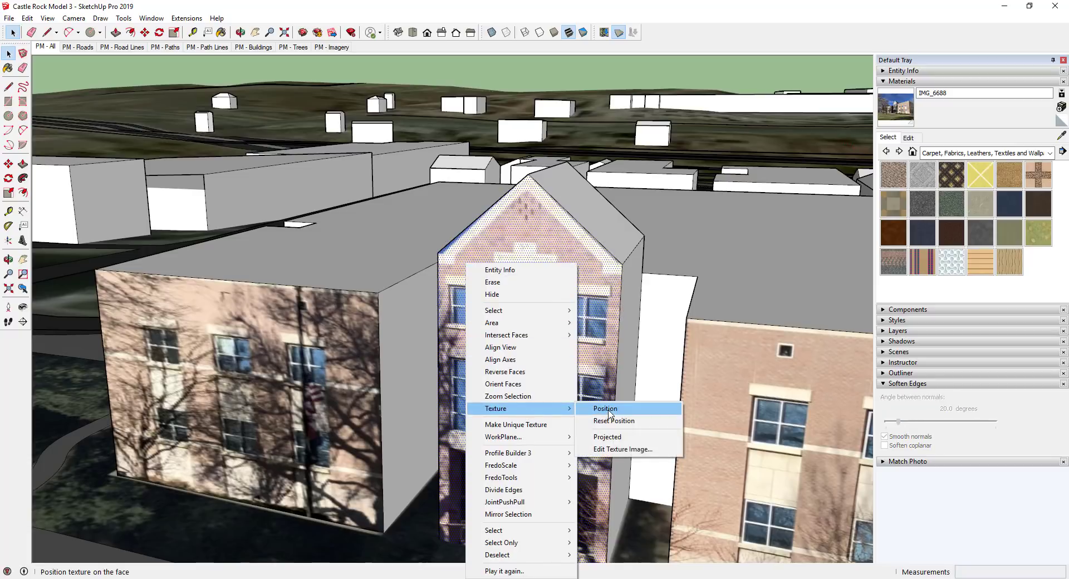
{"action": "left_click", "coordinate": [606, 409]}
{"action": "scroll", "coordinate": [446, 244], "scroll_direction": "up", "scroll_amount": 6}
{"action": "left_click_drag", "start_coordinate": [453, 254], "coordinate": [444, 252]}
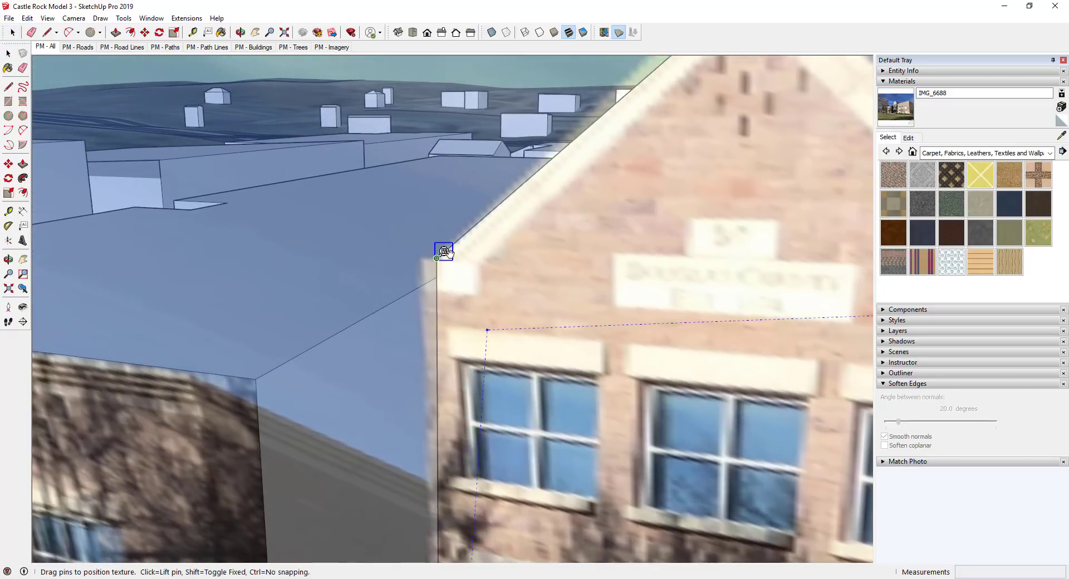
{"action": "scroll", "coordinate": [456, 245], "scroll_direction": "down", "scroll_amount": 5}
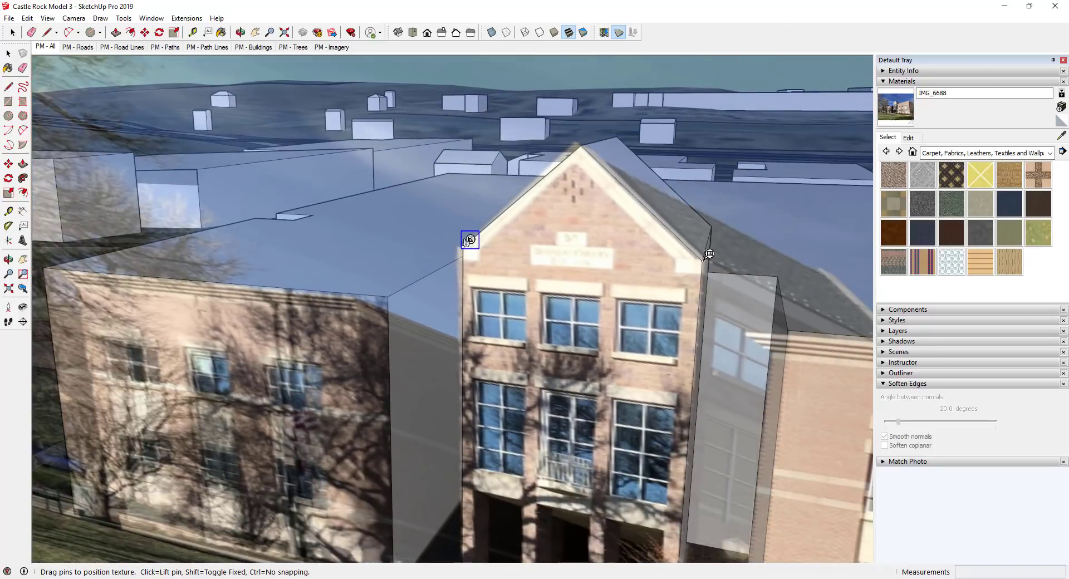
{"action": "left_click_drag", "start_coordinate": [470, 241], "coordinate": [470, 240]}
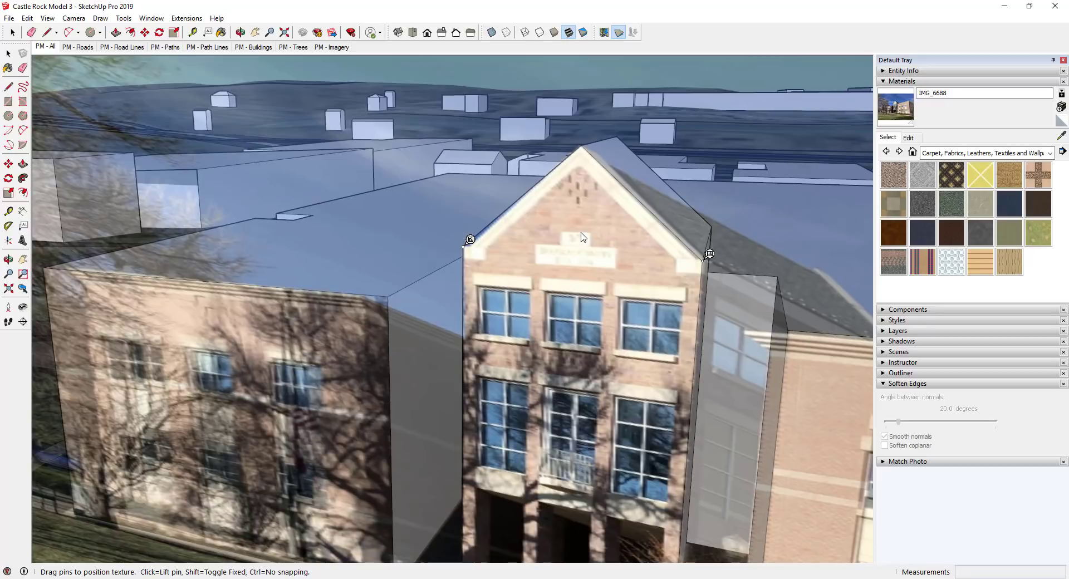
{"action": "key", "text": "Return"}
{"action": "scroll", "coordinate": [624, 235], "scroll_direction": "down", "scroll_amount": 10}
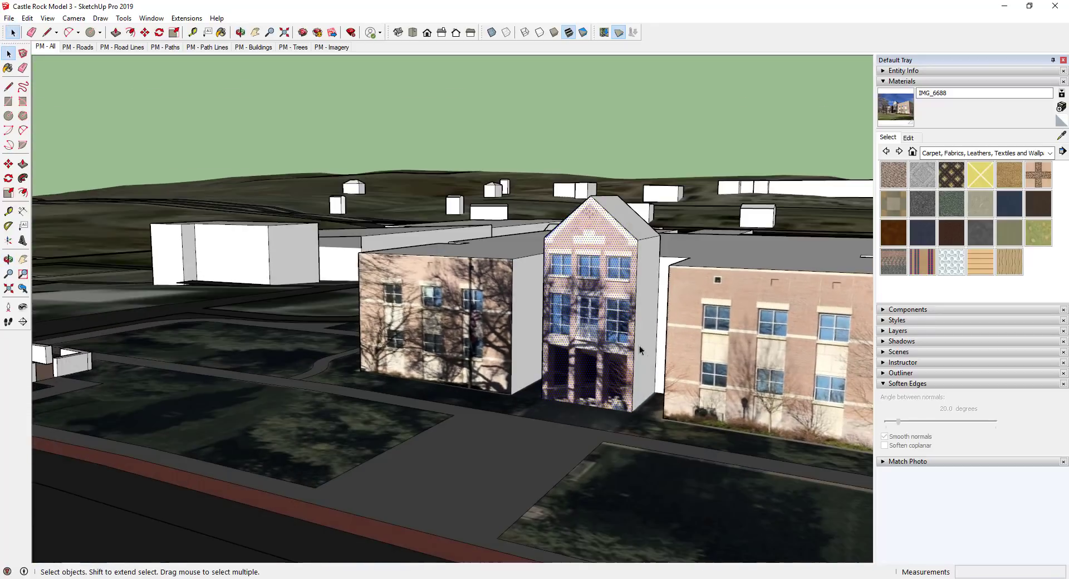
Examine the textured building and compare the recessed wall between tower and right wing with reference photos IMG_6688 and IMG_6680.
{"action": "scroll", "coordinate": [639, 345], "scroll_direction": "up", "scroll_amount": 3}
{"action": "middle_click_drag", "start_coordinate": [666, 326], "coordinate": [817, 332]}
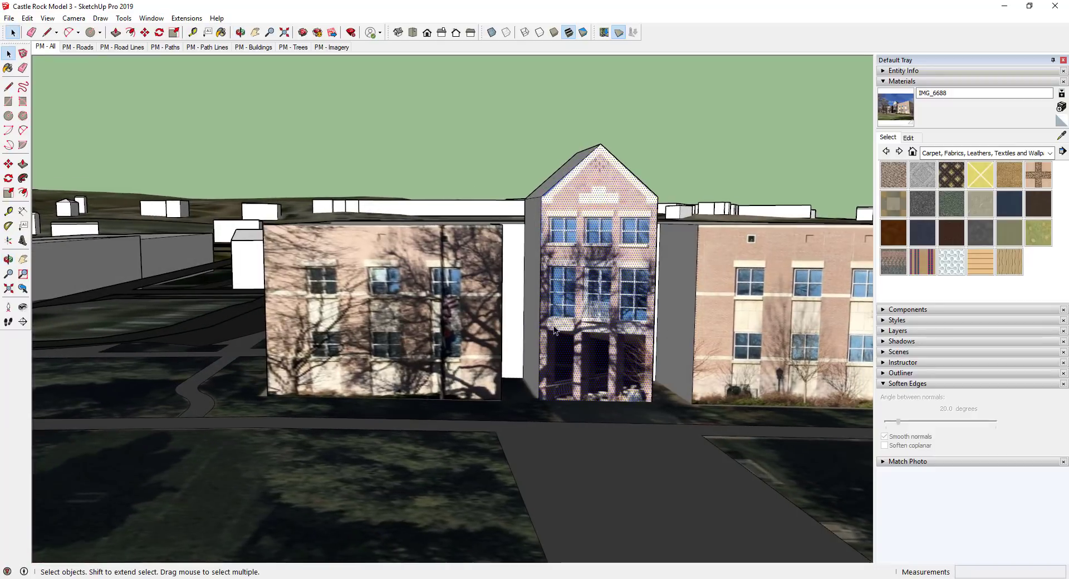
{"action": "middle_click_drag", "start_coordinate": [553, 330], "coordinate": [674, 327]}
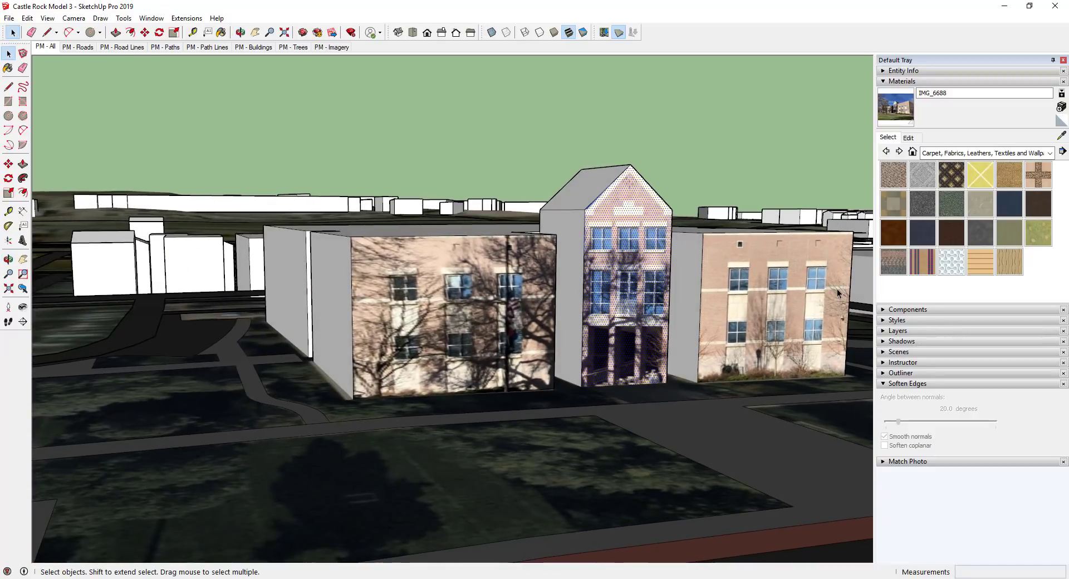
{"action": "middle_click_drag", "start_coordinate": [652, 334], "coordinate": [606, 294]}
{"action": "left_click", "coordinate": [607, 291]}
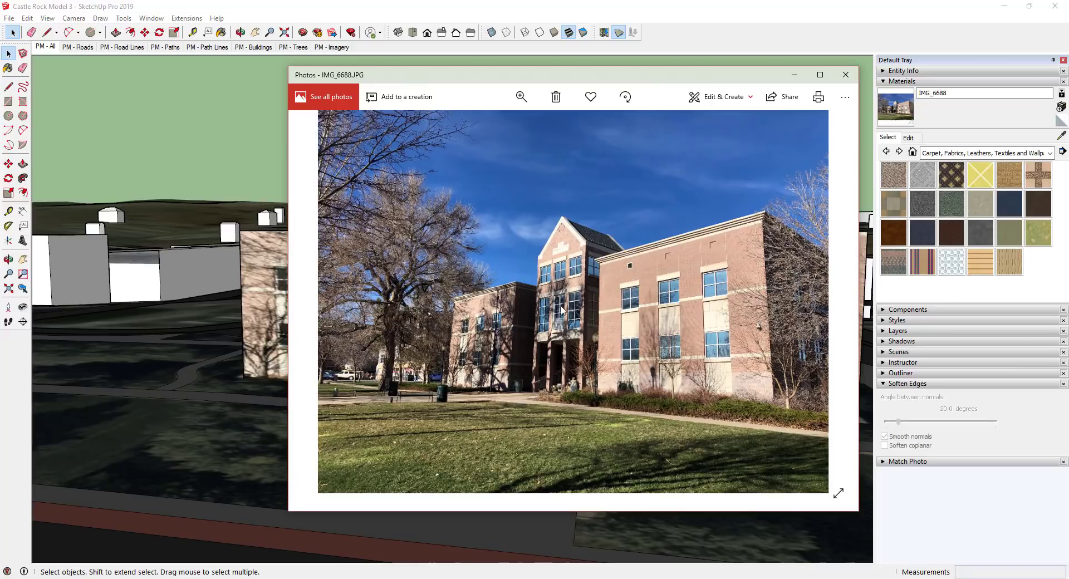
{"action": "mouse_move", "coordinate": [605, 77]}
{"action": "left_mouse_down"}
{"action": "mouse_move", "coordinate": [1068, 125]}
{"action": "mouse_move", "coordinate": [613, 91]}
{"action": "left_mouse_up"}
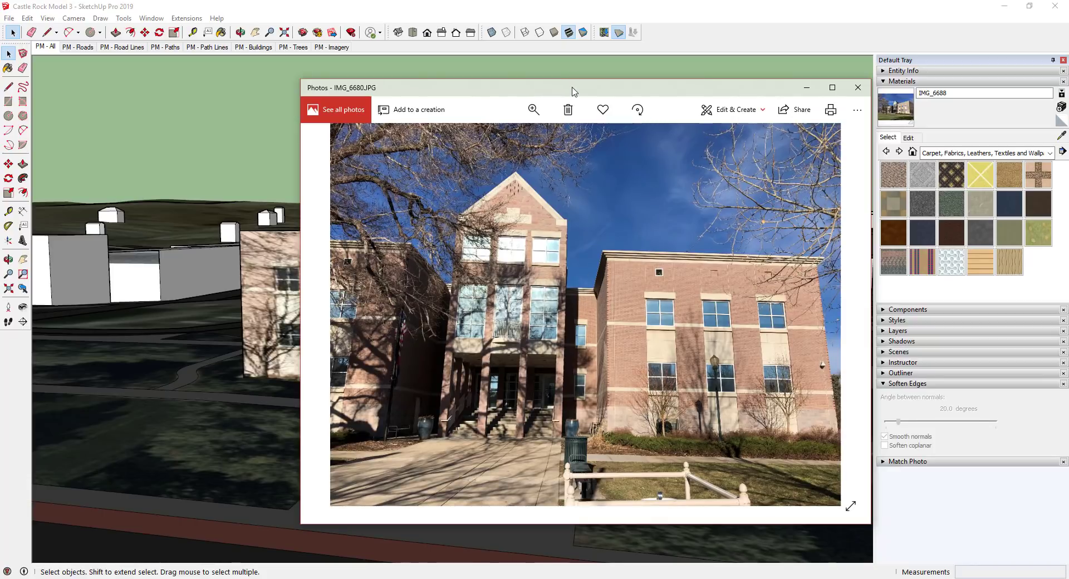
{"action": "left_click_drag", "start_coordinate": [572, 87], "coordinate": [1068, 105]}
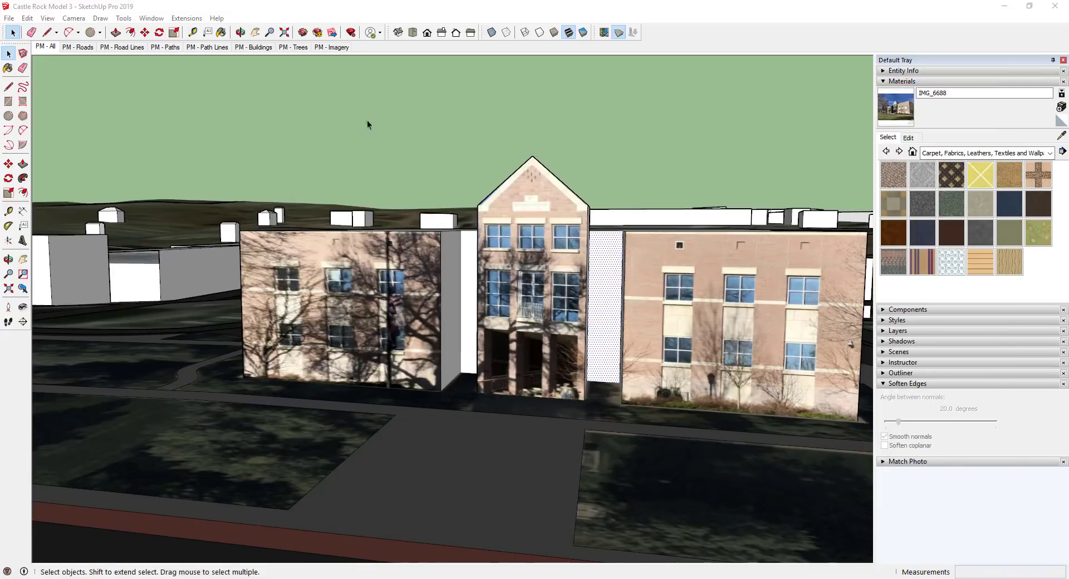
Import photo IMG_6680 as a texture and place it on the recessed wall between the central tower and the right wing.
{"action": "left_click", "coordinate": [10, 19]}
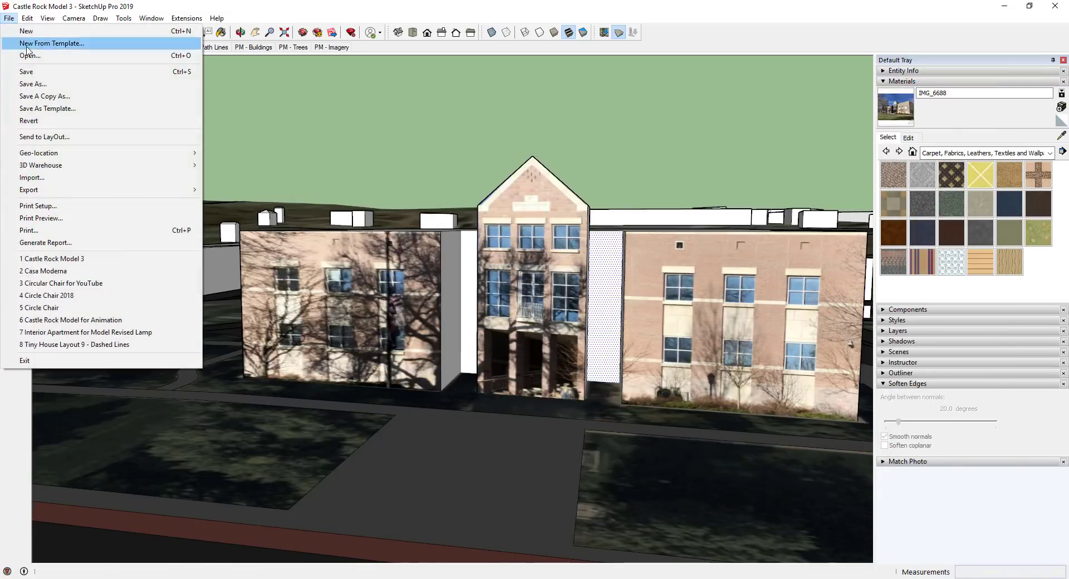
{"action": "left_click", "coordinate": [50, 178]}
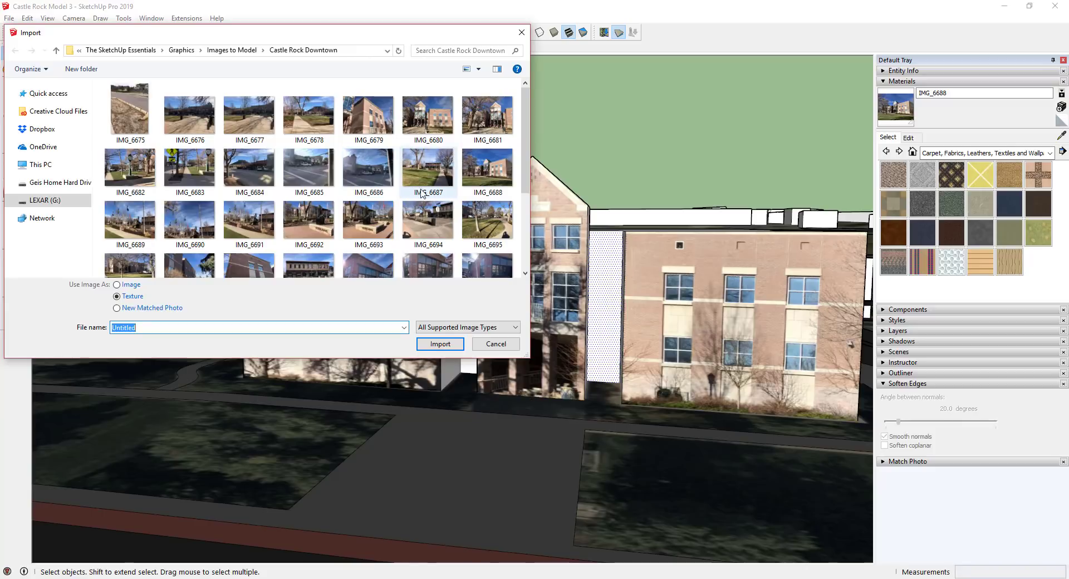
{"action": "double_click", "coordinate": [428, 114]}
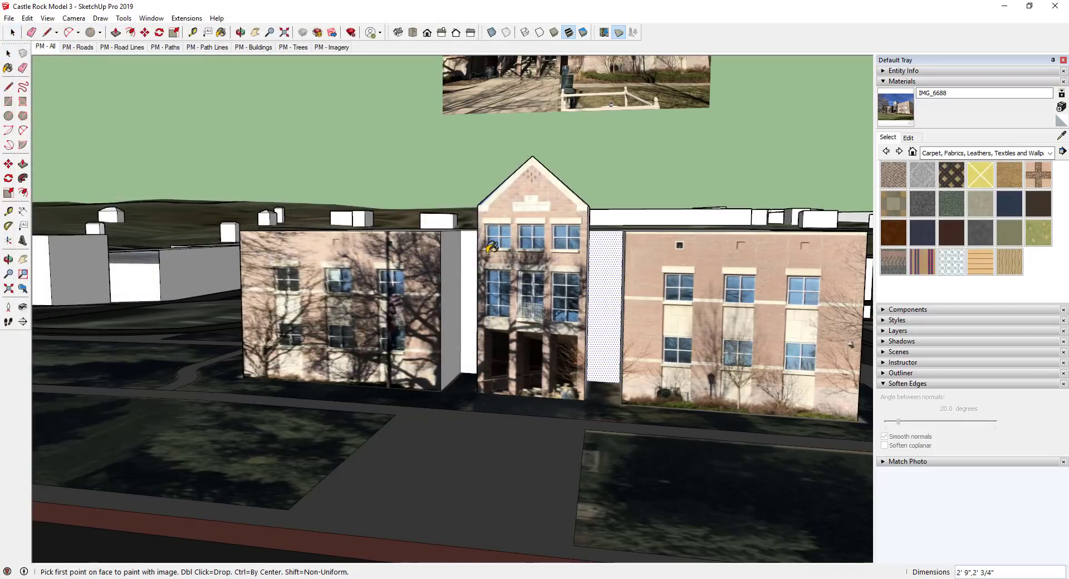
{"action": "scroll", "coordinate": [591, 369], "scroll_direction": "up", "scroll_amount": 6}
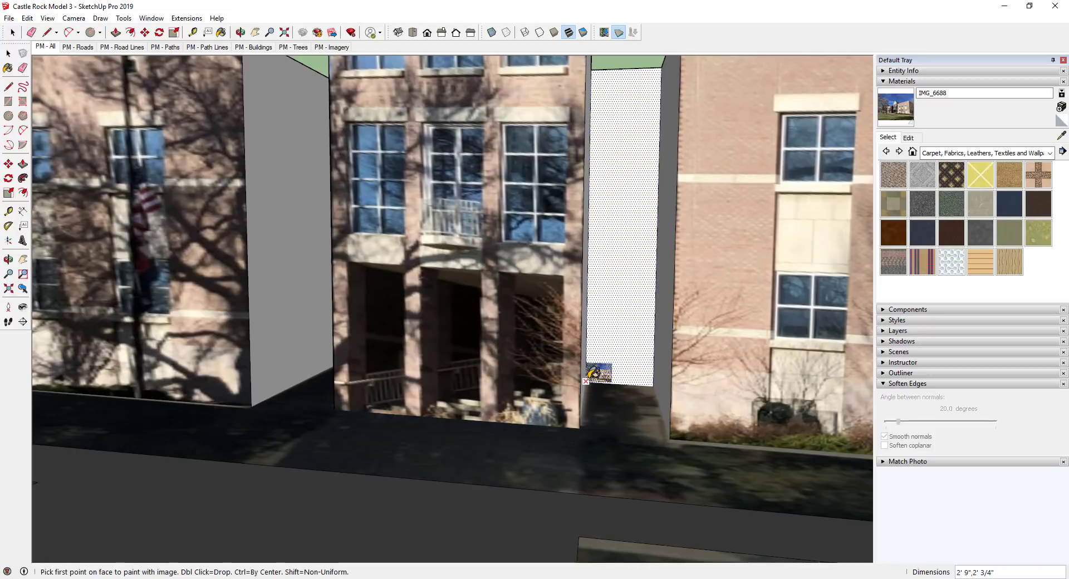
{"action": "left_click", "coordinate": [586, 381]}
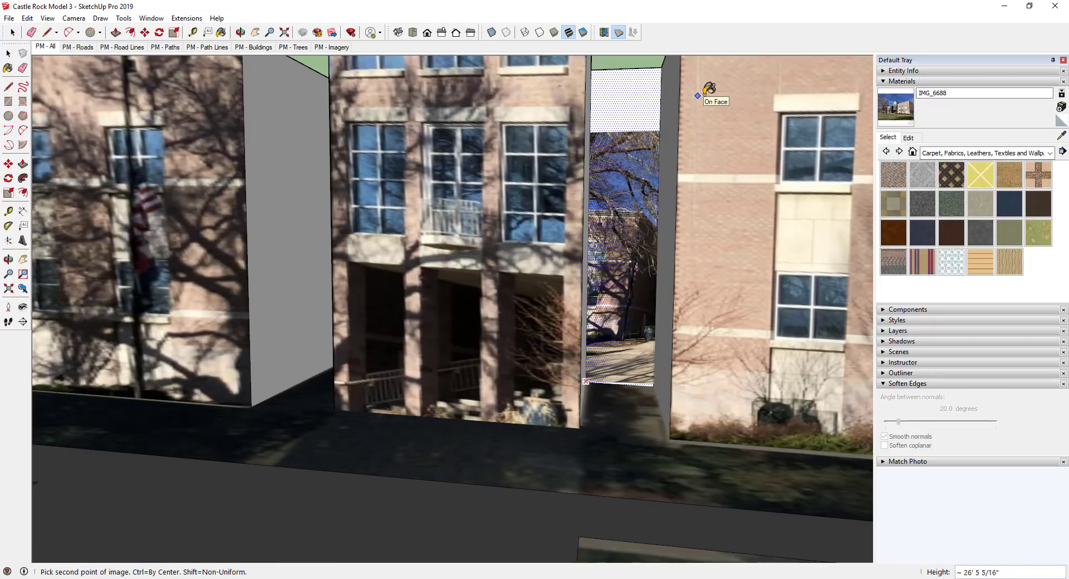
{"action": "left_click", "coordinate": [726, 87]}
{"action": "scroll", "coordinate": [578, 221], "scroll_direction": "down", "scroll_amount": 2}
{"action": "scroll", "coordinate": [669, 216], "scroll_direction": "up", "scroll_amount": 3}
Start positioning the recessed wall's texture and place two pins on the wall's tower-side top and base corners in the photo.
{"action": "right_click", "coordinate": [588, 216]}
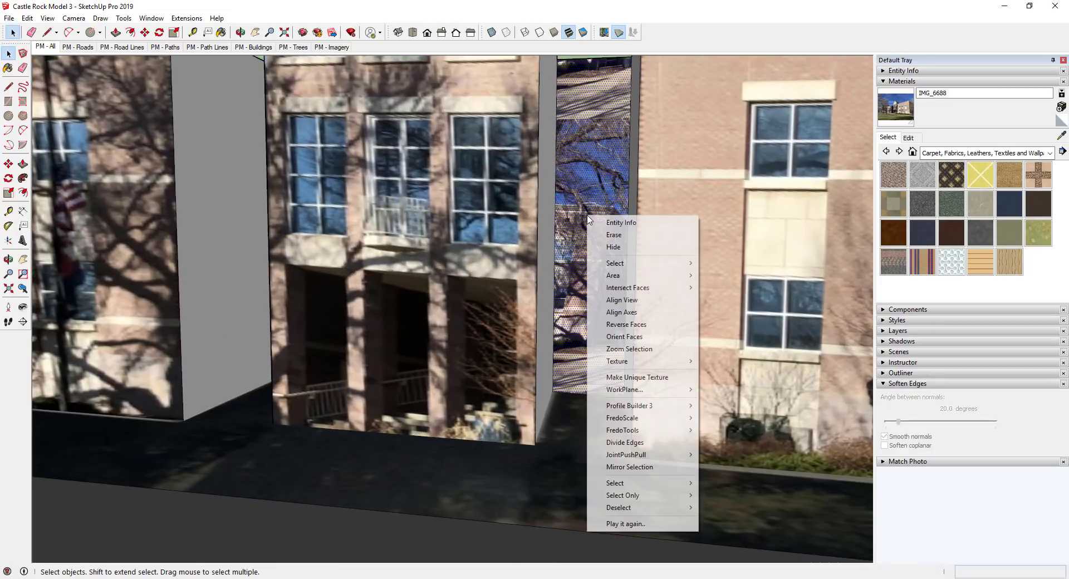
{"action": "mouse_move", "coordinate": [657, 363]}
{"action": "left_click", "coordinate": [733, 363]}
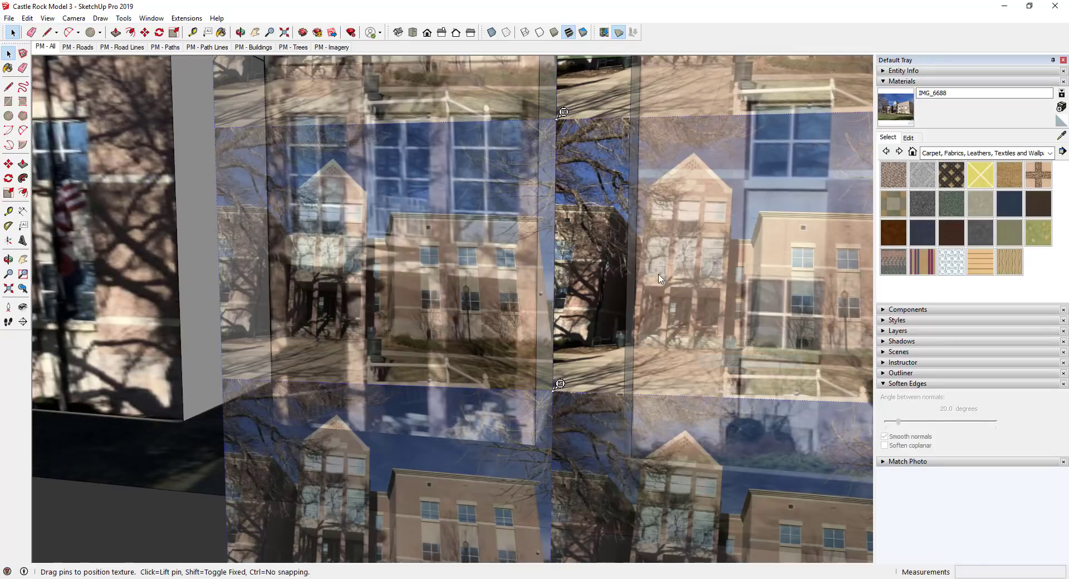
{"action": "left_click", "coordinate": [563, 112]}
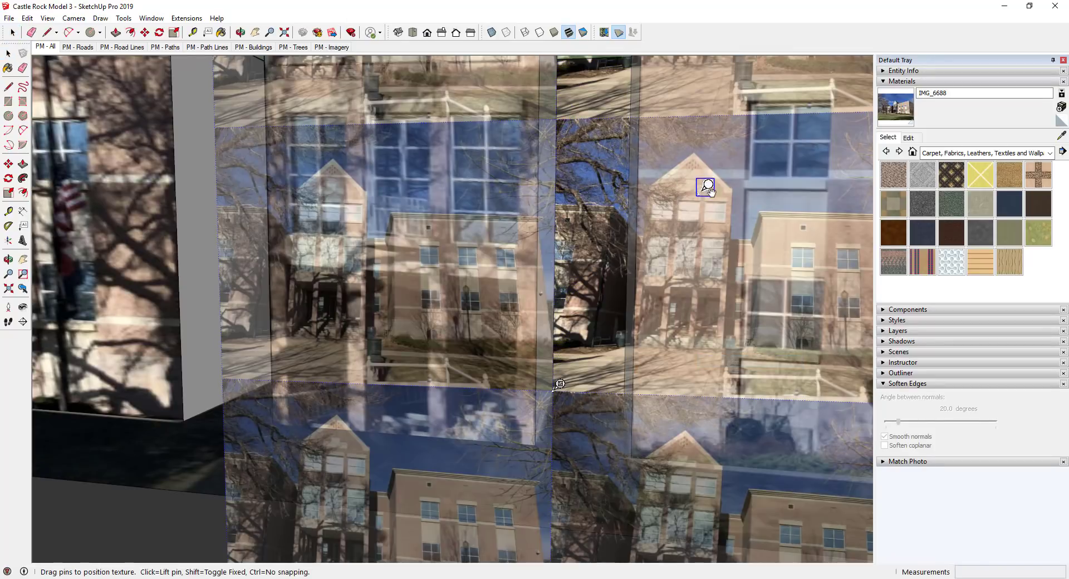
{"action": "left_click", "coordinate": [735, 235]}
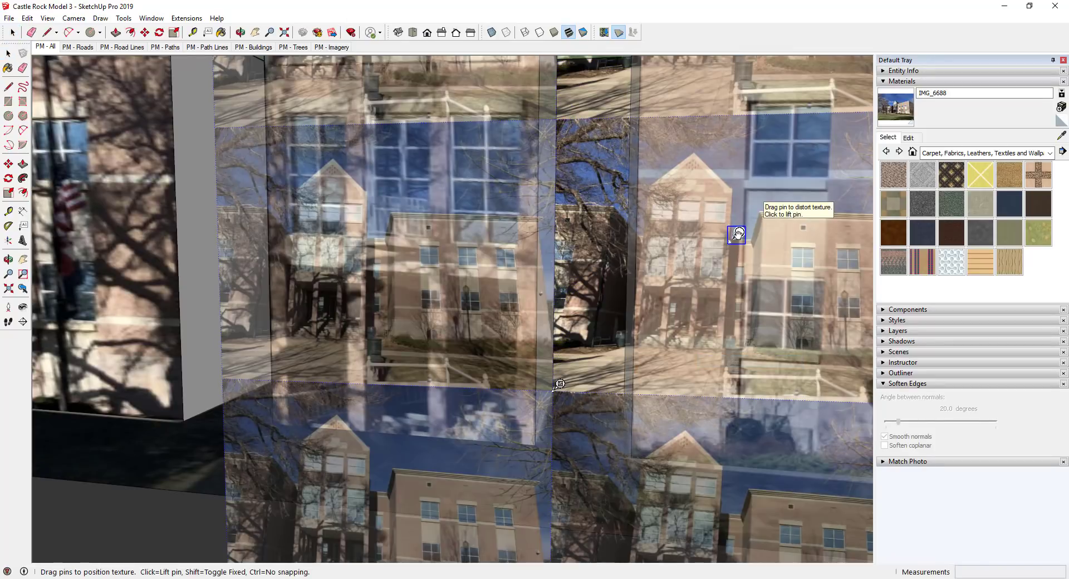
{"action": "left_click", "coordinate": [557, 387]}
{"action": "left_click", "coordinate": [732, 339]}
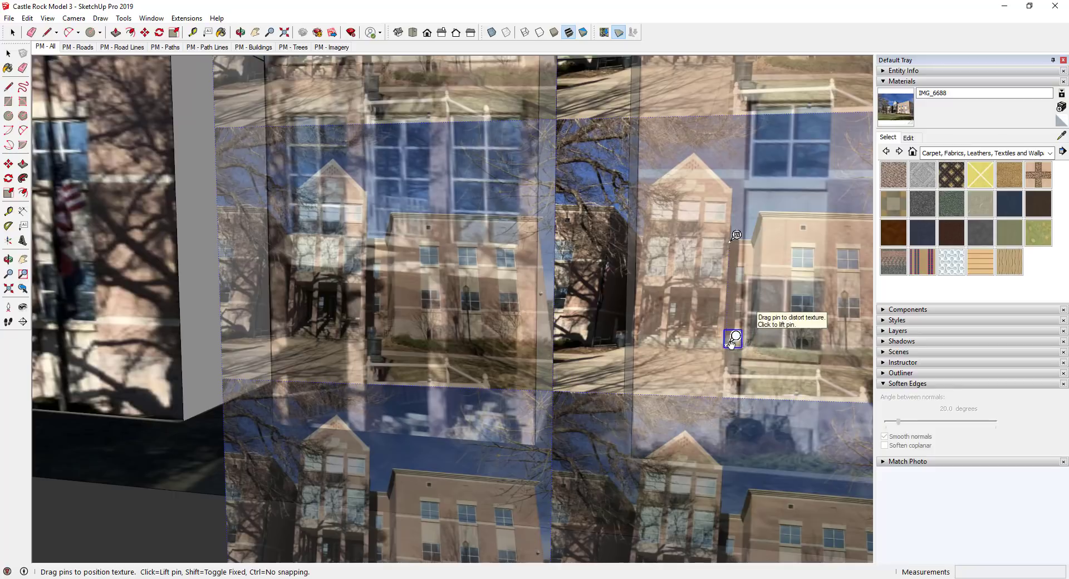
Place the remaining two texture pins on the recessed wall's wing-side base and top corners in the photo.
{"action": "scroll", "coordinate": [635, 317], "scroll_direction": "down", "scroll_amount": 4}
{"action": "scroll", "coordinate": [821, 321], "scroll_direction": "up", "scroll_amount": 1}
{"action": "left_click", "coordinate": [841, 378]}
{"action": "scroll", "coordinate": [697, 333], "scroll_direction": "up", "scroll_amount": 2}
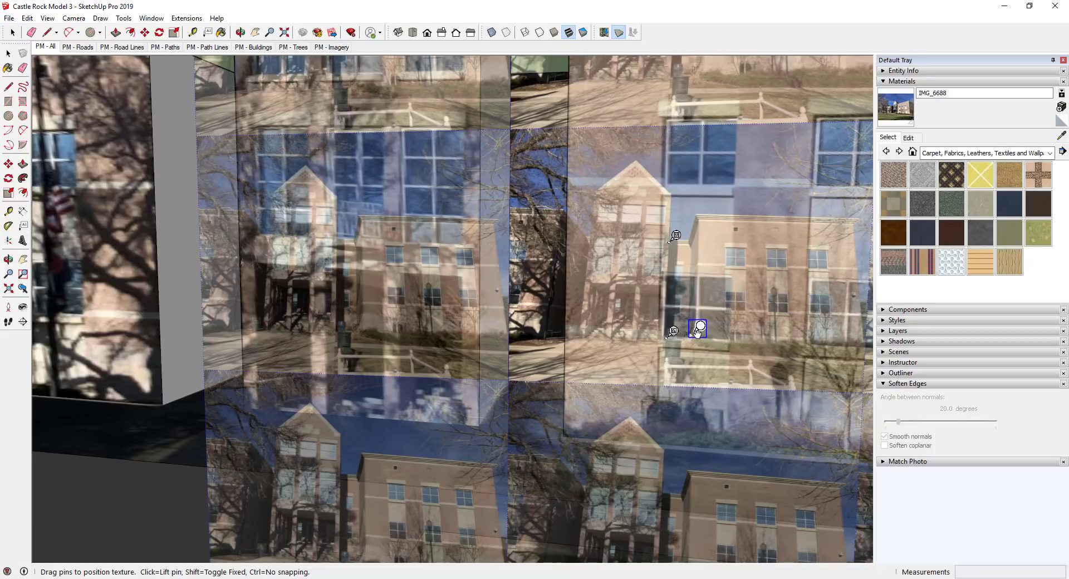
{"action": "left_click", "coordinate": [697, 331]}
{"action": "scroll", "coordinate": [697, 331], "scroll_direction": "down", "scroll_amount": 1}
{"action": "left_click", "coordinate": [828, 158]}
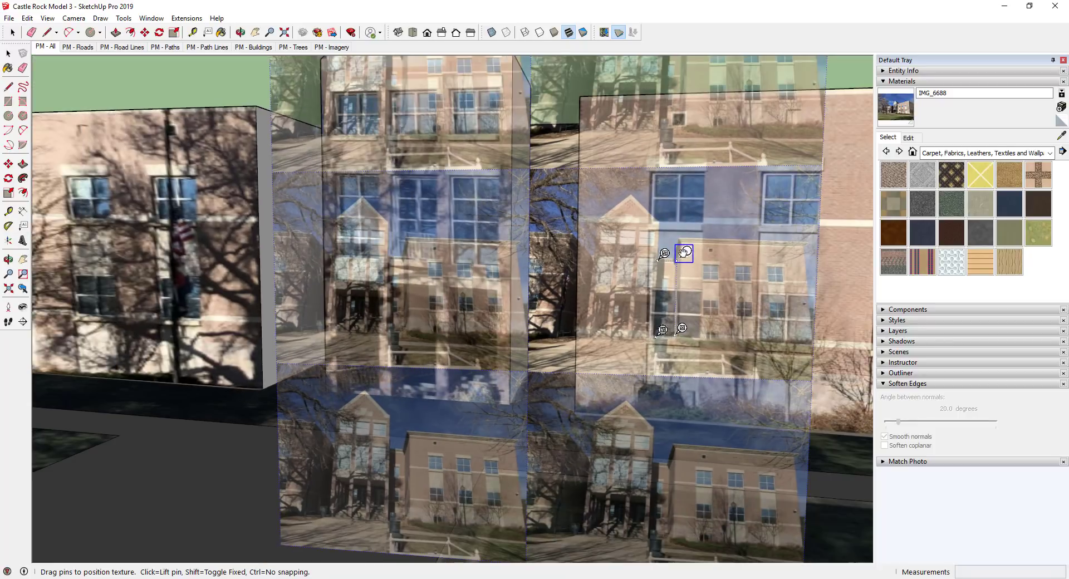
{"action": "left_click", "coordinate": [684, 254]}
{"action": "scroll", "coordinate": [638, 262], "scroll_direction": "down", "scroll_amount": 1}
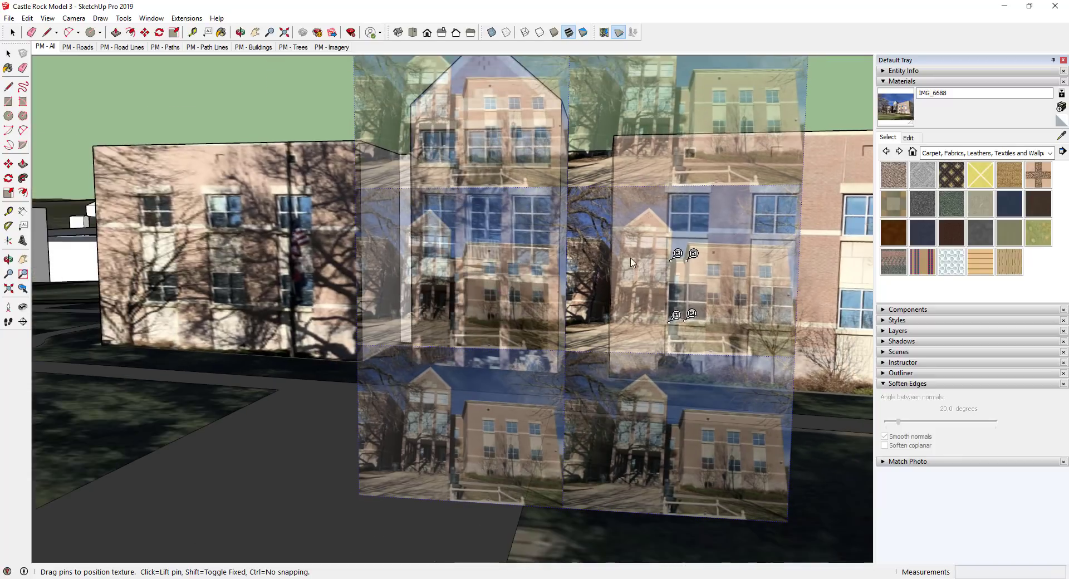
Distort the photo by pulling its four pins to the matching corners of the recessed wall face.
{"action": "left_click", "coordinate": [678, 254]}
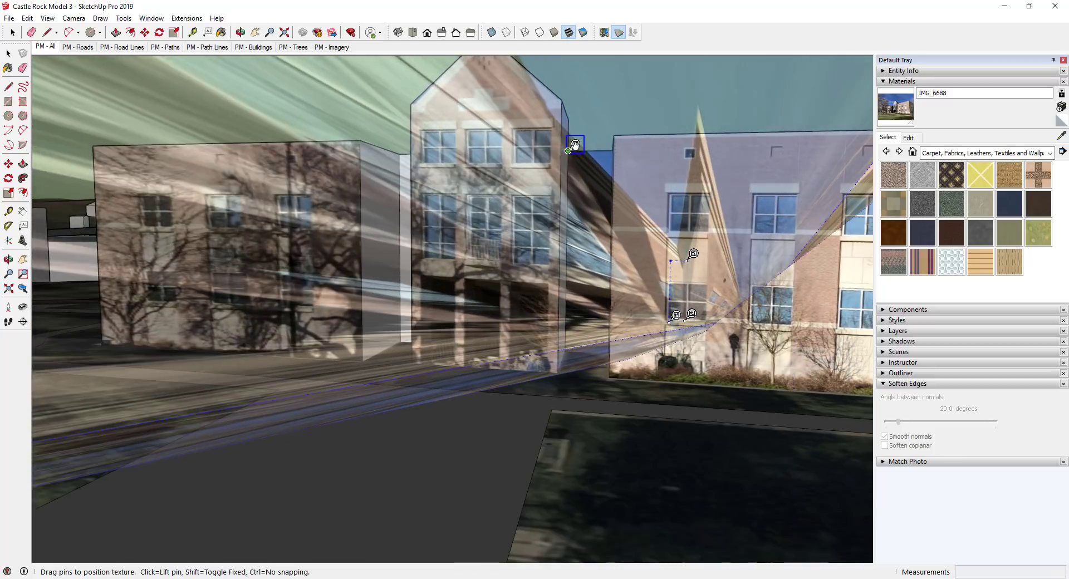
{"action": "left_click", "coordinate": [675, 315]}
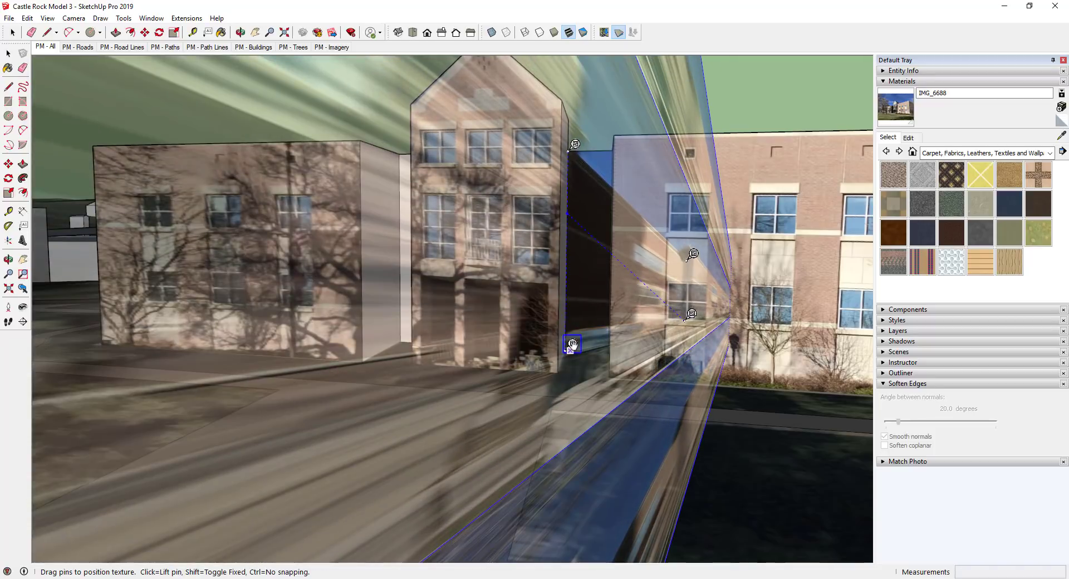
{"action": "middle_click_drag", "start_coordinate": [692, 313], "coordinate": [734, 335]}
{"action": "left_click_drag", "start_coordinate": [696, 311], "coordinate": [622, 344]}
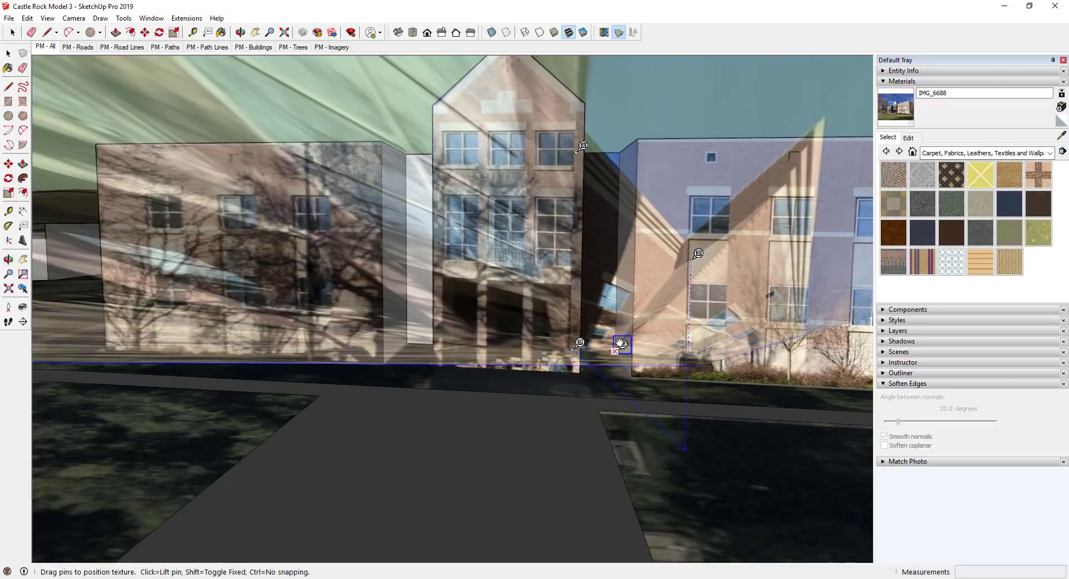
{"action": "left_click_drag", "start_coordinate": [697, 254], "coordinate": [626, 145]}
{"action": "scroll", "coordinate": [652, 315], "scroll_direction": "up", "scroll_amount": 5}
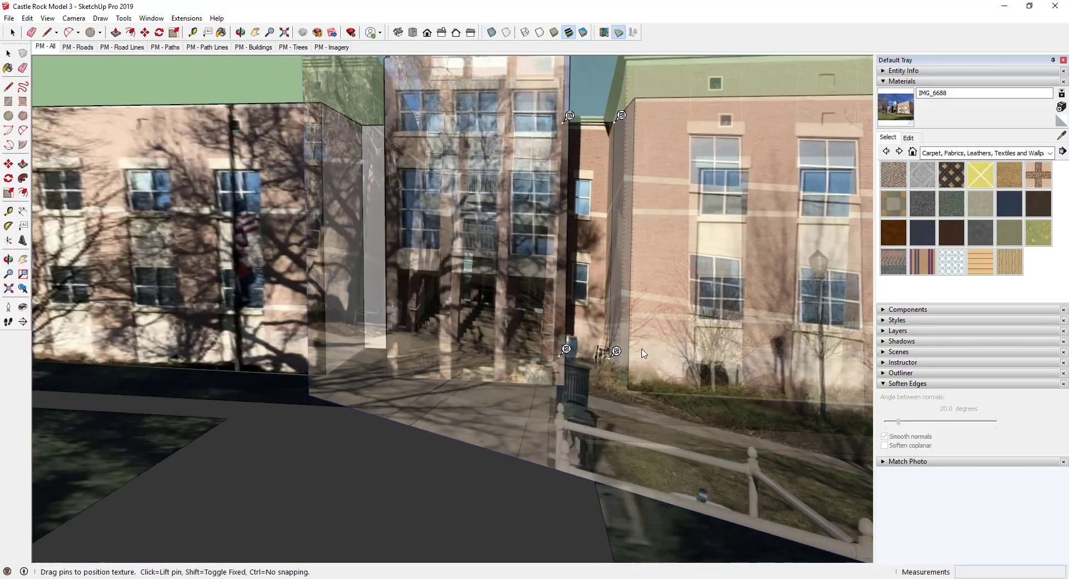
Fine-tune the tower-side base pin to level the photo on the recessed wall, and finish positioning.
{"action": "middle_click_drag", "start_coordinate": [652, 315], "coordinate": [576, 356]}
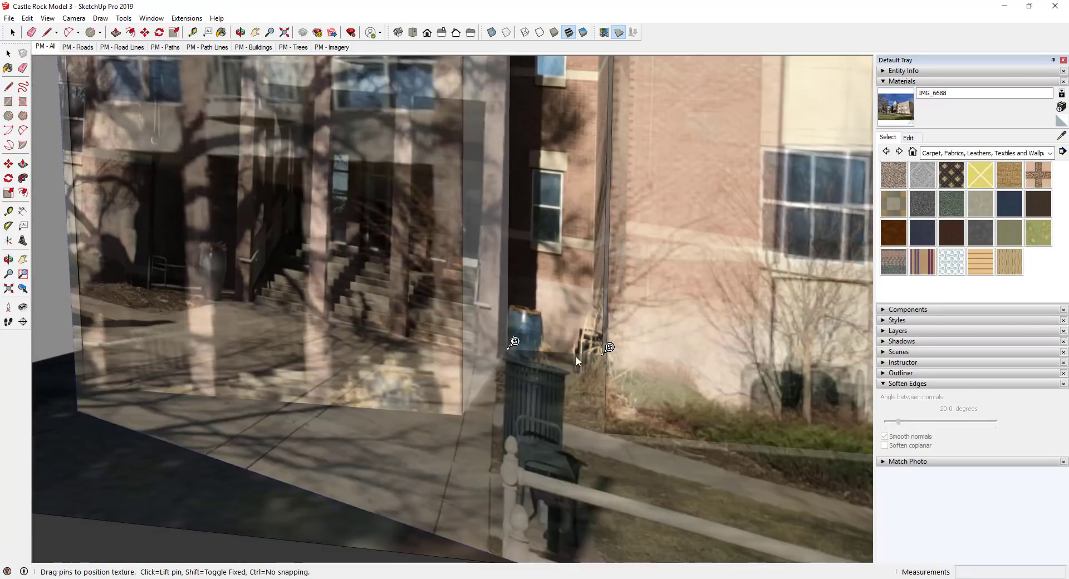
{"action": "scroll", "coordinate": [576, 355], "scroll_direction": "down", "scroll_amount": 3}
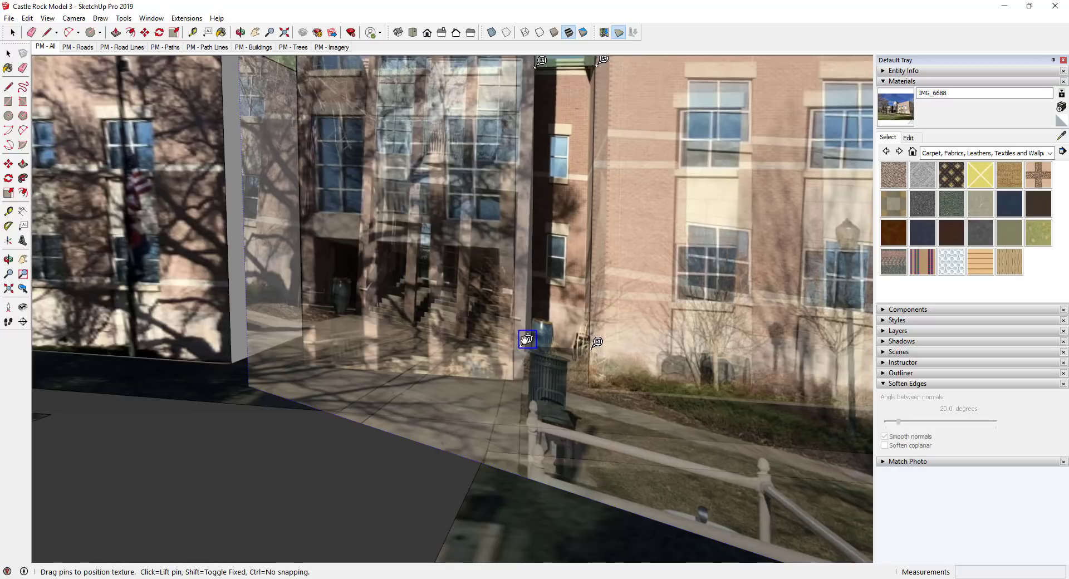
{"action": "mouse_move", "coordinate": [523, 345]}
{"action": "left_mouse_down"}
{"action": "mouse_move", "coordinate": [535, 342]}
{"action": "mouse_move", "coordinate": [529, 351]}
{"action": "left_mouse_up"}
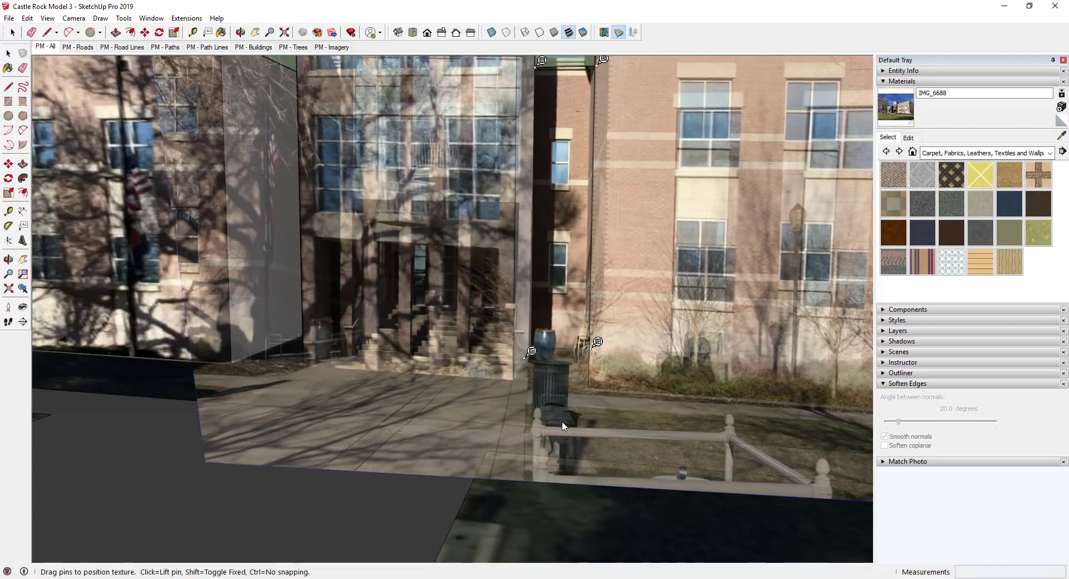
{"action": "key", "text": "Return"}
{"action": "scroll", "coordinate": [572, 406], "scroll_direction": "down", "scroll_amount": 5}
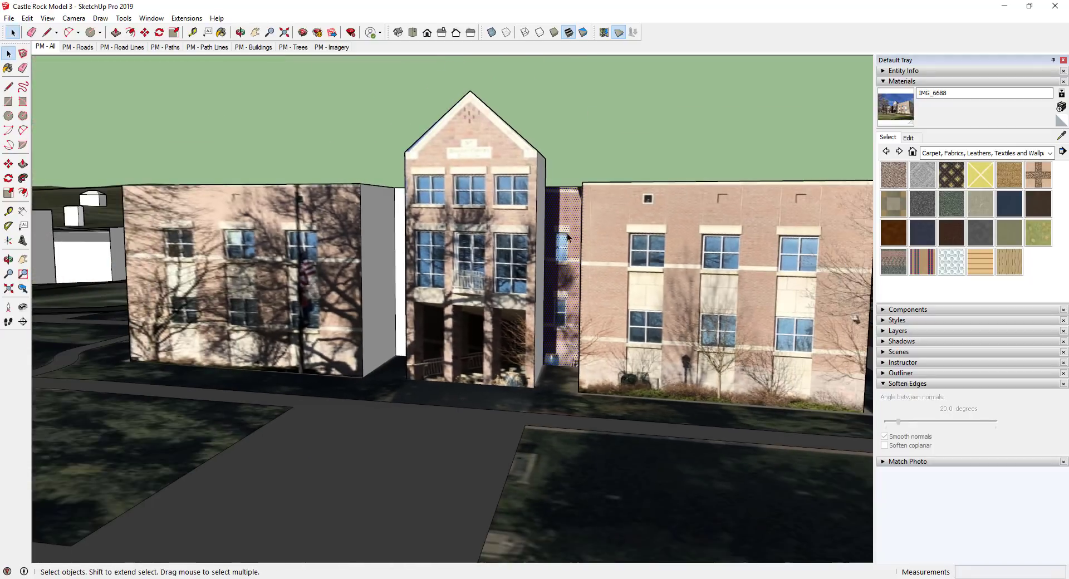
Reopen texture positioning on the recessed wall and realign the photo's upper pins with the wall's top edge.
{"action": "scroll", "coordinate": [565, 238], "scroll_direction": "up", "scroll_amount": 2}
{"action": "middle_click_drag", "start_coordinate": [563, 239], "coordinate": [571, 367]}
{"action": "scroll", "coordinate": [573, 342], "scroll_direction": "up", "scroll_amount": 3}
{"action": "right_click", "coordinate": [570, 368]}
{"action": "mouse_move", "coordinate": [616, 196]}
{"action": "left_click", "coordinate": [705, 198]}
{"action": "scroll", "coordinate": [635, 318], "scroll_direction": "down", "scroll_amount": 8}
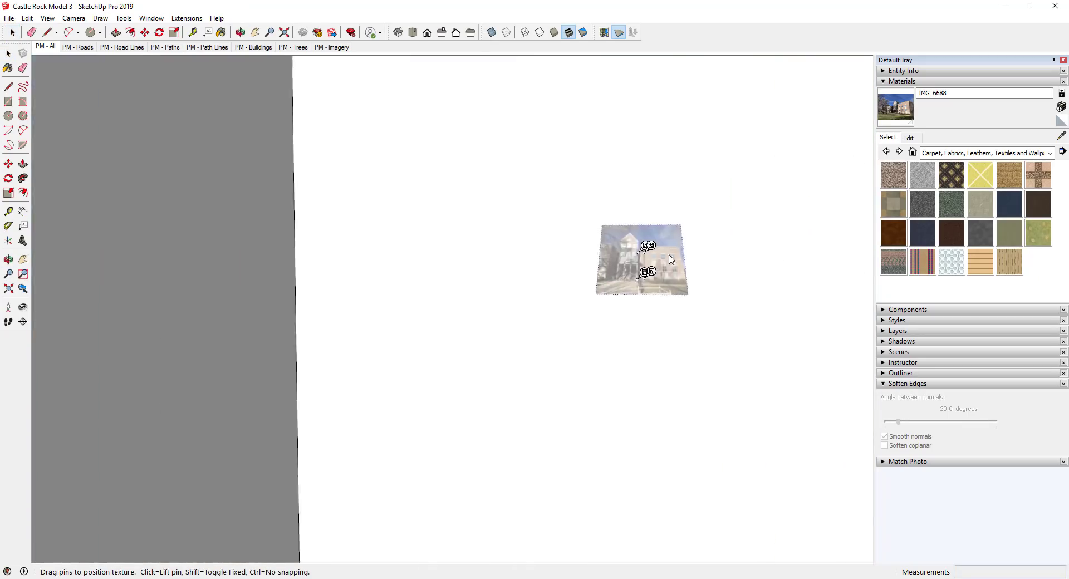
{"action": "scroll", "coordinate": [670, 259], "scroll_direction": "up", "scroll_amount": 5}
{"action": "middle_click_drag", "start_coordinate": [670, 258], "coordinate": [618, 262]}
{"action": "scroll", "coordinate": [601, 289], "scroll_direction": "down", "scroll_amount": 4}
{"action": "scroll", "coordinate": [580, 319], "scroll_direction": "up", "scroll_amount": 5}
{"action": "left_click_drag", "start_coordinate": [632, 279], "coordinate": [647, 272]}
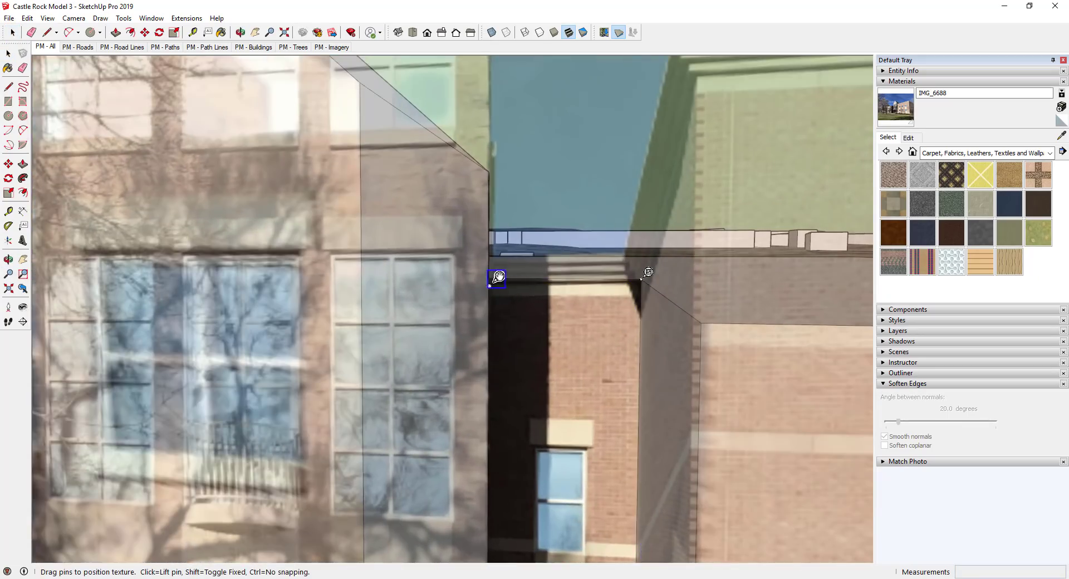
Shift the wing-side base pin to straighten the photo along the recessed wall, and finish positioning.
{"action": "scroll", "coordinate": [498, 276], "scroll_direction": "down", "scroll_amount": 5}
{"action": "scroll", "coordinate": [599, 338], "scroll_direction": "up", "scroll_amount": 5}
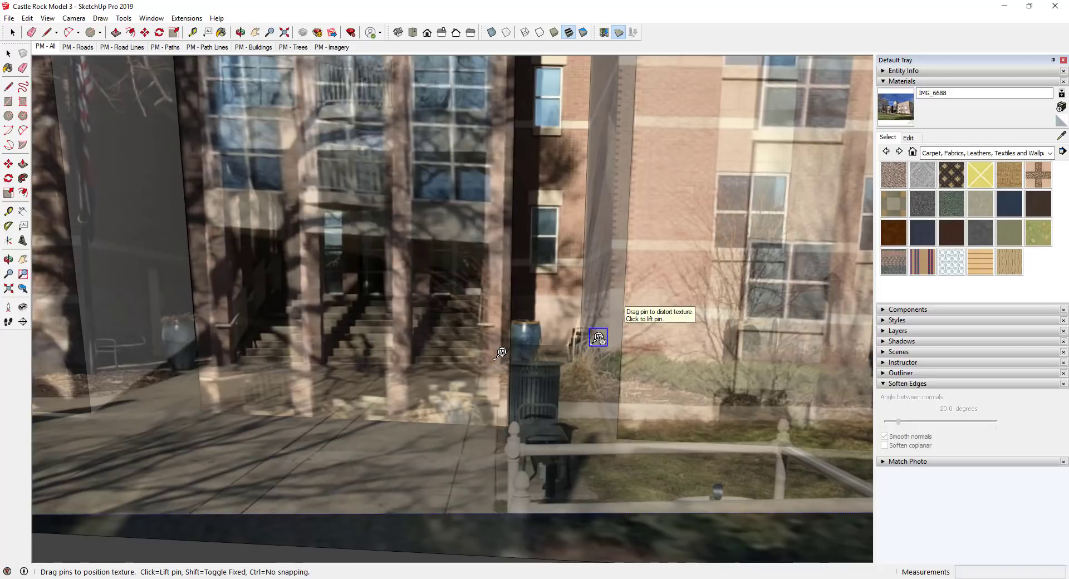
{"action": "left_click_drag", "start_coordinate": [599, 338], "coordinate": [579, 342]}
{"action": "scroll", "coordinate": [579, 343], "scroll_direction": "down", "scroll_amount": 3}
{"action": "left_click", "coordinate": [577, 360]}
{"action": "scroll", "coordinate": [557, 345], "scroll_direction": "down", "scroll_amount": 2}
Sample the IMG_6680 photo from the textured recessed wall, paint it onto the recessed wall across the tower, and open its texture positioning.
{"action": "left_click", "coordinate": [1061, 135]}
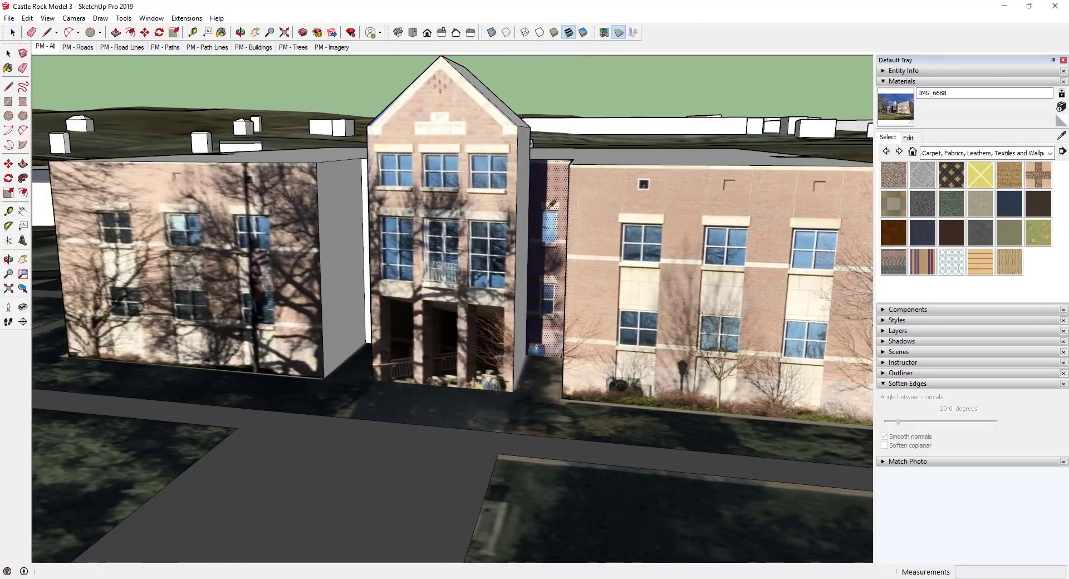
{"action": "scroll", "coordinate": [551, 205], "scroll_direction": "up", "scroll_amount": 5}
{"action": "key", "text": "space"}
{"action": "right_click", "coordinate": [406, 221]}
{"action": "mouse_move", "coordinate": [437, 366]}
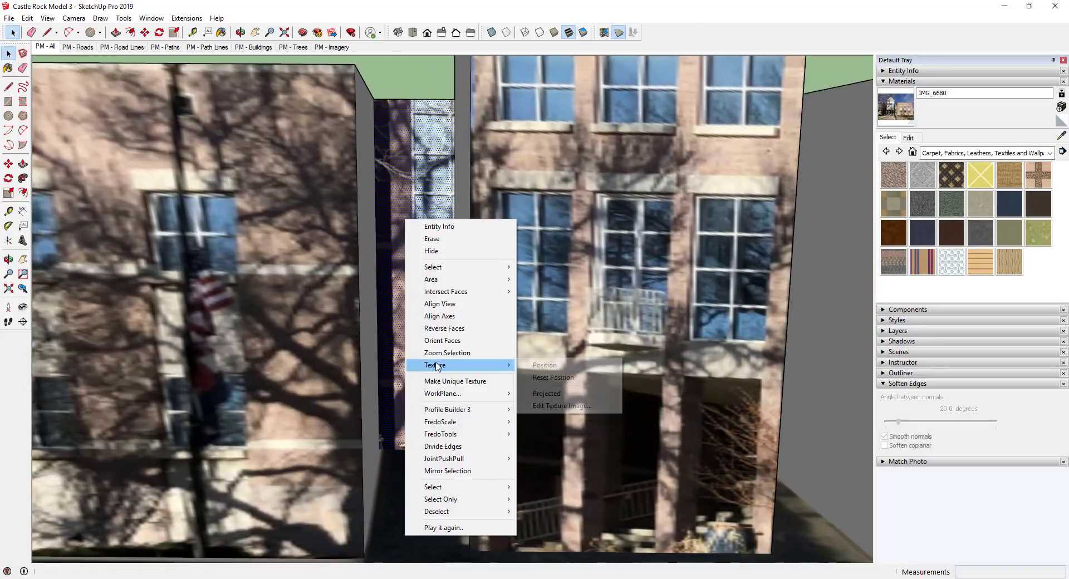
{"action": "left_click", "coordinate": [545, 365]}
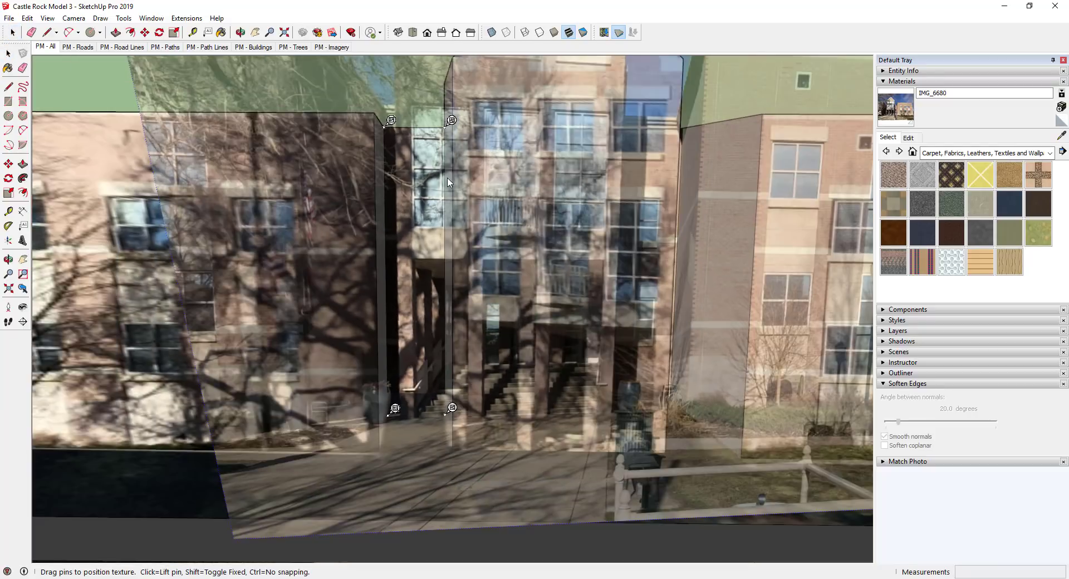
{"action": "scroll", "coordinate": [449, 182], "scroll_direction": "down", "scroll_amount": 1}
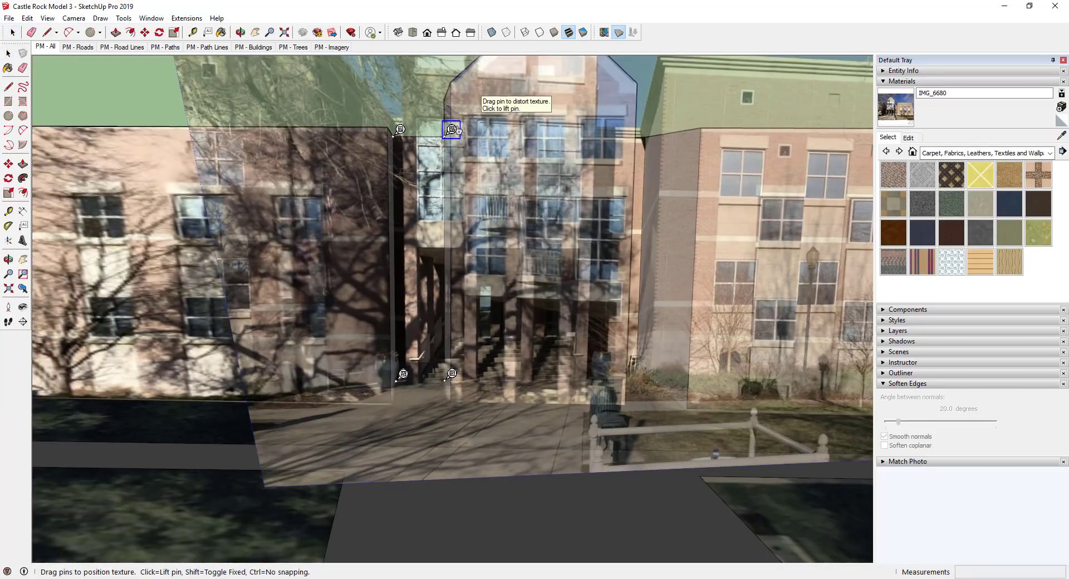
Reset the four pins on the pictured recessed wall's corners, pull them to the matching corners of the face, and finish positioning.
{"action": "left_click_drag", "start_coordinate": [458, 131], "coordinate": [655, 131]}
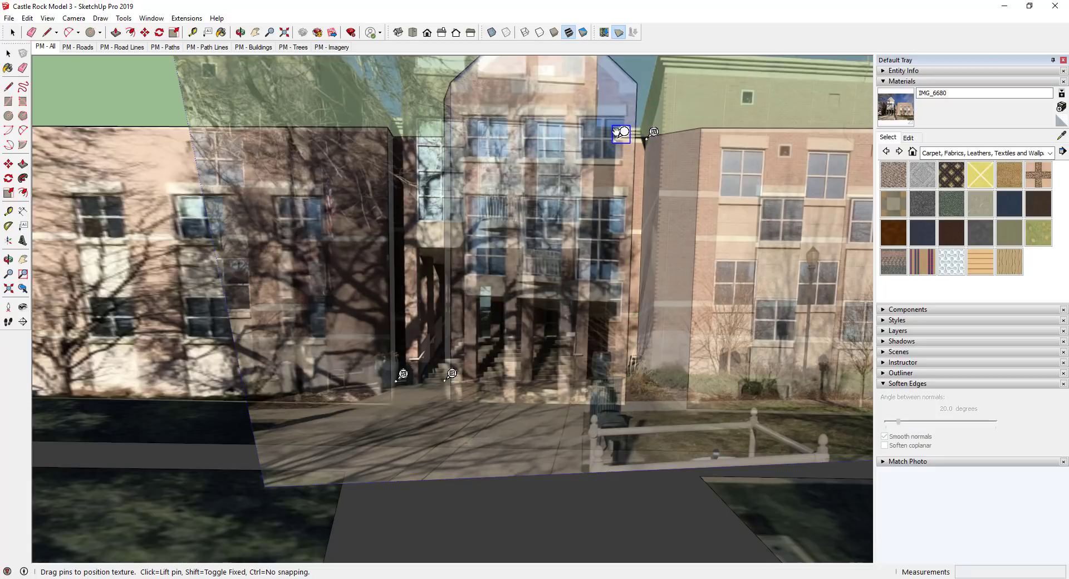
{"action": "left_click", "coordinate": [451, 373]}
{"action": "left_click_drag", "start_coordinate": [594, 369], "coordinate": [402, 354]}
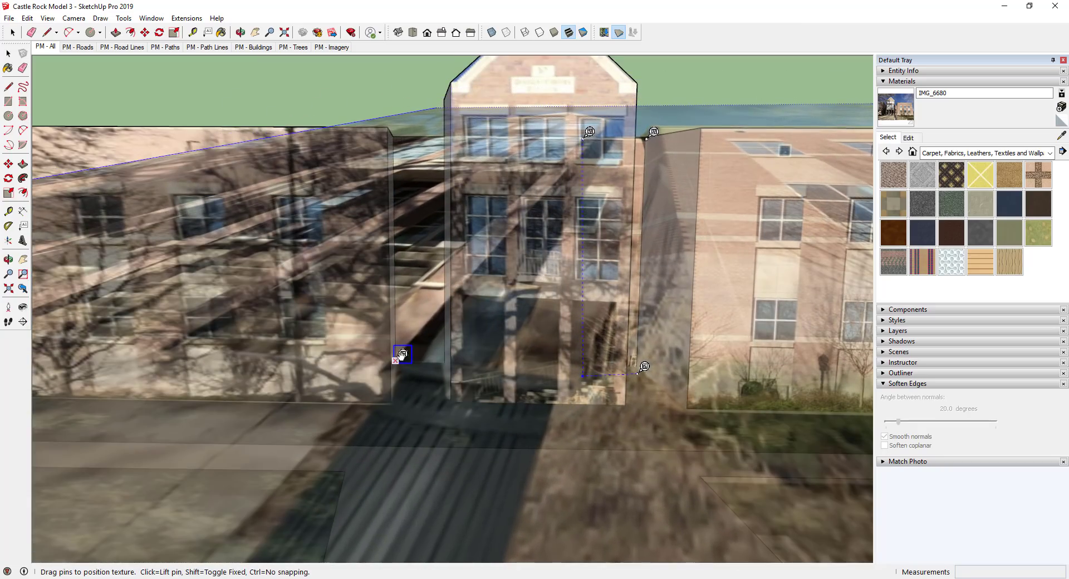
{"action": "left_click_drag", "start_coordinate": [644, 367], "coordinate": [451, 357]}
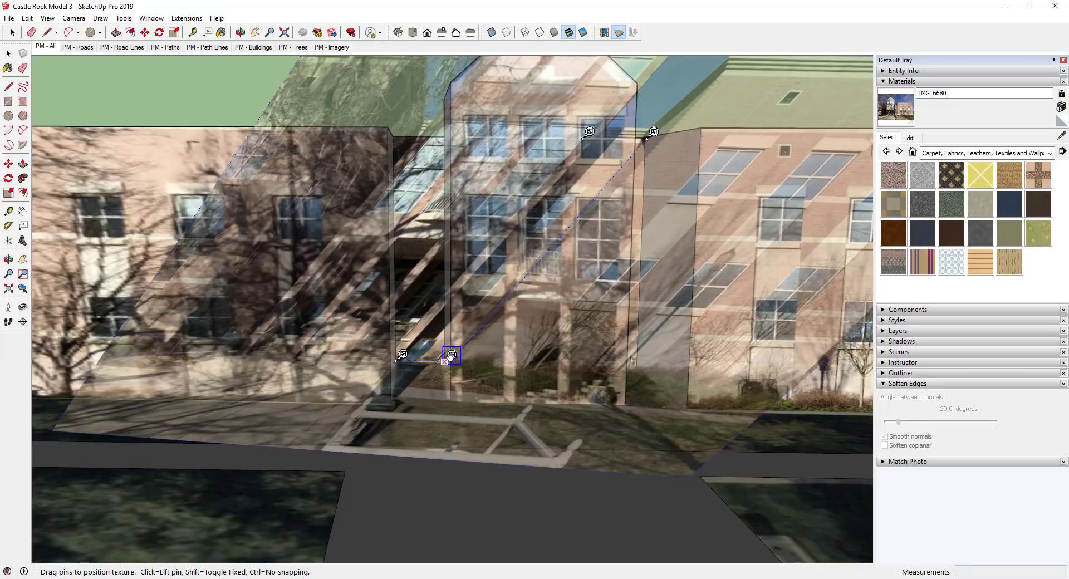
{"action": "left_click_drag", "start_coordinate": [589, 132], "coordinate": [399, 131]}
{"action": "left_click_drag", "start_coordinate": [654, 131], "coordinate": [452, 129]}
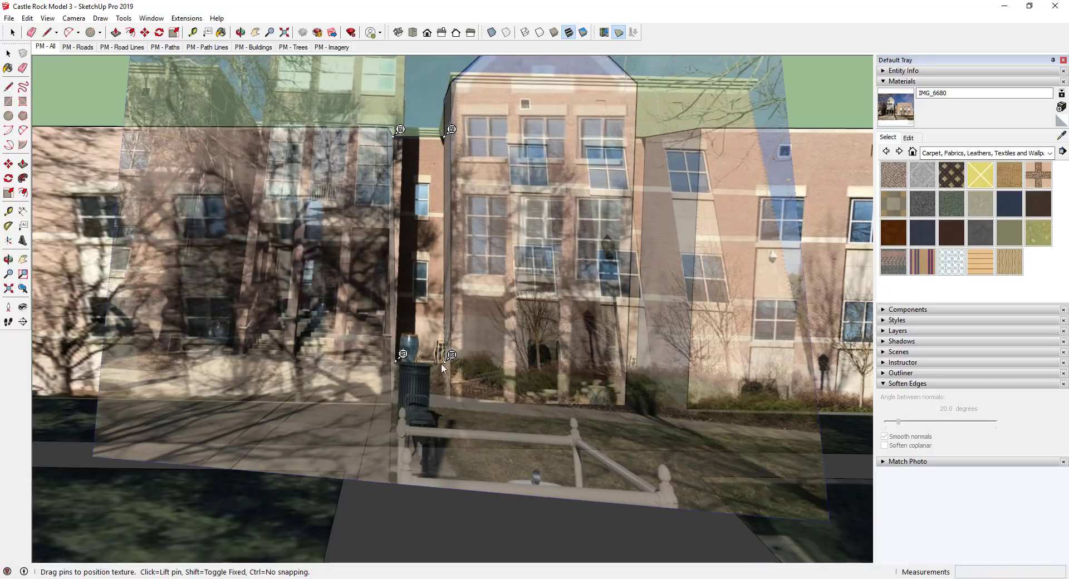
{"action": "left_click", "coordinate": [517, 342]}
Reopen texture positioning on the recessed wall beside the shaded wing, realign the photo's two upper pins with its top corners, and finish.
{"action": "scroll", "coordinate": [517, 343], "scroll_direction": "down", "scroll_amount": 2}
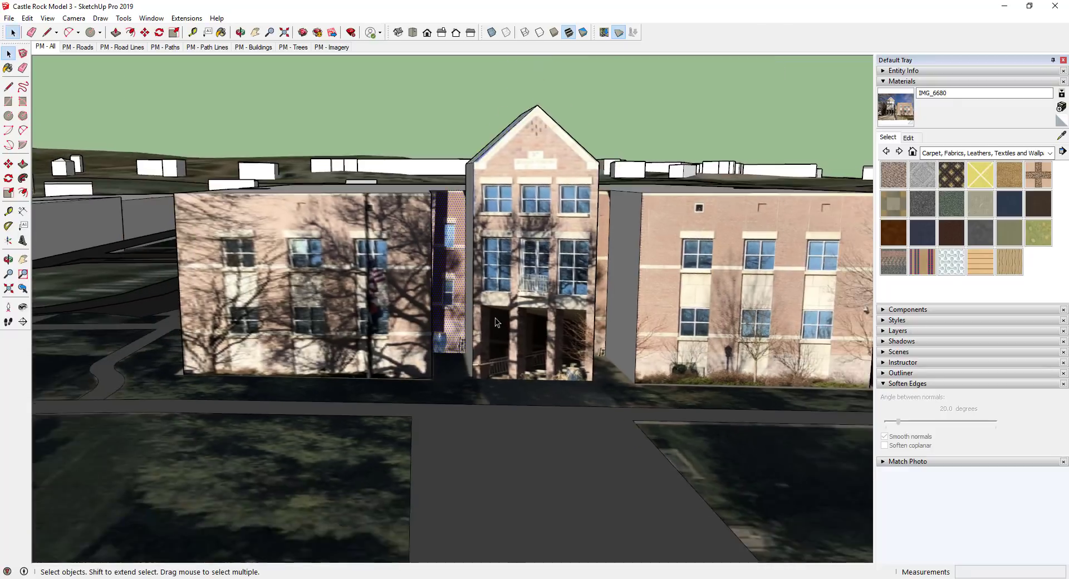
{"action": "middle_click_drag", "start_coordinate": [518, 334], "coordinate": [495, 309]}
{"action": "middle_click_drag", "start_coordinate": [660, 295], "coordinate": [630, 272]}
{"action": "scroll", "coordinate": [586, 279], "scroll_direction": "up", "scroll_amount": 2}
{"action": "scroll", "coordinate": [390, 271], "scroll_direction": "up", "scroll_amount": 2}
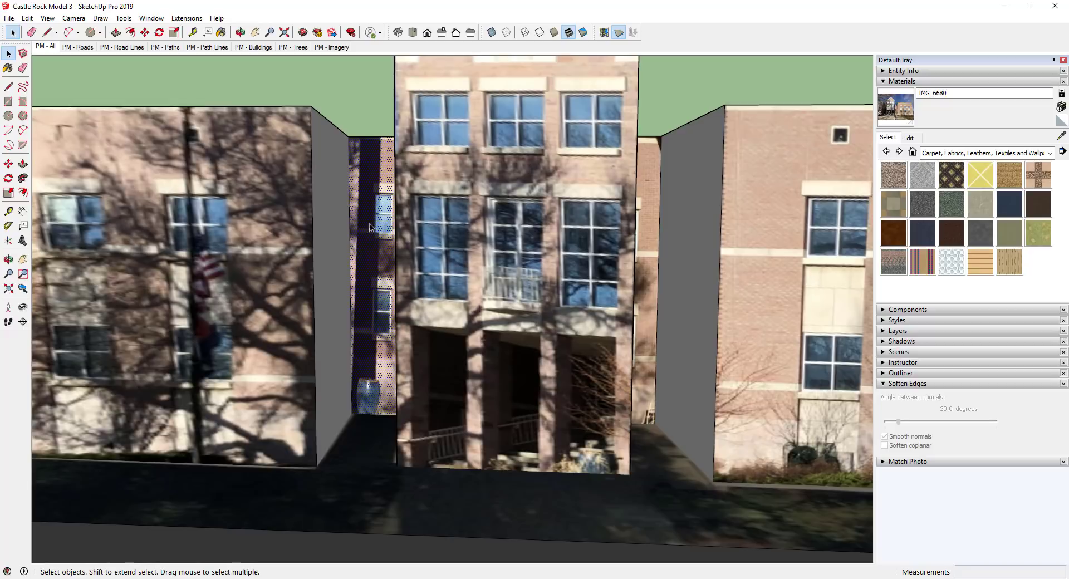
{"action": "scroll", "coordinate": [369, 223], "scroll_direction": "down", "scroll_amount": 2}
{"action": "middle_click_drag", "start_coordinate": [369, 223], "coordinate": [412, 207]}
{"action": "middle_click_drag", "start_coordinate": [418, 207], "coordinate": [384, 187]}
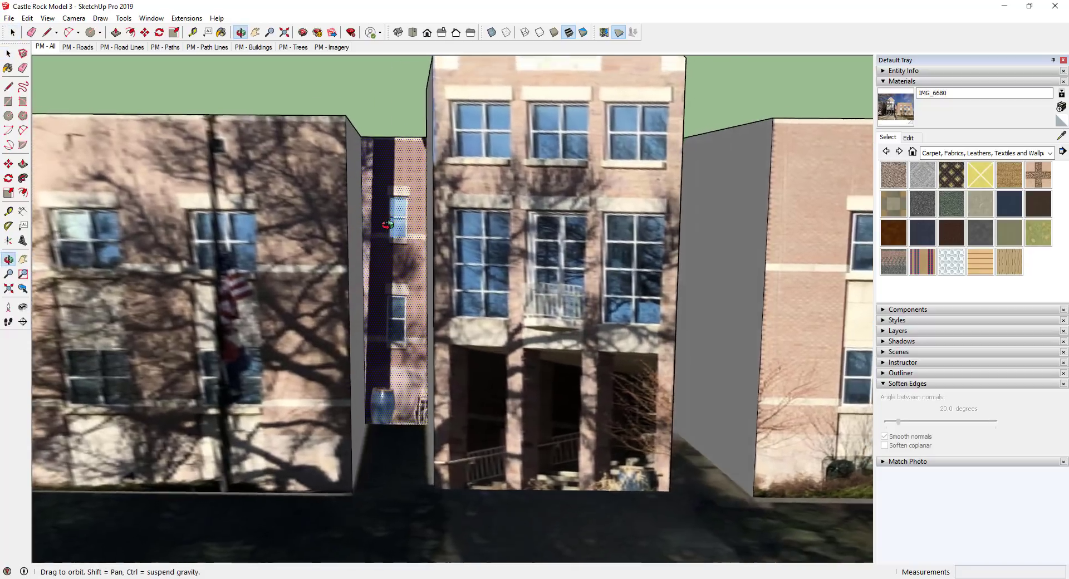
{"action": "right_click", "coordinate": [379, 183]}
{"action": "mouse_move", "coordinate": [432, 330]}
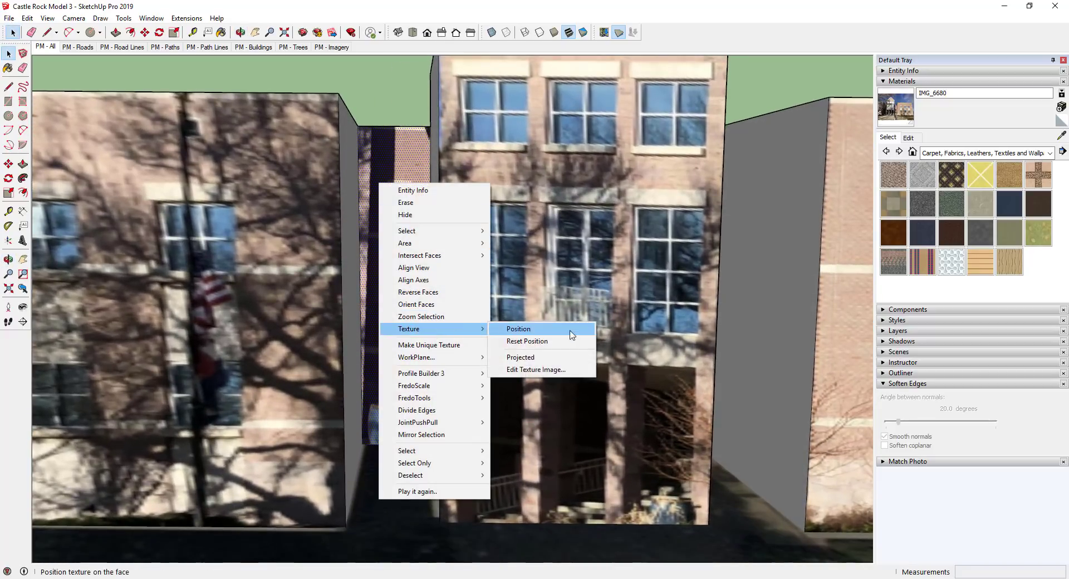
{"action": "left_click", "coordinate": [565, 328]}
{"action": "left_click", "coordinate": [363, 120]}
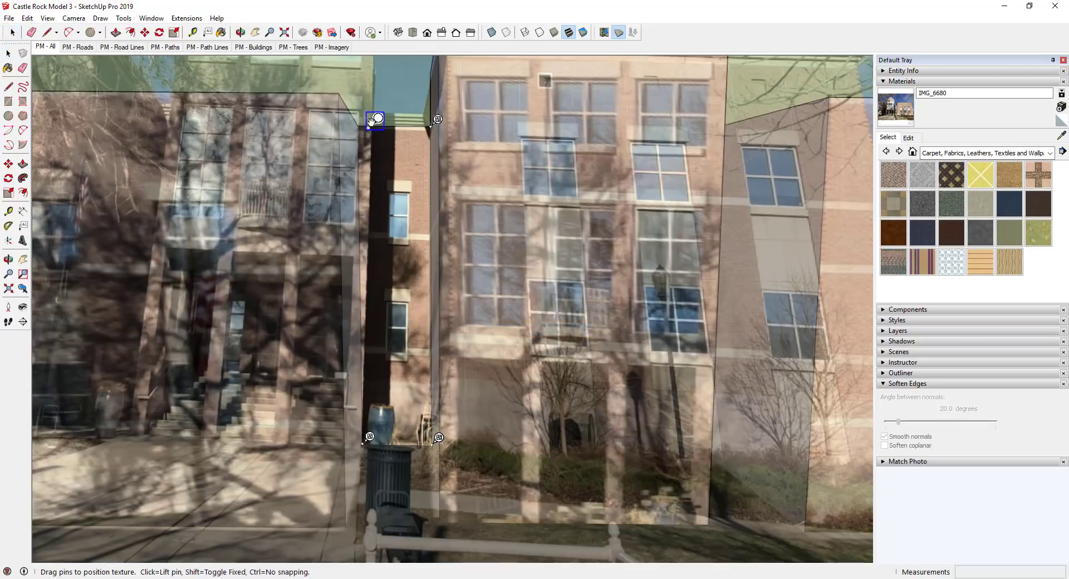
{"action": "left_click", "coordinate": [376, 120]}
{"action": "left_click_drag", "start_coordinate": [376, 120], "coordinate": [365, 118]}
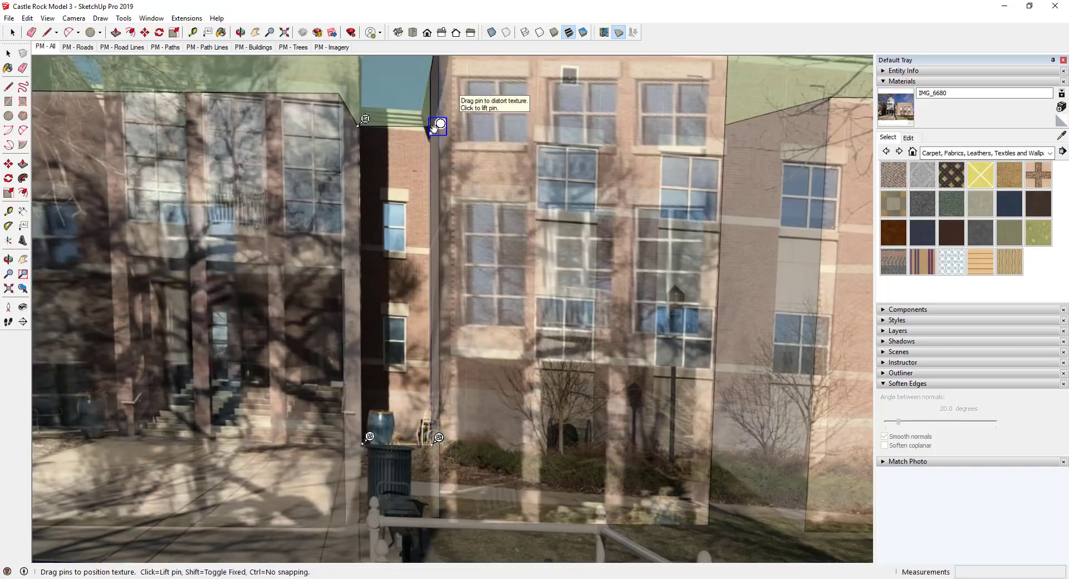
{"action": "left_click_drag", "start_coordinate": [434, 128], "coordinate": [437, 119]}
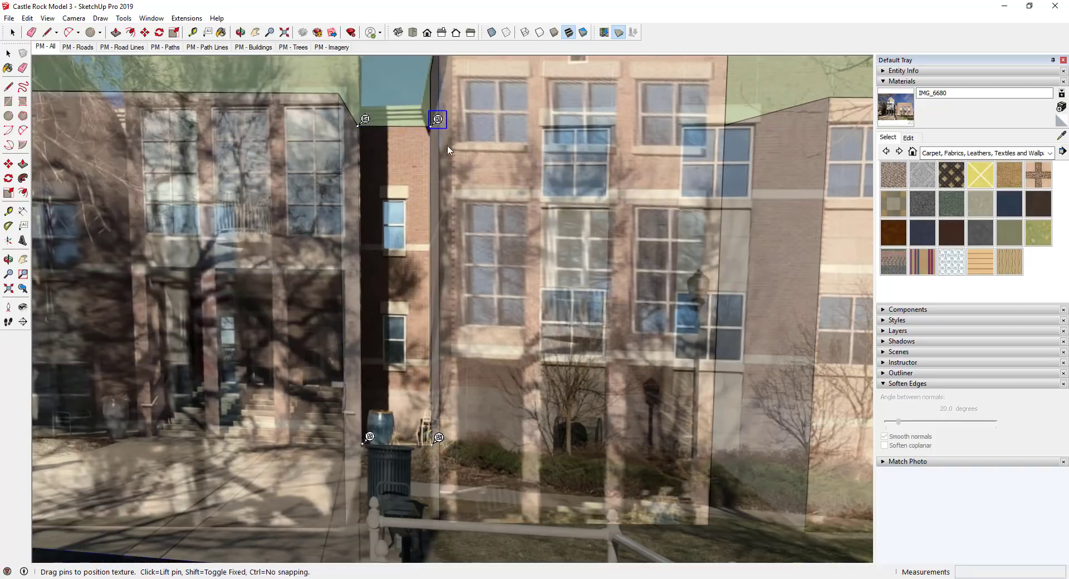
{"action": "left_click", "coordinate": [455, 189]}
Reopen positioning on the same recessed wall, fine-tune the photo's alignment along the wall base, and finish positioning.
{"action": "scroll", "coordinate": [432, 304], "scroll_direction": "down", "scroll_amount": 4}
{"action": "middle_click_drag", "start_coordinate": [432, 304], "coordinate": [518, 314]}
{"action": "scroll", "coordinate": [403, 234], "scroll_direction": "up", "scroll_amount": 4}
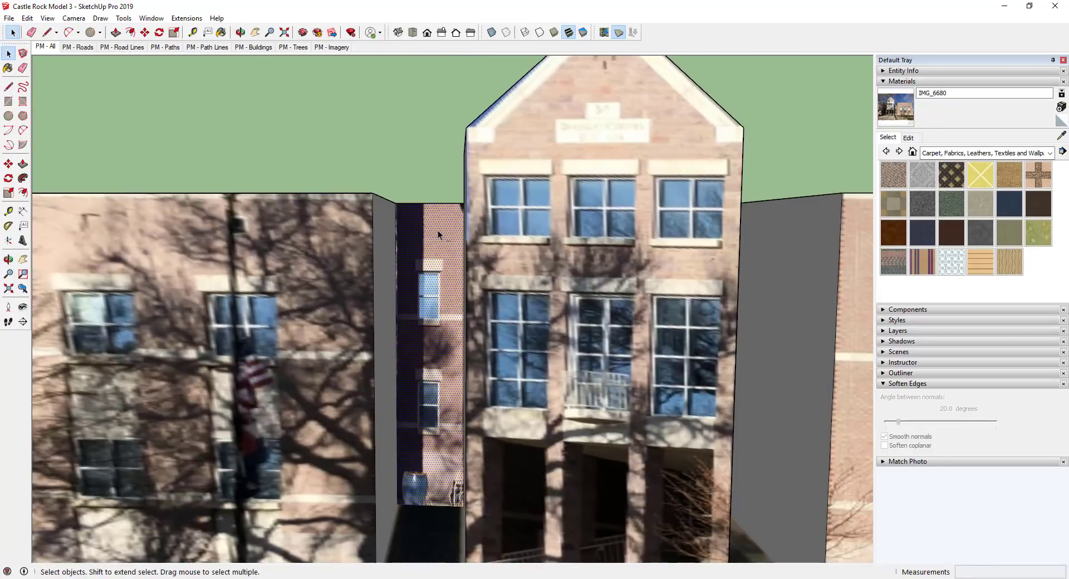
{"action": "right_click", "coordinate": [438, 230]}
{"action": "mouse_move", "coordinate": [468, 376]}
{"action": "left_click", "coordinate": [605, 378]}
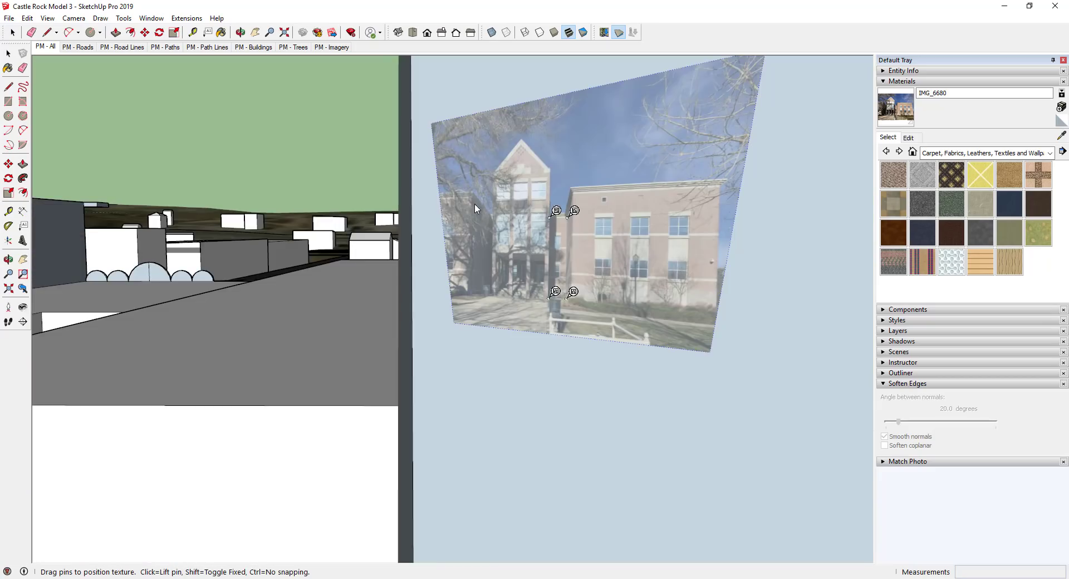
{"action": "middle_click_drag", "start_coordinate": [475, 204], "coordinate": [534, 357]}
{"action": "scroll", "coordinate": [568, 415], "scroll_direction": "up", "scroll_amount": 3}
{"action": "middle_click_drag", "start_coordinate": [567, 445], "coordinate": [567, 415]}
{"action": "left_click_drag", "start_coordinate": [567, 414], "coordinate": [570, 417]}
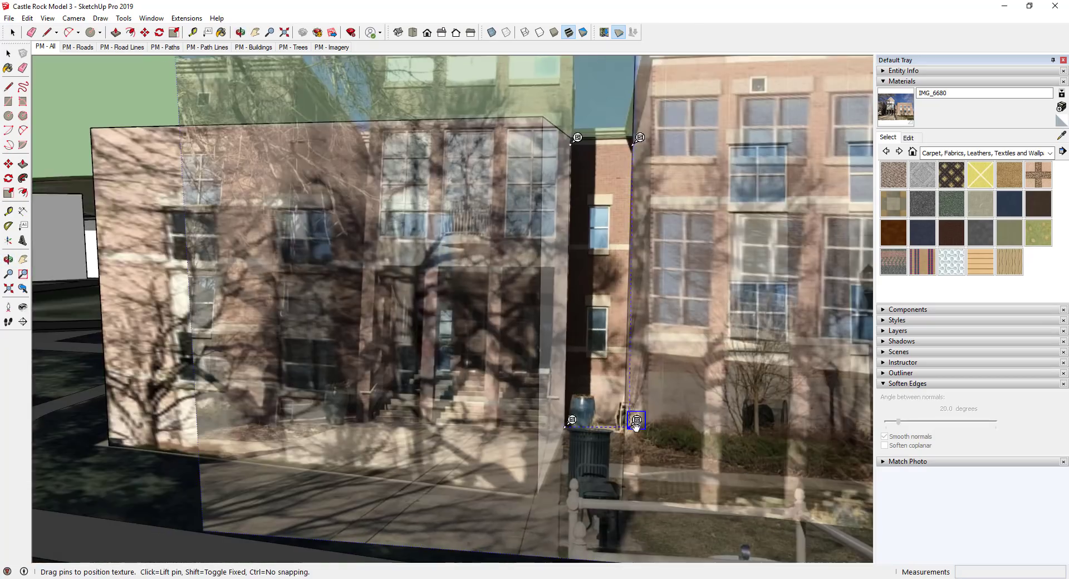
{"action": "key", "text": "Return"}
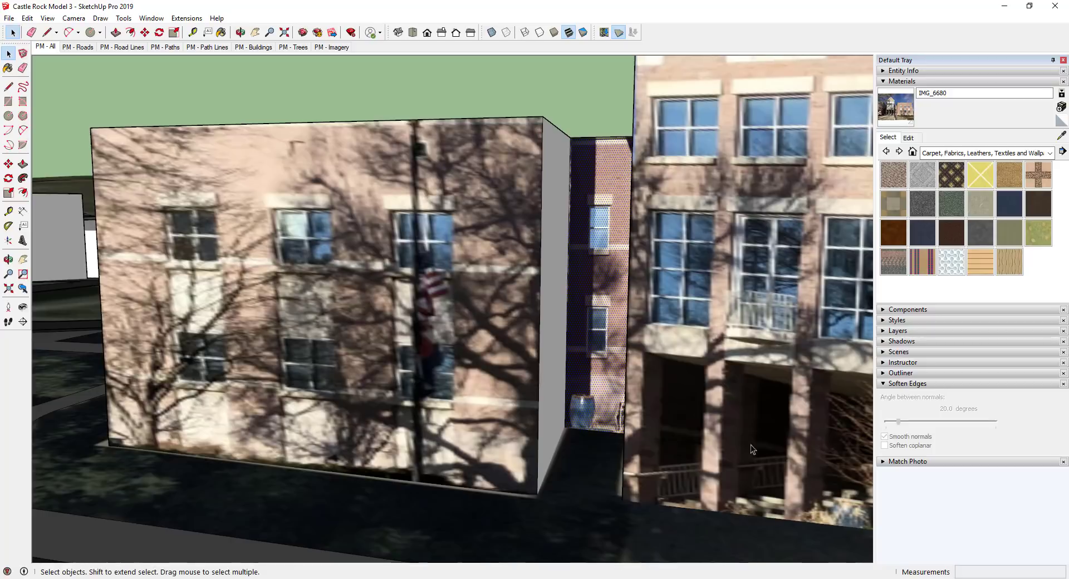
Inspect the textured wings, tower and recesses, and study the building's side walls in photo IMG_6680 in the Photos app.
{"action": "scroll", "coordinate": [573, 356], "scroll_direction": "down", "scroll_amount": 5}
{"action": "middle_click_drag", "start_coordinate": [668, 350], "coordinate": [748, 336]}
{"action": "scroll", "coordinate": [708, 330], "scroll_direction": "down", "scroll_amount": 1}
{"action": "scroll", "coordinate": [748, 336], "scroll_direction": "up", "scroll_amount": 5}
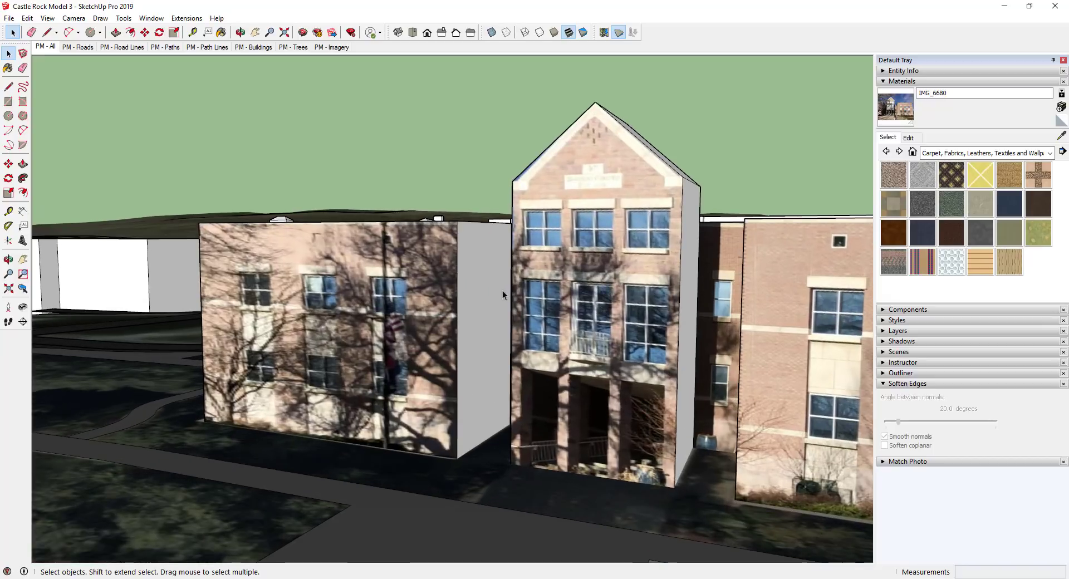
{"action": "scroll", "coordinate": [502, 290], "scroll_direction": "up", "scroll_amount": 5}
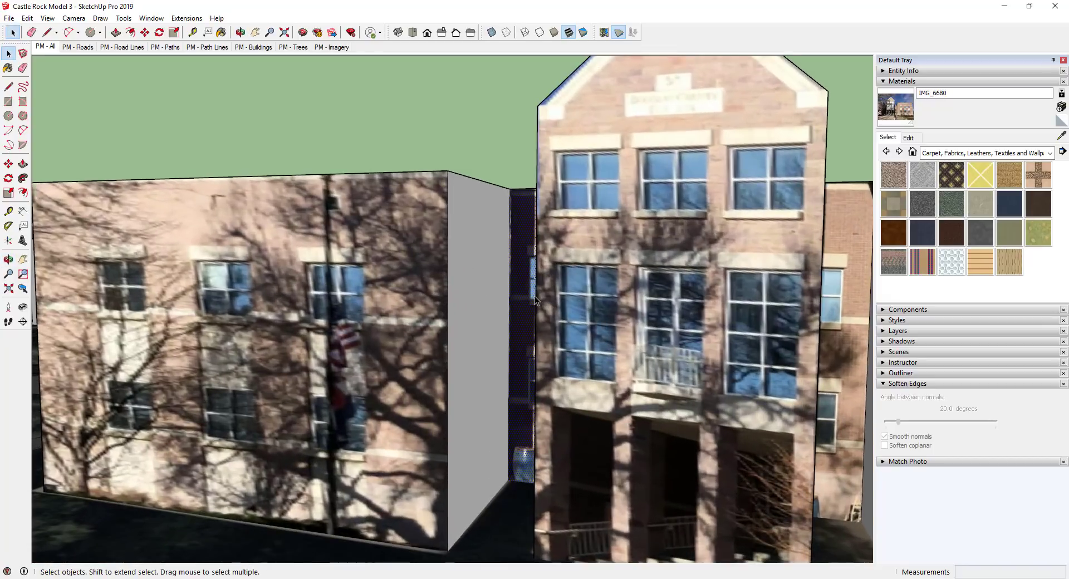
{"action": "middle_click_drag", "start_coordinate": [534, 296], "coordinate": [505, 312]}
{"action": "scroll", "coordinate": [533, 295], "scroll_direction": "down", "scroll_amount": 3}
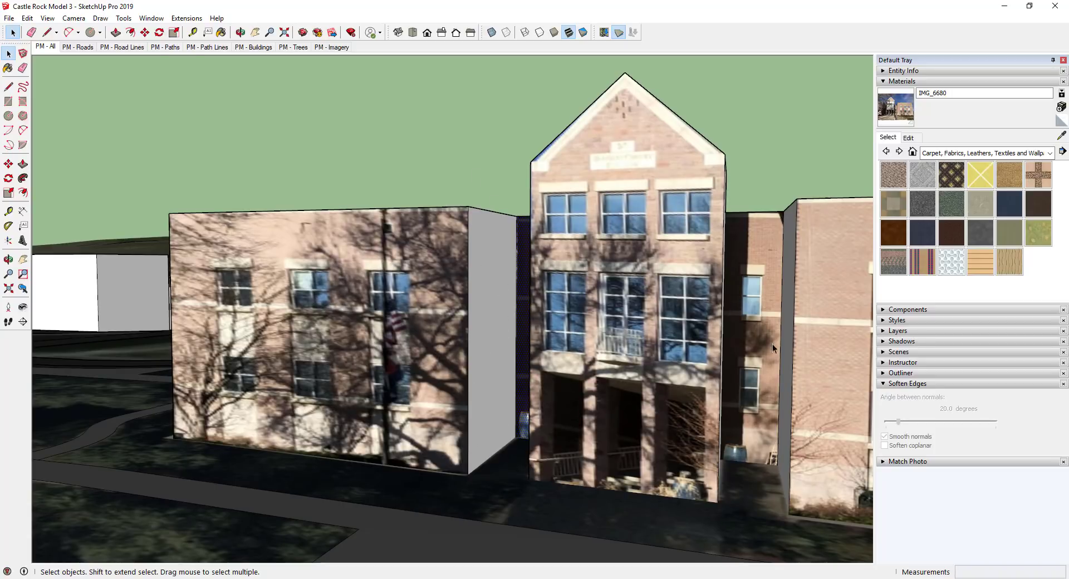
{"action": "middle_click_drag", "start_coordinate": [773, 343], "coordinate": [802, 295]}
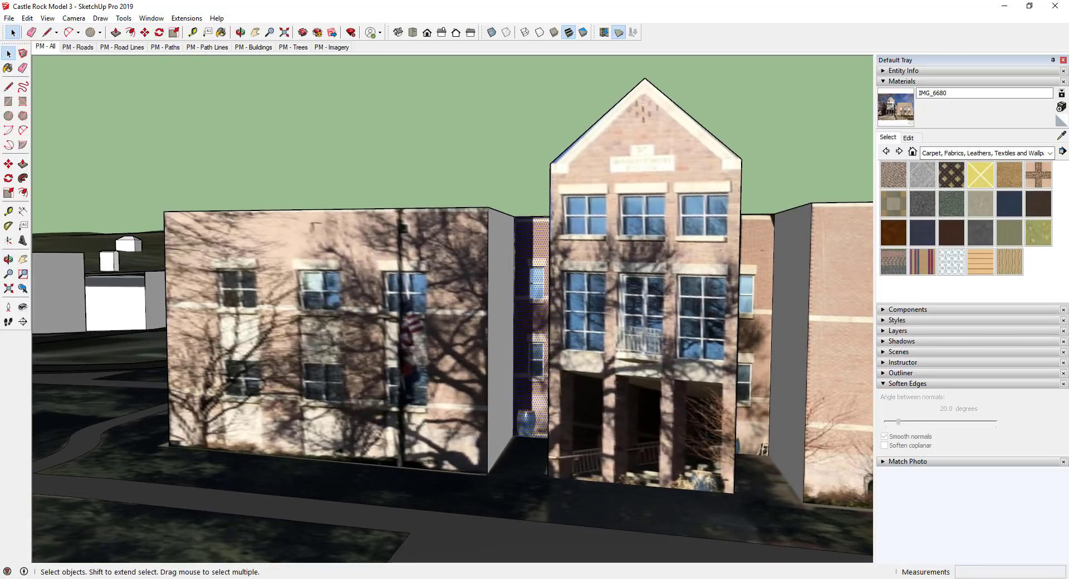
{"action": "key", "text": "alt+Tab"}
{"action": "left_click_drag", "start_coordinate": [684, 117], "coordinate": [675, 79]}
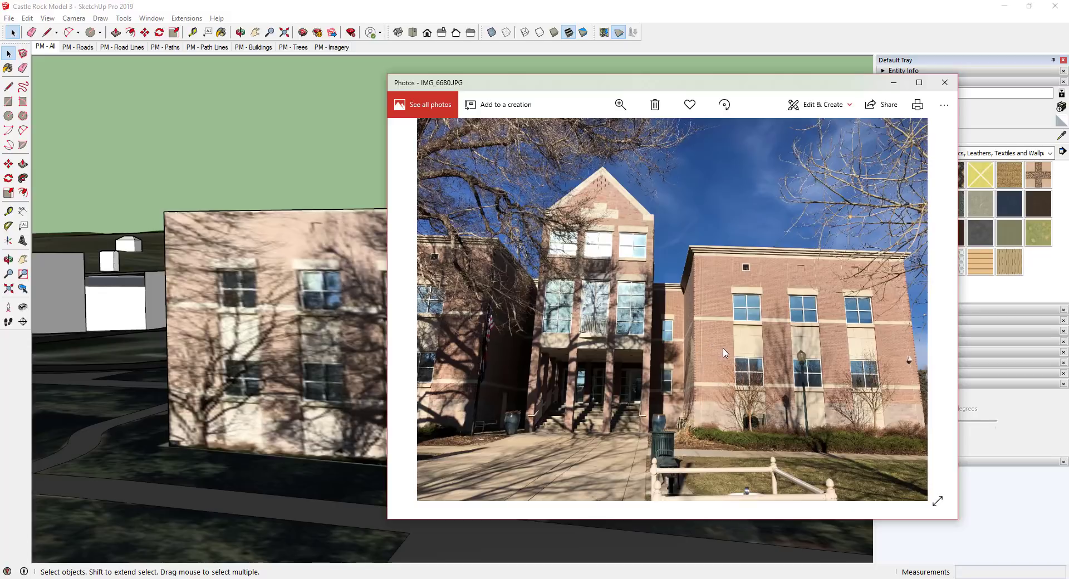
{"action": "left_click_drag", "start_coordinate": [667, 85], "coordinate": [1068, 116]}
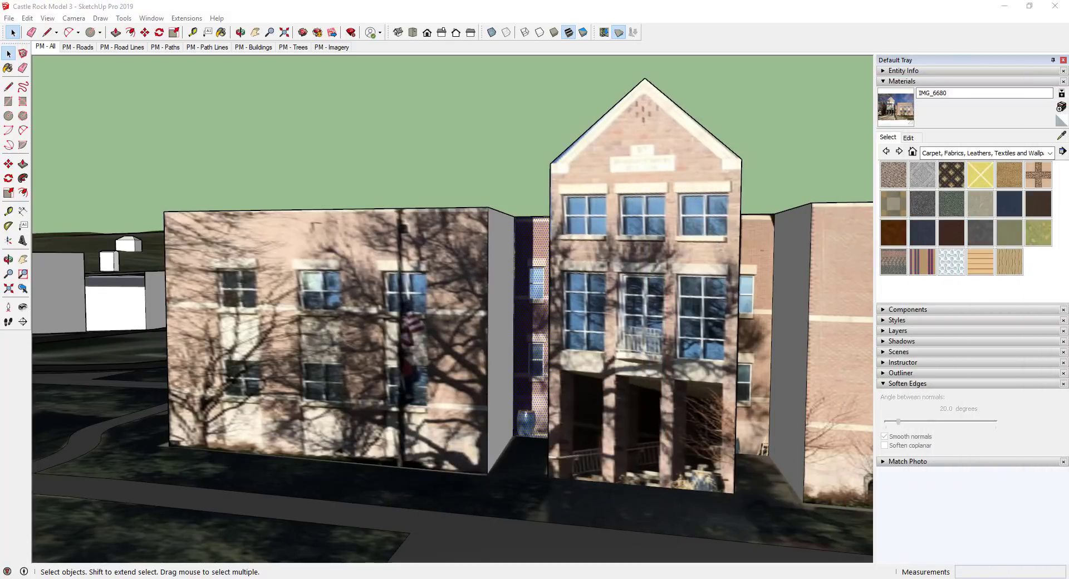
Draw two parallel lines across the shaded wing's blank side wall, continuing the upper light stone band of its front face.
{"action": "middle_click_drag", "start_coordinate": [469, 328], "coordinate": [439, 333]}
{"action": "scroll", "coordinate": [441, 330], "scroll_direction": "up", "scroll_amount": 2}
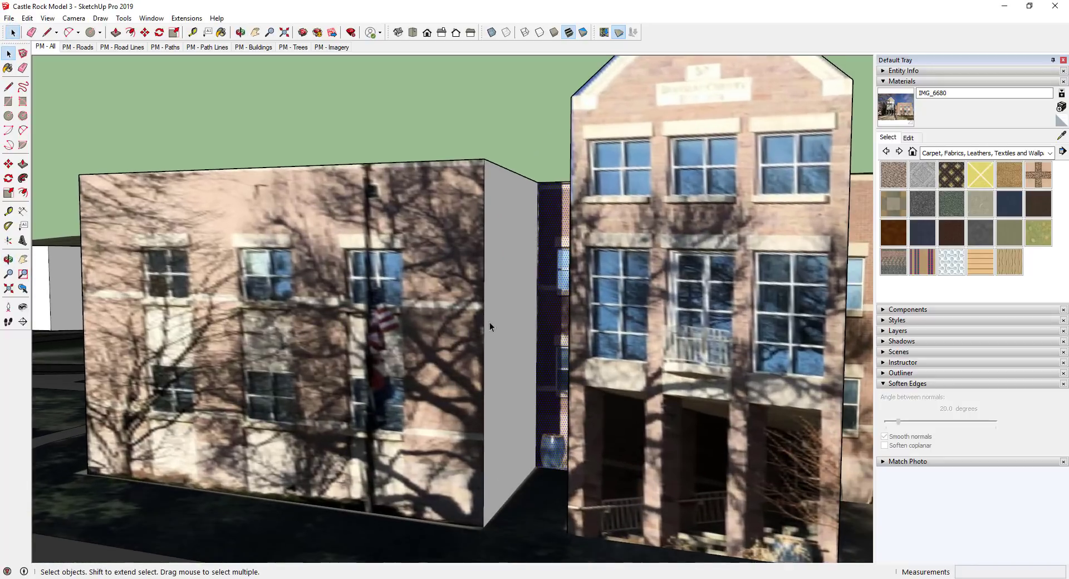
{"action": "key", "text": "l"}
{"action": "key", "text": "l"}
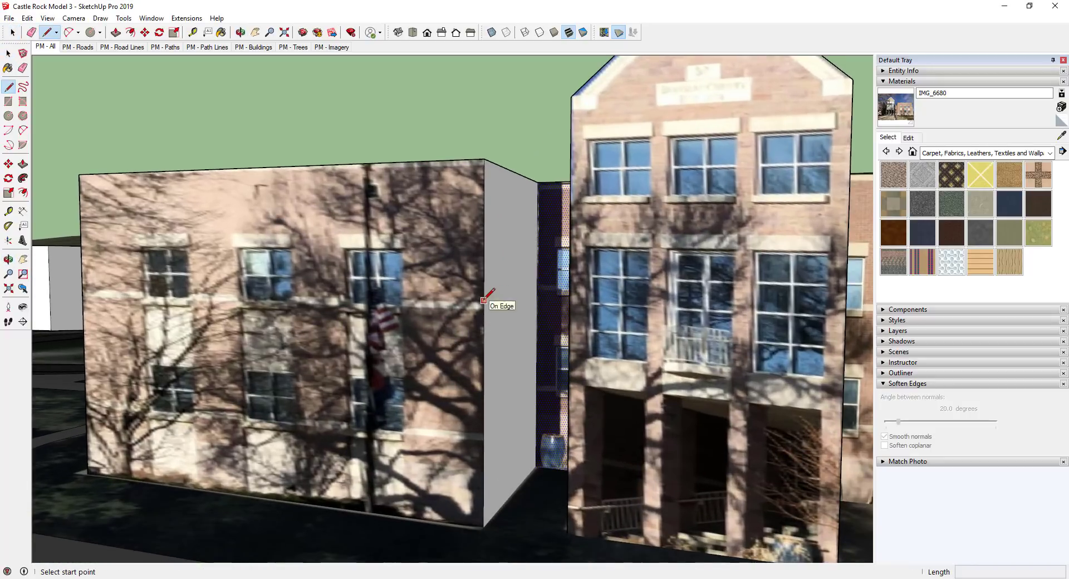
{"action": "left_click", "coordinate": [484, 300]}
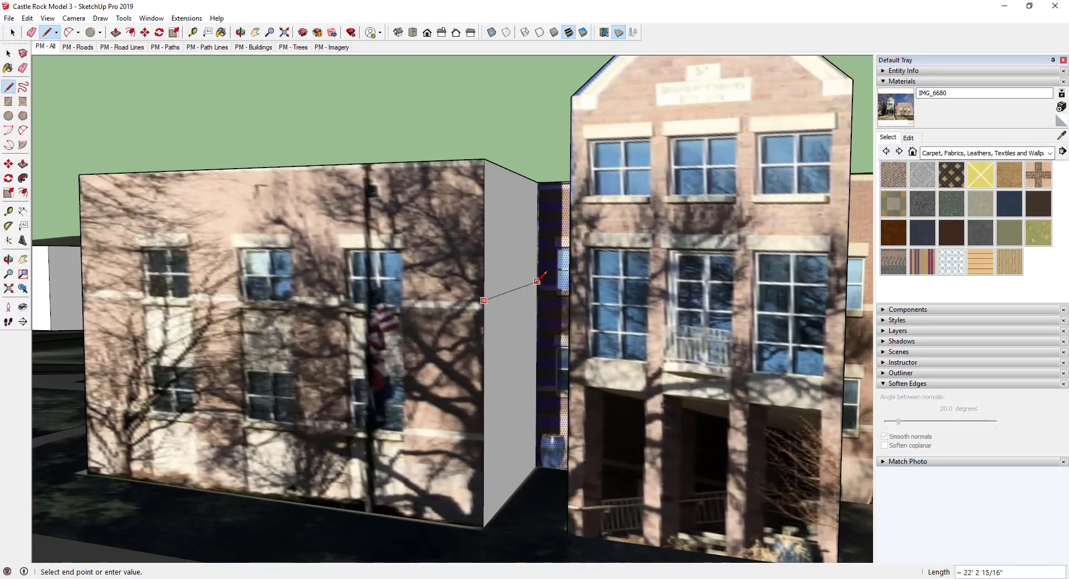
{"action": "left_click", "coordinate": [536, 290]}
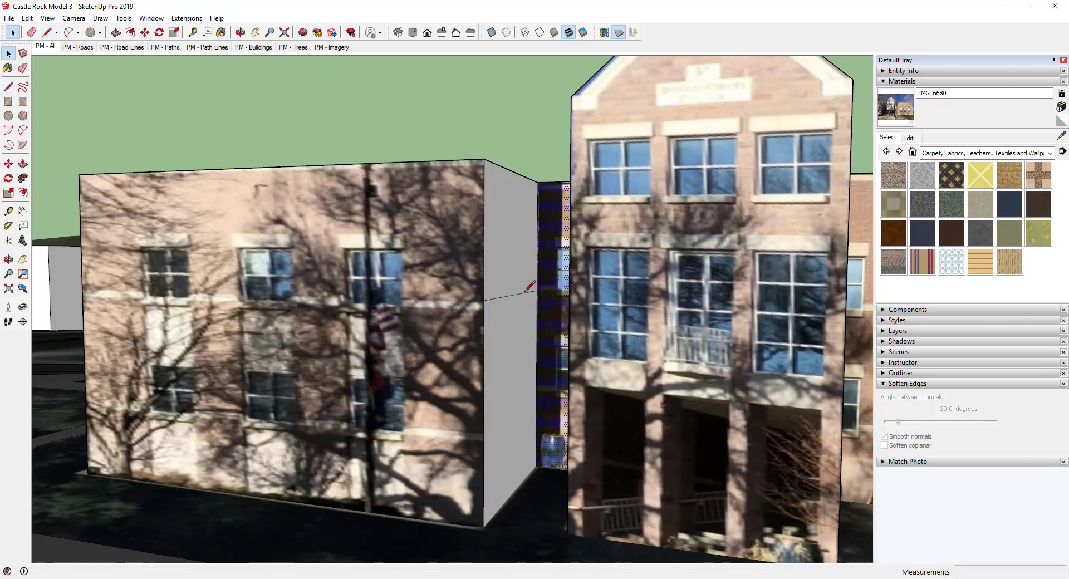
{"action": "left_click", "coordinate": [484, 307]}
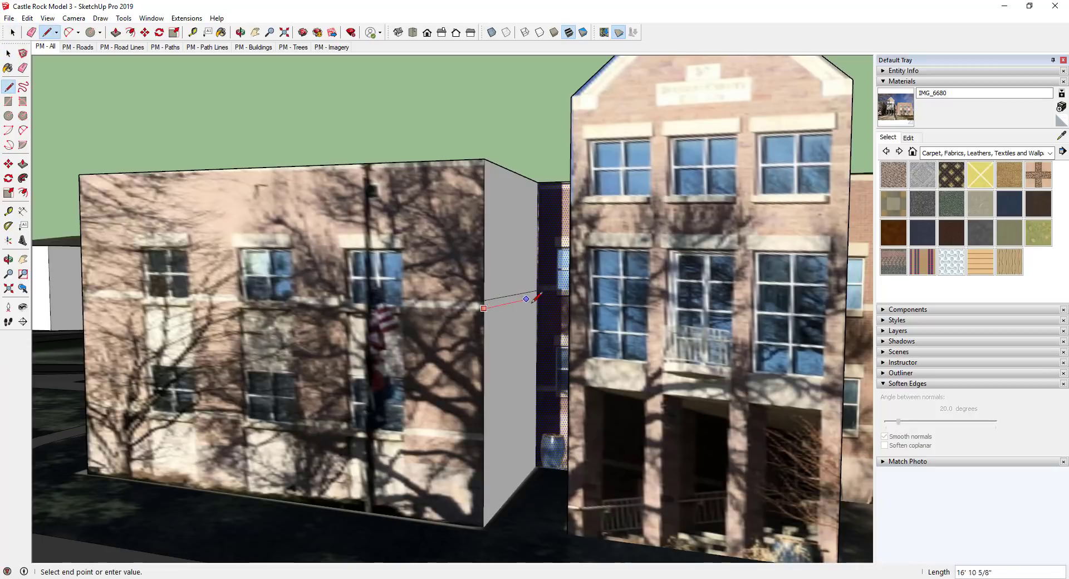
{"action": "left_click", "coordinate": [537, 295]}
{"action": "key", "text": "space"}
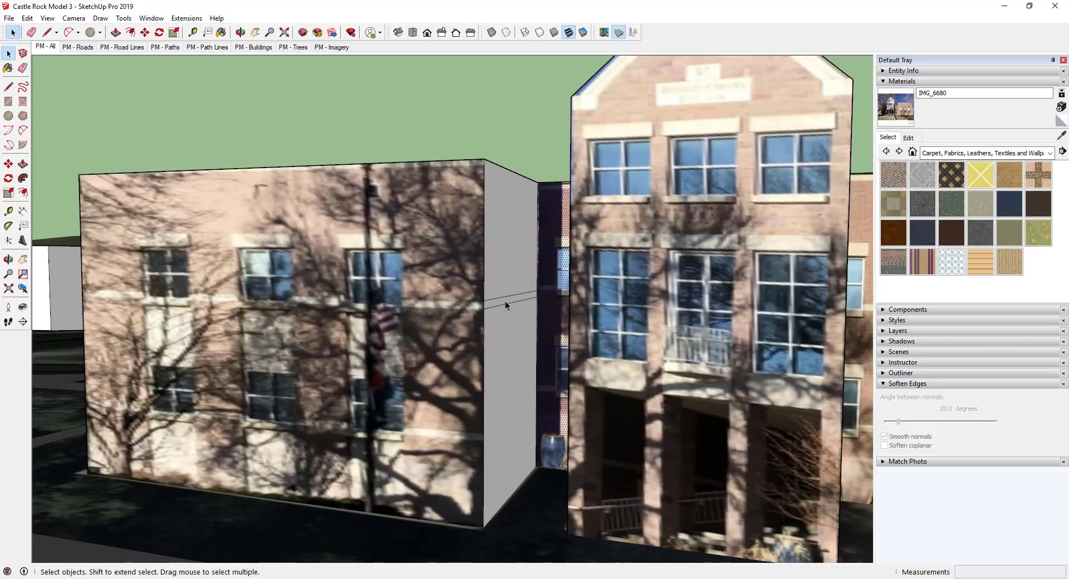
Copy the band strip on the wing's side wall down to the level of the front face's lower stone band.
{"action": "left_click", "coordinate": [505, 301]}
{"action": "key", "text": "m"}
{"action": "key", "text": "ctrl"}
{"action": "left_click", "coordinate": [484, 307]}
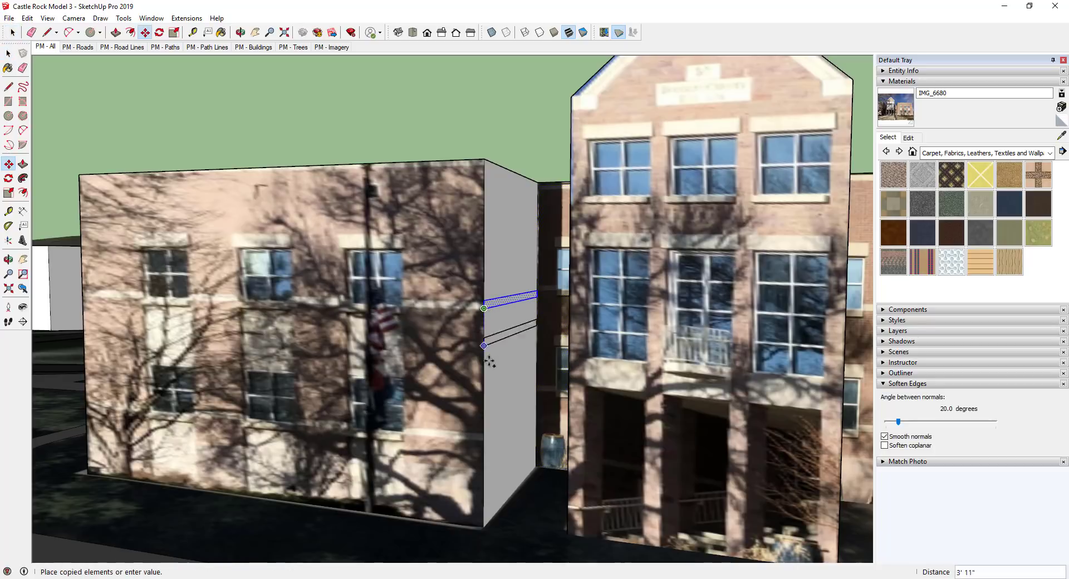
{"action": "left_click", "coordinate": [484, 439]}
{"action": "key", "text": "space"}
Paint the section above the upper band on the wing's side wall with Brick Antique 01 from Brick, Cladding and Siding.
{"action": "middle_click_drag", "start_coordinate": [526, 353], "coordinate": [529, 350]}
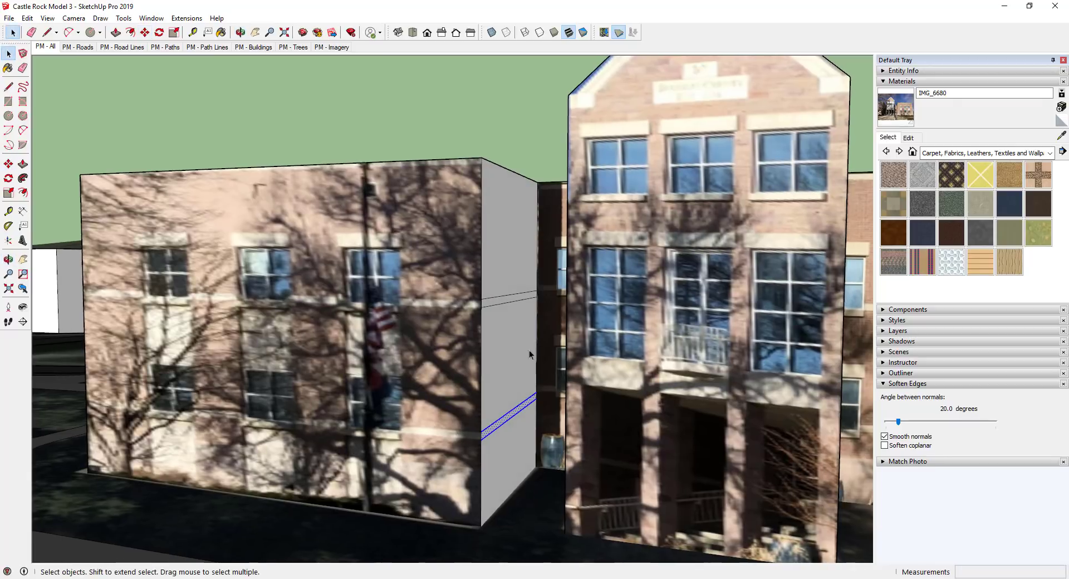
{"action": "left_click", "coordinate": [960, 153]}
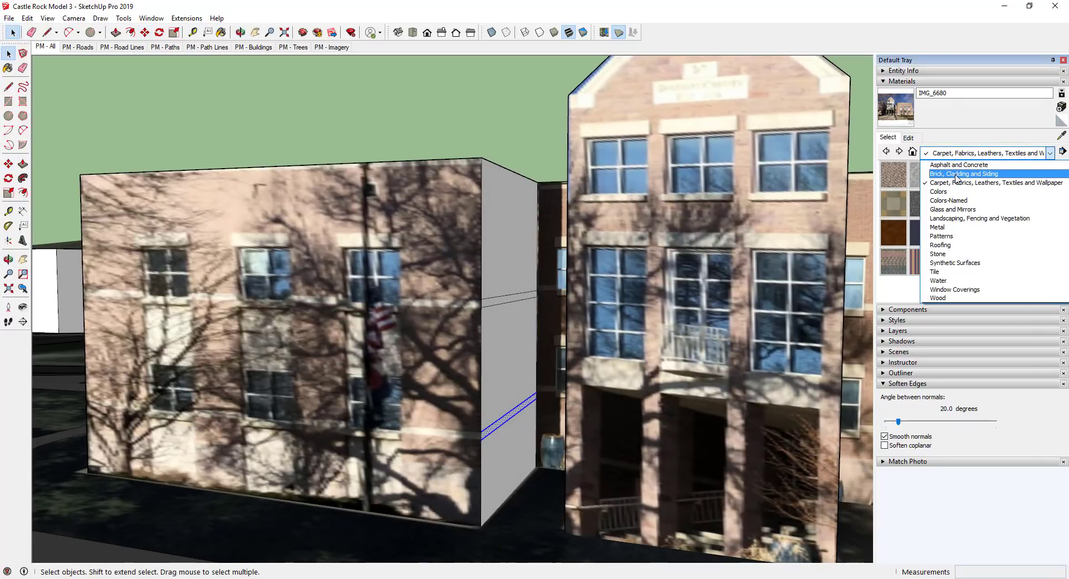
{"action": "left_click", "coordinate": [955, 174]}
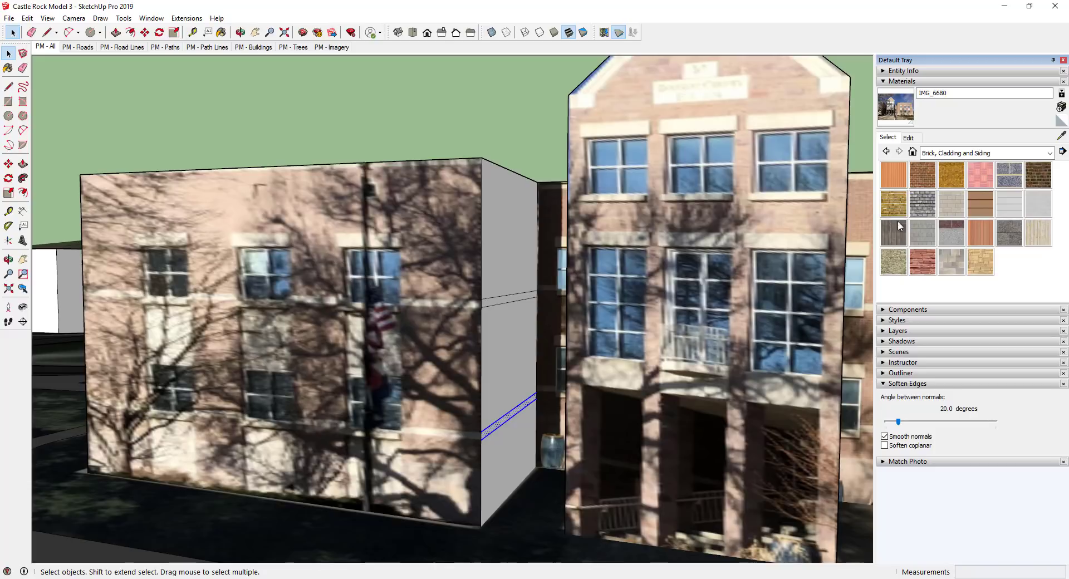
{"action": "left_click", "coordinate": [928, 174]}
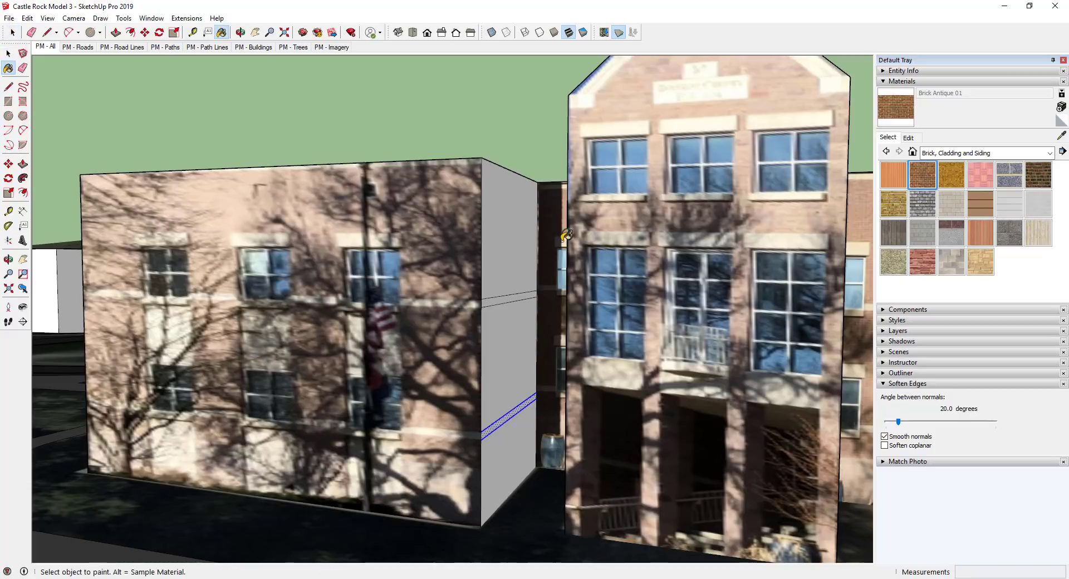
{"action": "left_click", "coordinate": [507, 225]}
{"action": "scroll", "coordinate": [511, 230], "scroll_direction": "up", "scroll_amount": 5}
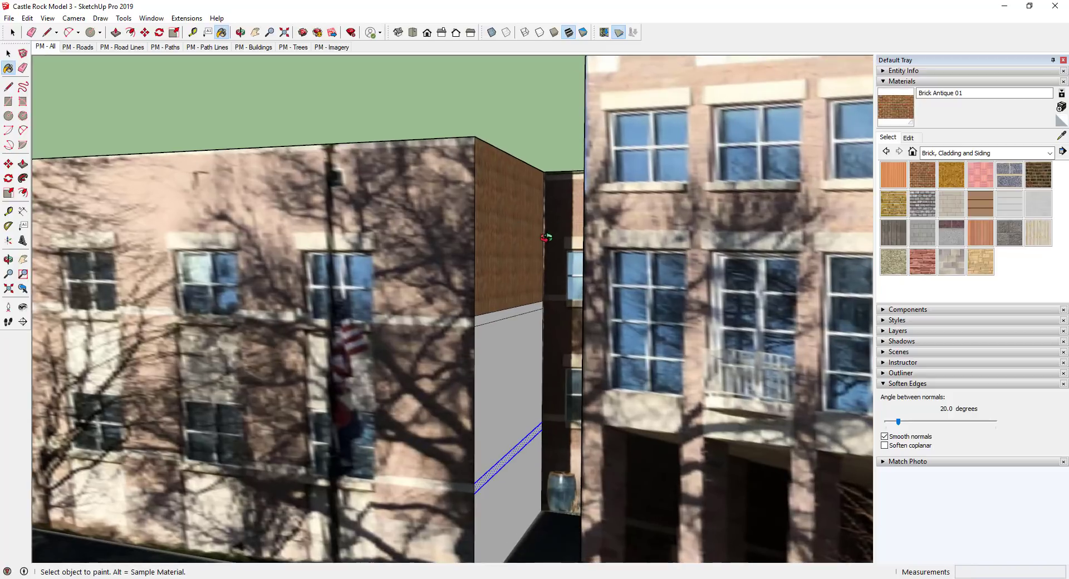
Try to match the color of Brick Antique 01 to the wing's sunlit front brick and adjust its brightness.
{"action": "key", "text": "space"}
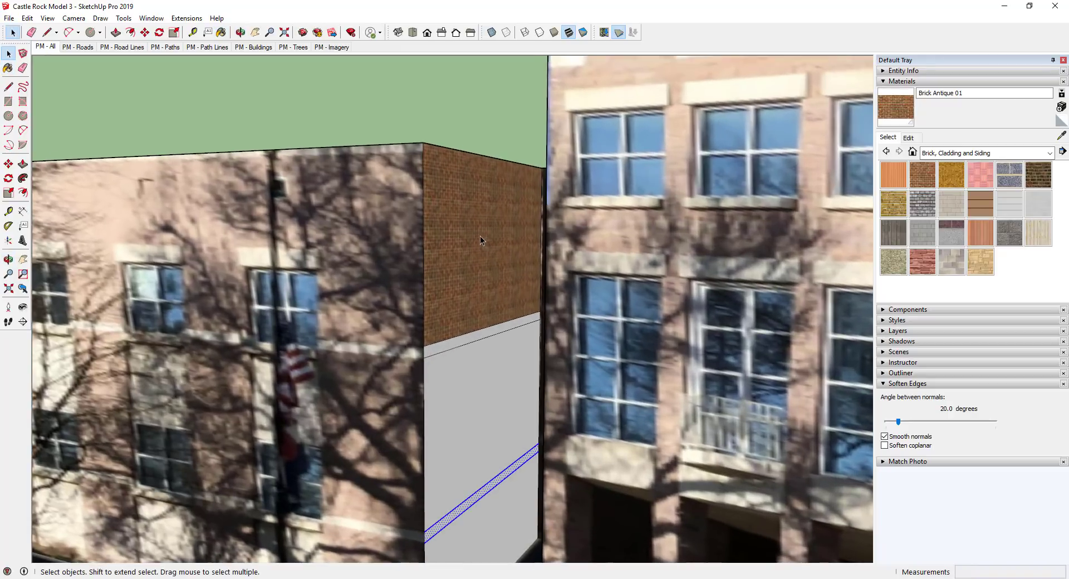
{"action": "scroll", "coordinate": [480, 237], "scroll_direction": "down", "scroll_amount": 1}
{"action": "middle_click_drag", "start_coordinate": [480, 239], "coordinate": [495, 229]}
{"action": "left_click", "coordinate": [494, 231]}
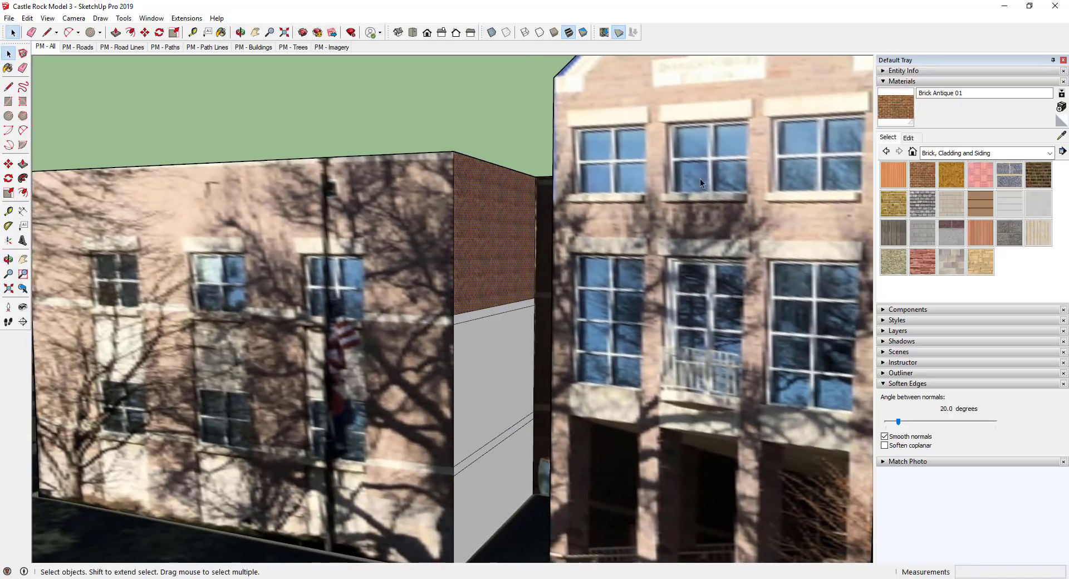
{"action": "left_click", "coordinate": [1060, 136]}
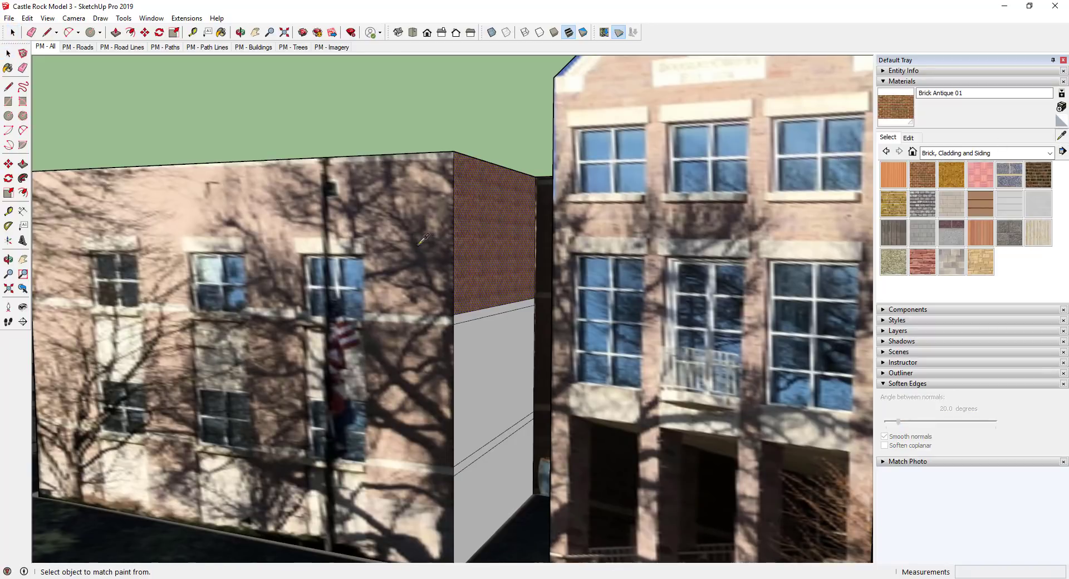
{"action": "left_click", "coordinate": [909, 138]}
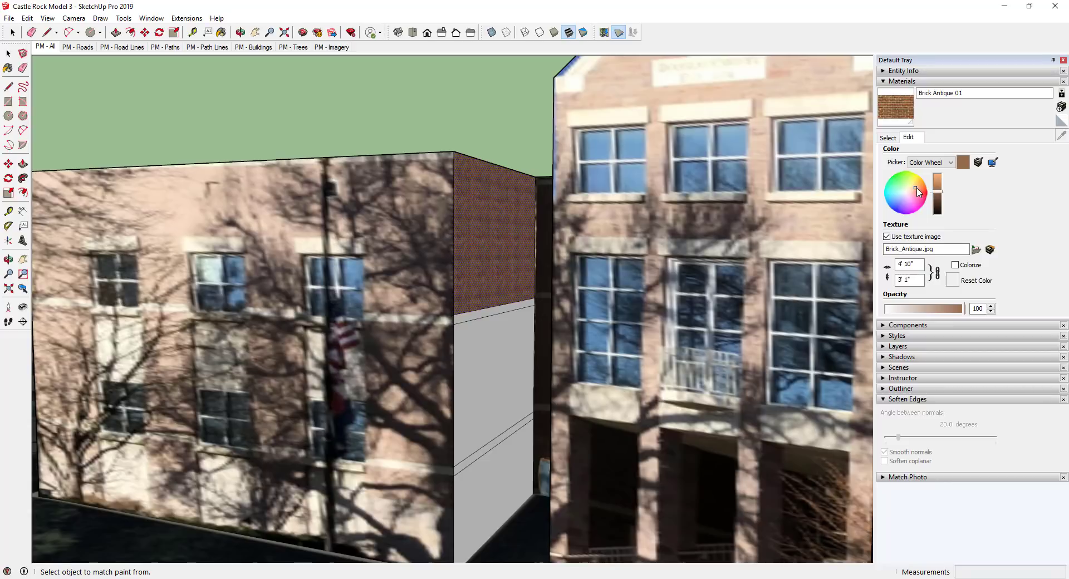
{"action": "left_click", "coordinate": [993, 163]}
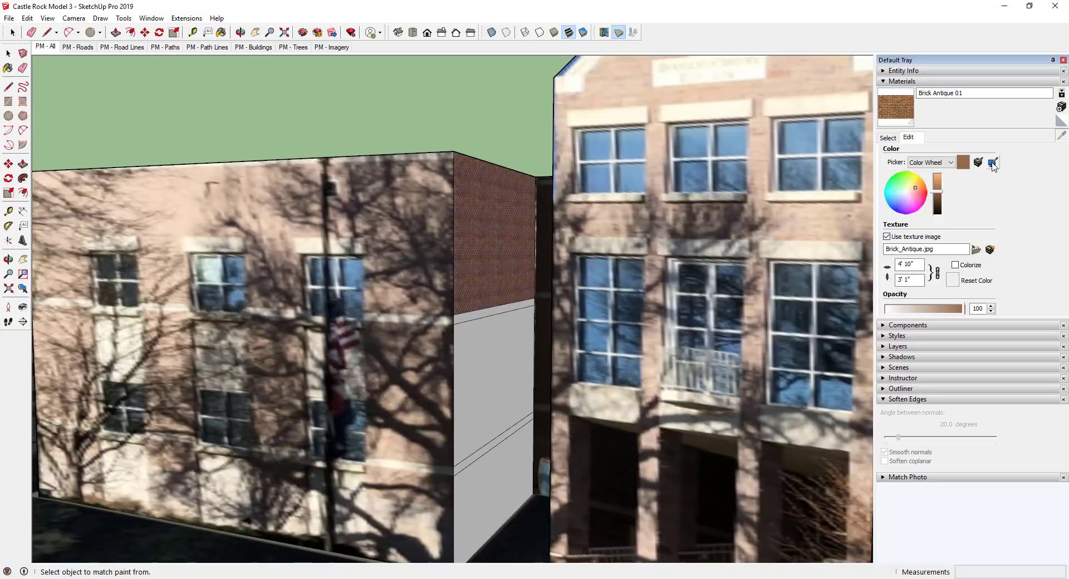
{"action": "left_click", "coordinate": [427, 191]}
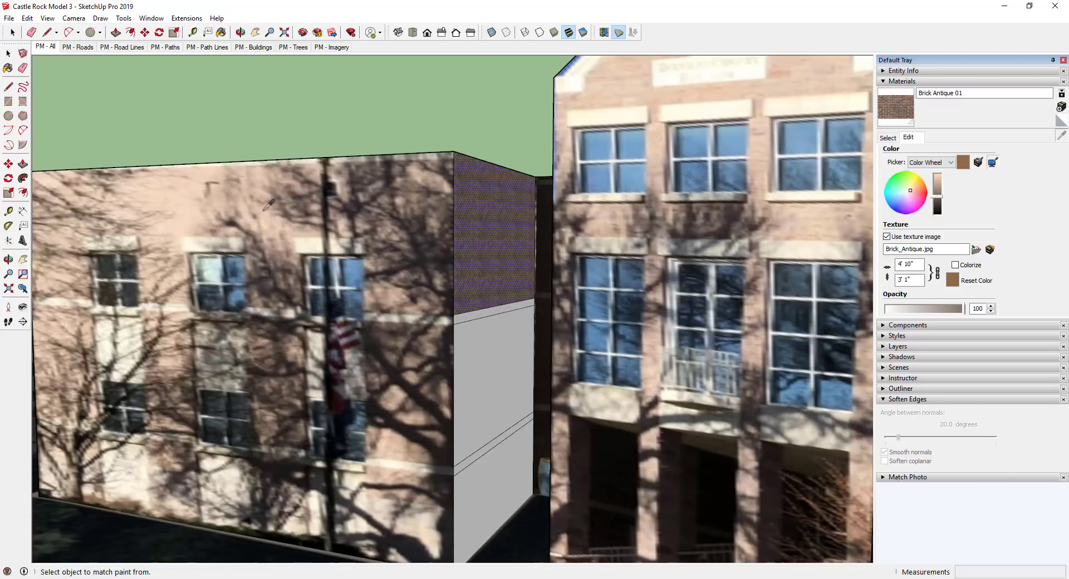
{"action": "left_click", "coordinate": [183, 189]}
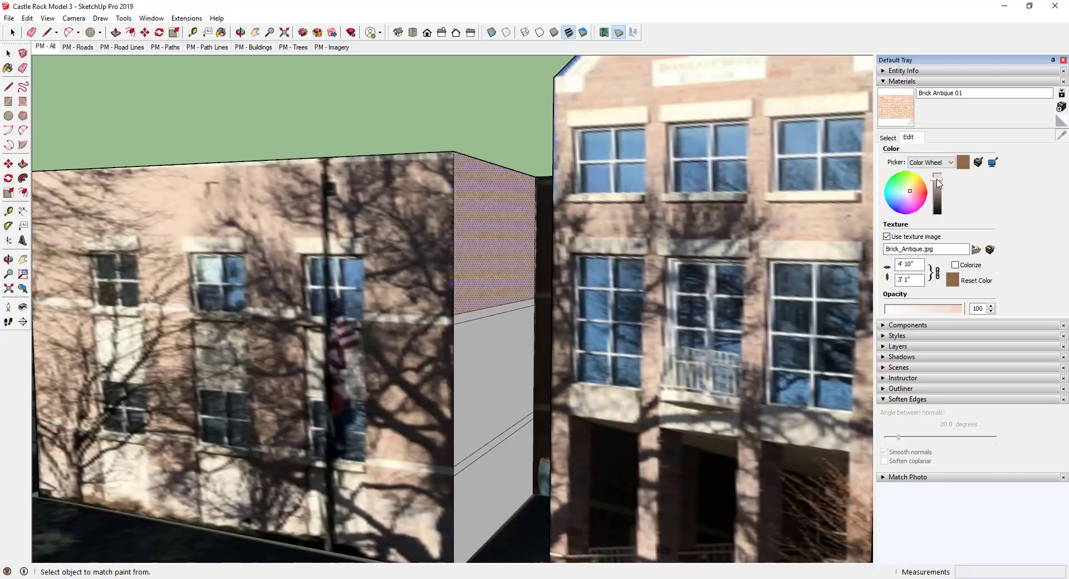
{"action": "left_click_drag", "start_coordinate": [939, 183], "coordinate": [936, 189]}
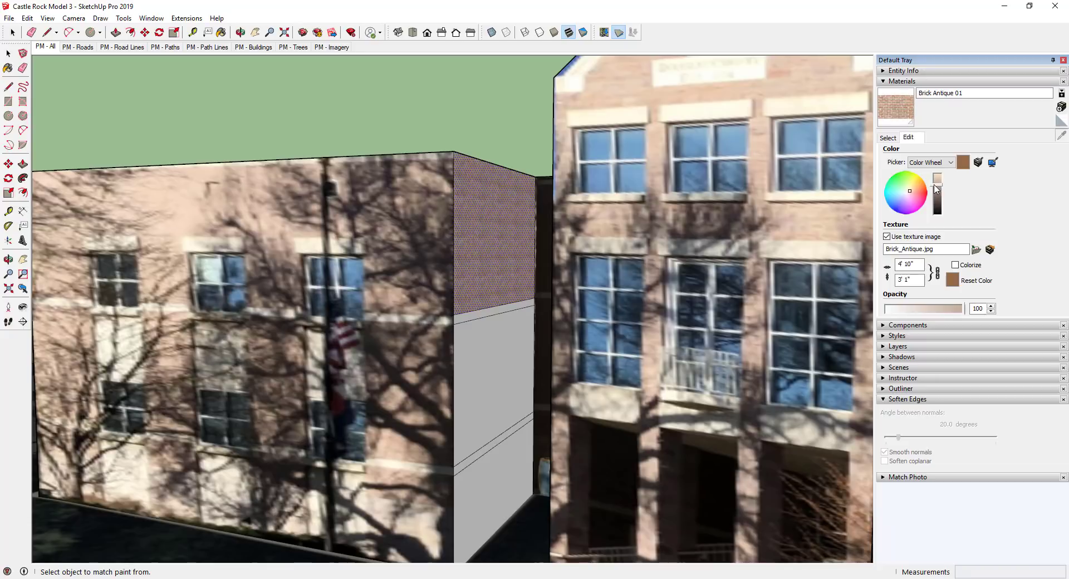
{"action": "middle_click_drag", "start_coordinate": [520, 362], "coordinate": [549, 363]}
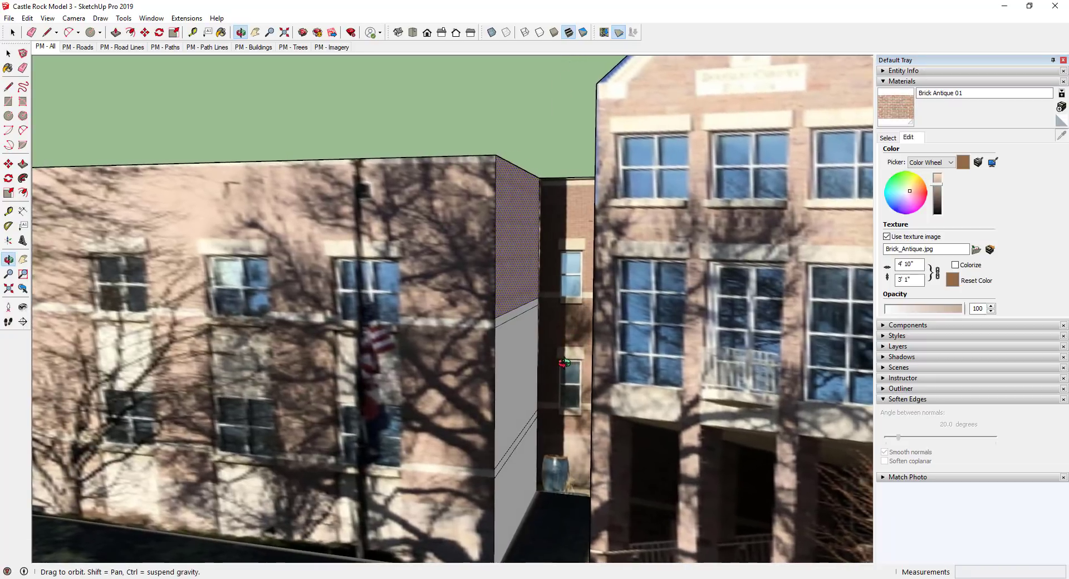
Enable Colorize for Brick Antique 01 and match its color on screen to the sunlit brick of the recessed wall.
{"action": "left_click", "coordinate": [956, 266]}
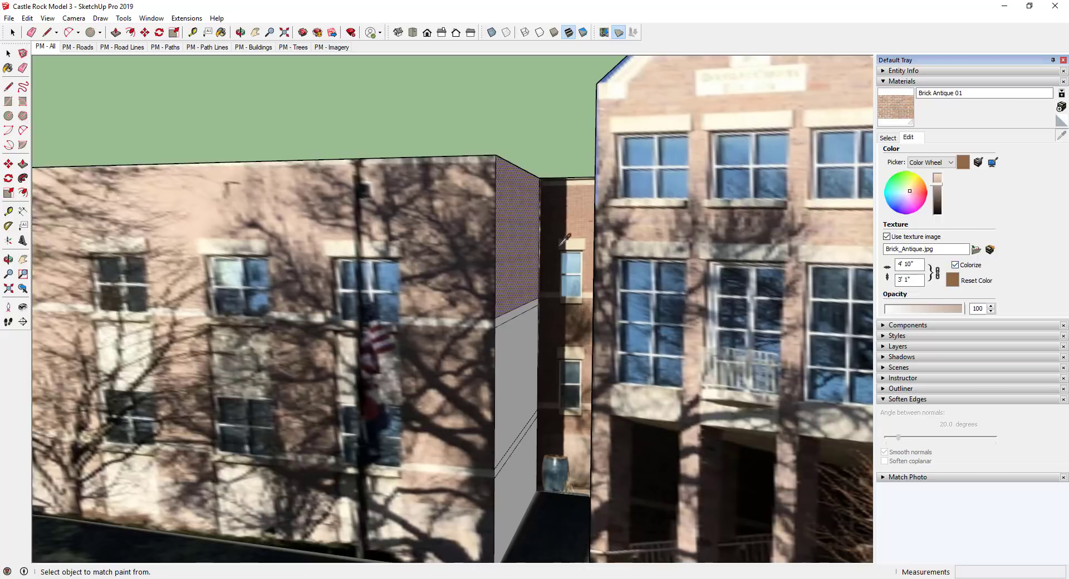
{"action": "scroll", "coordinate": [551, 245], "scroll_direction": "up", "scroll_amount": 3}
{"action": "scroll", "coordinate": [583, 249], "scroll_direction": "up", "scroll_amount": 3}
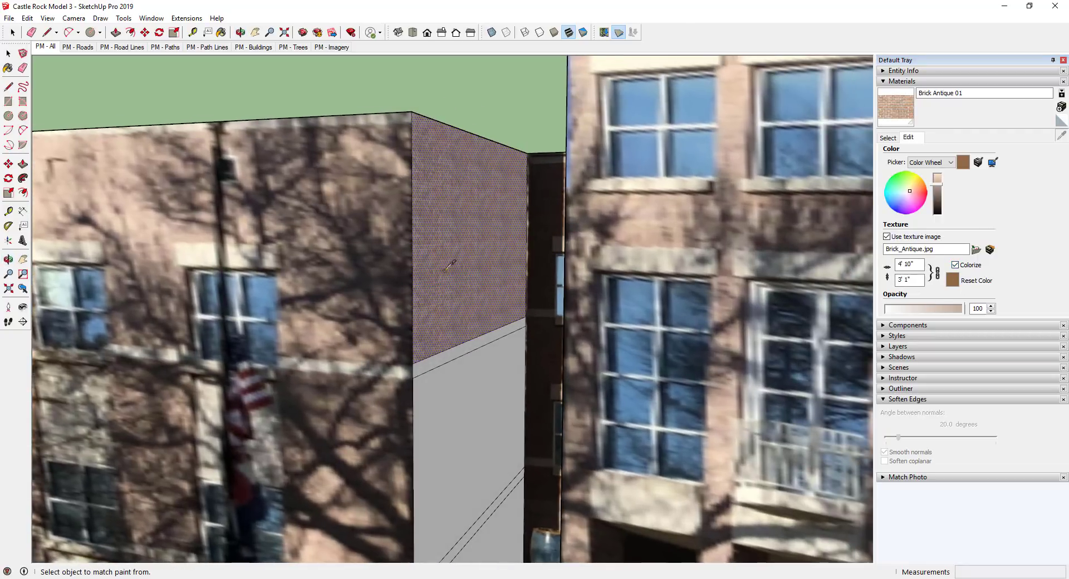
{"action": "middle_click_drag", "start_coordinate": [577, 262], "coordinate": [730, 245]}
{"action": "left_click", "coordinate": [994, 163]}
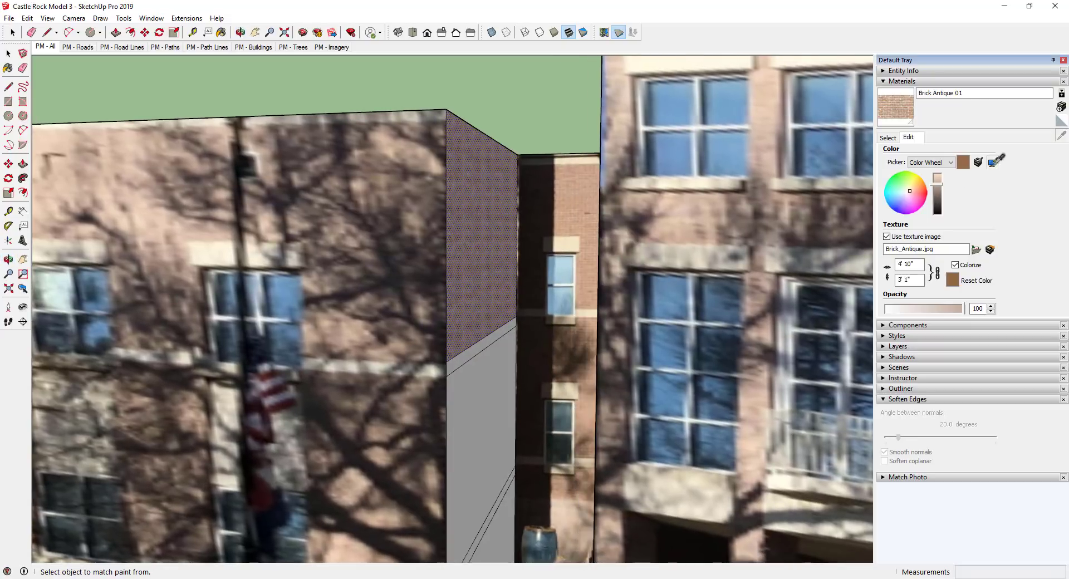
{"action": "left_click", "coordinate": [570, 204]}
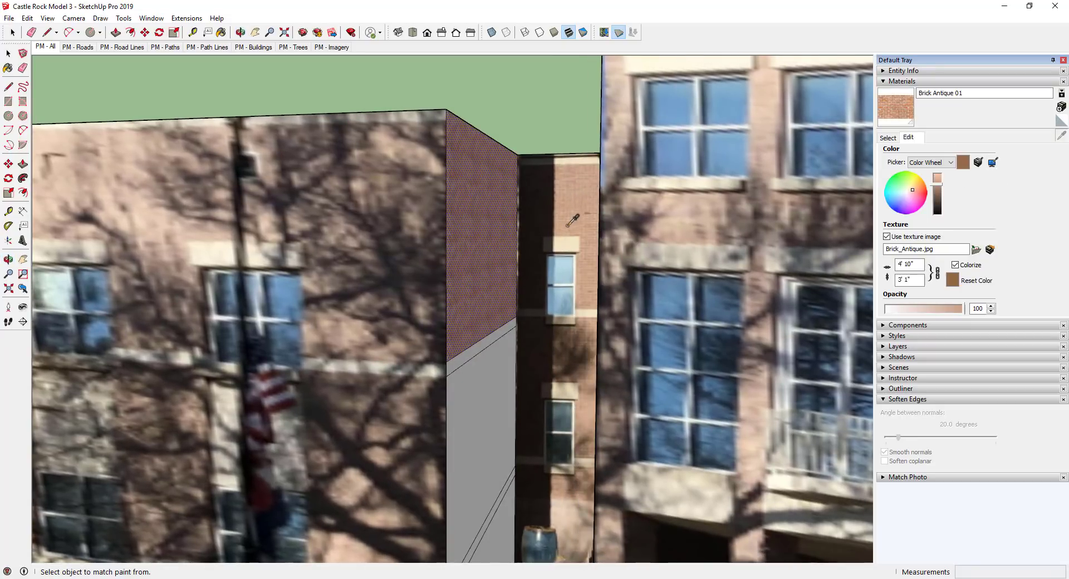
{"action": "scroll", "coordinate": [577, 353], "scroll_direction": "down", "scroll_amount": 1}
{"action": "middle_click_drag", "start_coordinate": [577, 353], "coordinate": [557, 355]}
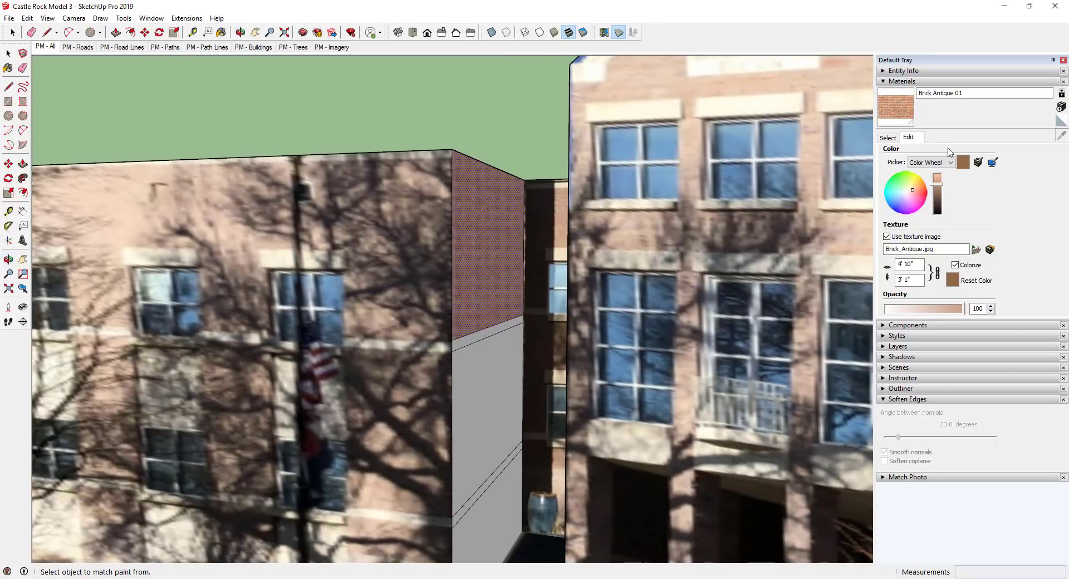
Paint the upper band strip on the wing's side wall with the Cinder Block material.
{"action": "left_click", "coordinate": [888, 138]}
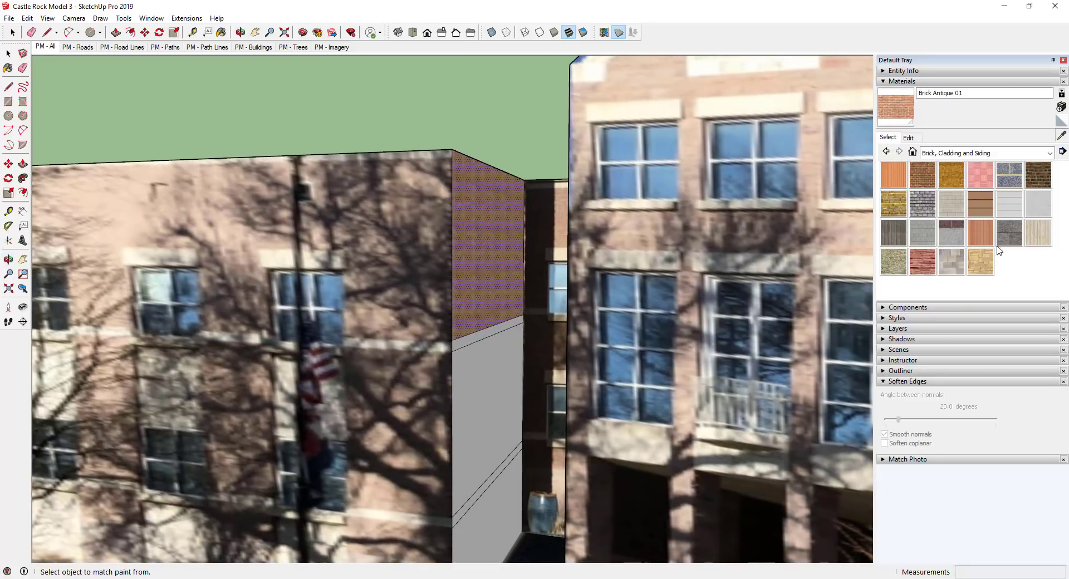
{"action": "left_click", "coordinate": [951, 207]}
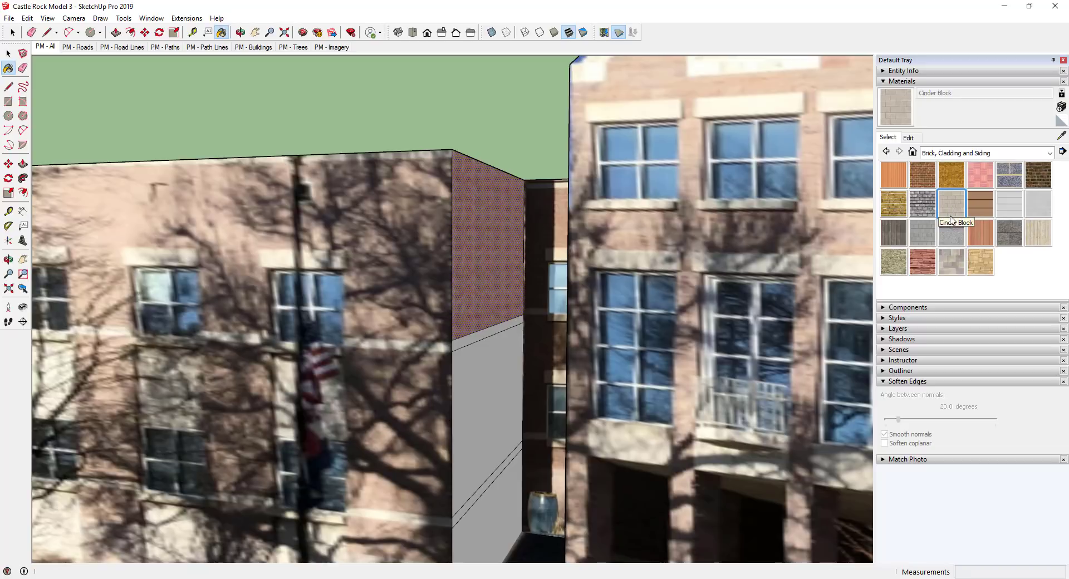
{"action": "scroll", "coordinate": [476, 332], "scroll_direction": "up", "scroll_amount": 2}
{"action": "left_click", "coordinate": [476, 333]}
{"action": "scroll", "coordinate": [476, 332], "scroll_direction": "up", "scroll_amount": 4}
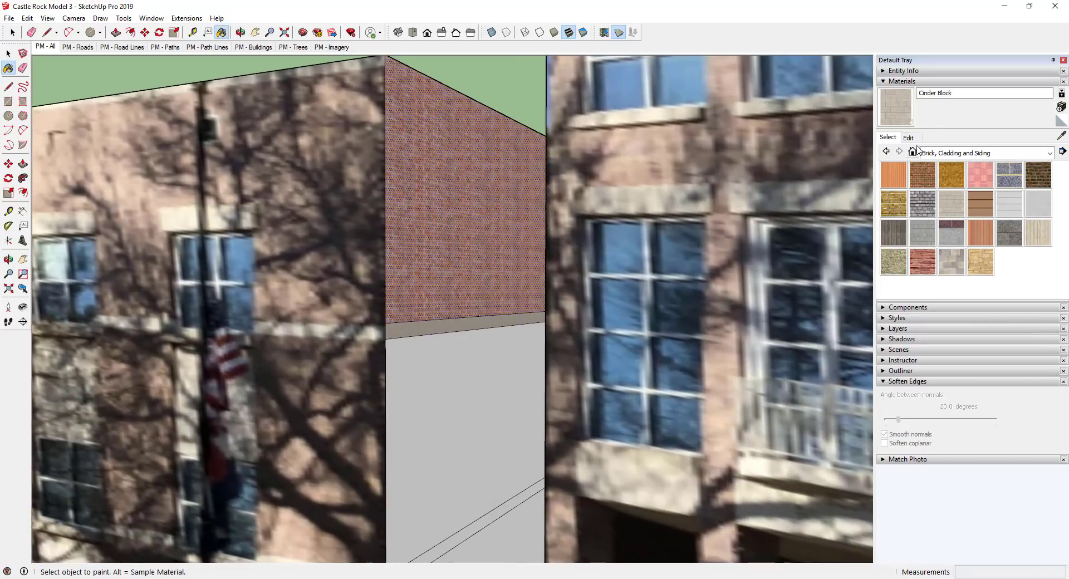
{"action": "scroll", "coordinate": [437, 332], "scroll_direction": "up", "scroll_amount": 5}
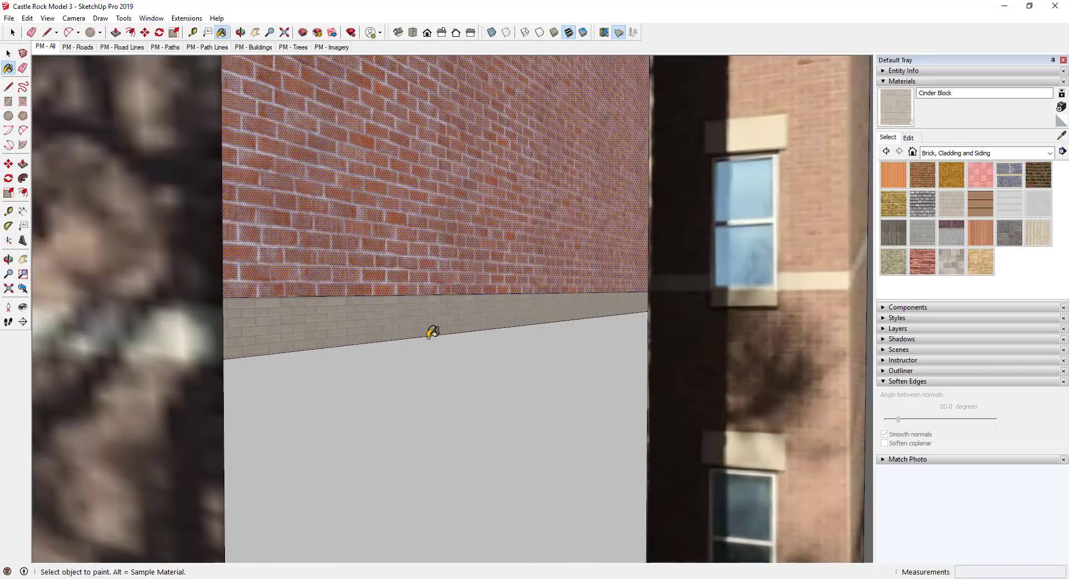
{"action": "scroll", "coordinate": [438, 329], "scroll_direction": "down", "scroll_amount": 2}
{"action": "scroll", "coordinate": [389, 309], "scroll_direction": "up", "scroll_amount": 2}
{"action": "mouse_move", "coordinate": [373, 318]}
{"action": "middle_mouse_down"}
{"action": "mouse_move", "coordinate": [443, 317]}
{"action": "mouse_move", "coordinate": [476, 298]}
{"action": "middle_mouse_up"}
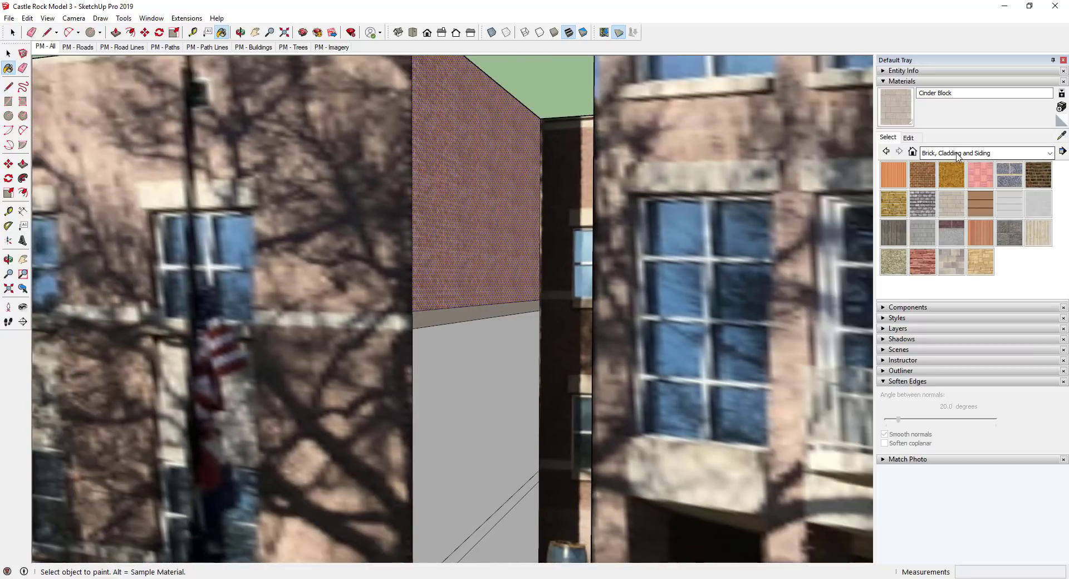
Match the Cinder Block color on screen to the light stone lintel on the recessed wall, with Colorize enabled.
{"action": "left_click", "coordinate": [907, 138]}
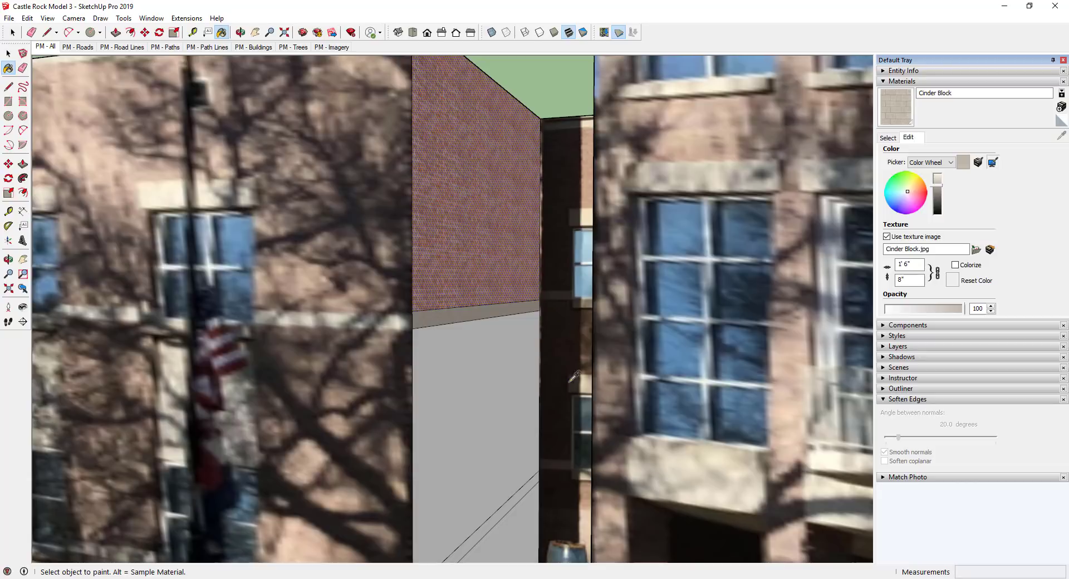
{"action": "scroll", "coordinate": [517, 359], "scroll_direction": "down", "scroll_amount": 3}
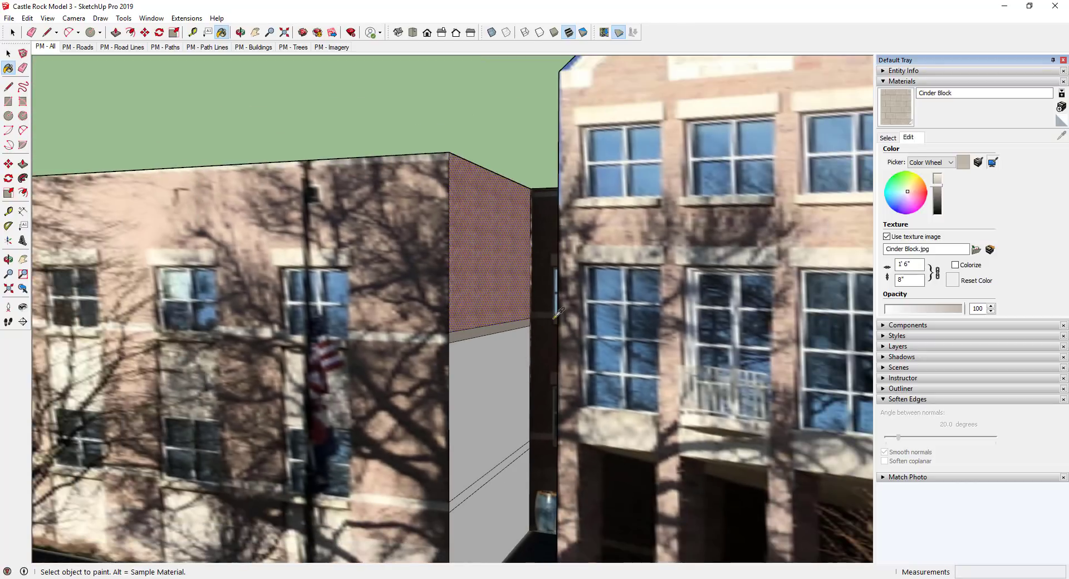
{"action": "scroll", "coordinate": [557, 315], "scroll_direction": "up", "scroll_amount": 5}
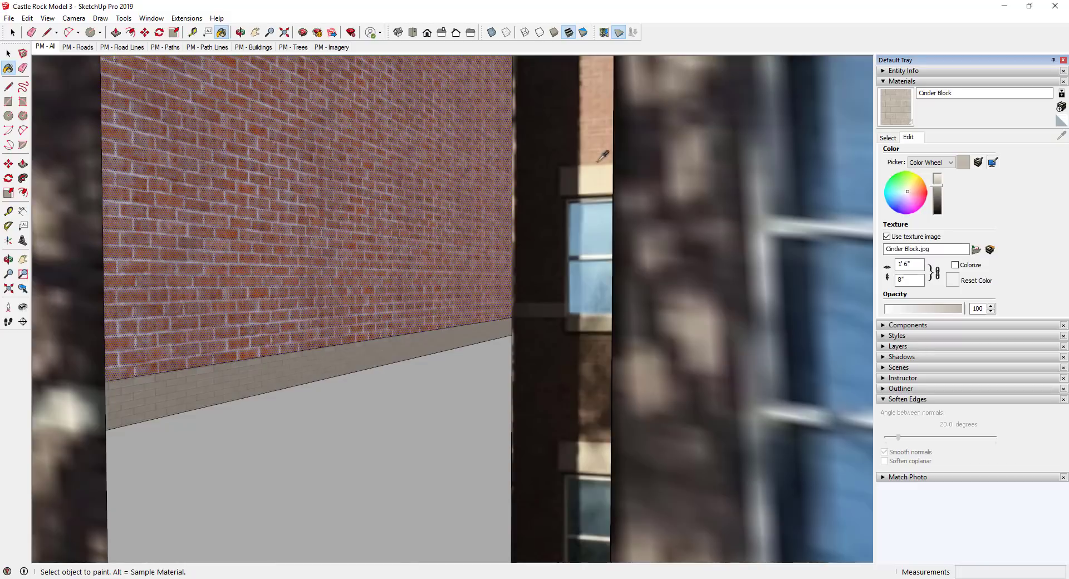
{"action": "left_click", "coordinate": [596, 173]}
{"action": "scroll", "coordinate": [434, 309], "scroll_direction": "down", "scroll_amount": 5}
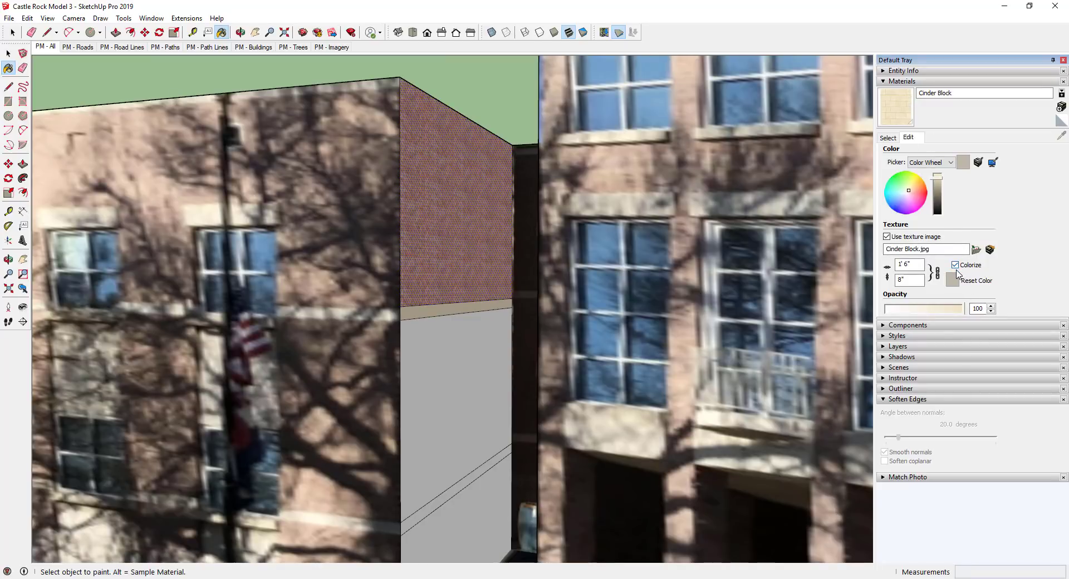
Paint the side wall's lower band with the recolored Cinder Block and its remaining wall sections with the sampled Brick Antique 01.
{"action": "scroll", "coordinate": [429, 203], "scroll_direction": "down", "scroll_amount": 5}
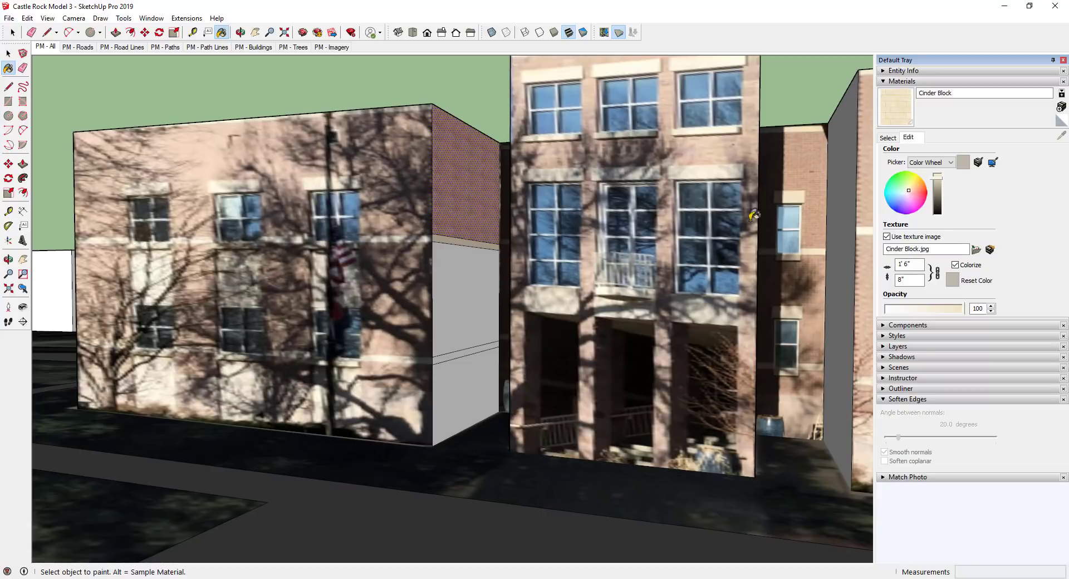
{"action": "left_click", "coordinate": [440, 356]}
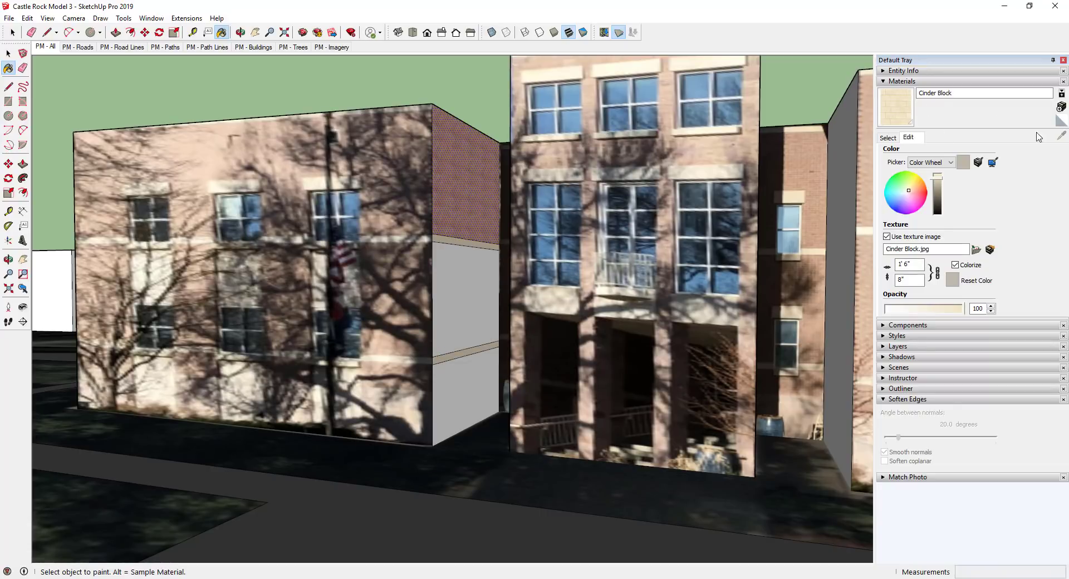
{"action": "left_click", "coordinate": [888, 138]}
{"action": "left_click", "coordinate": [474, 165], "text": "alt"}
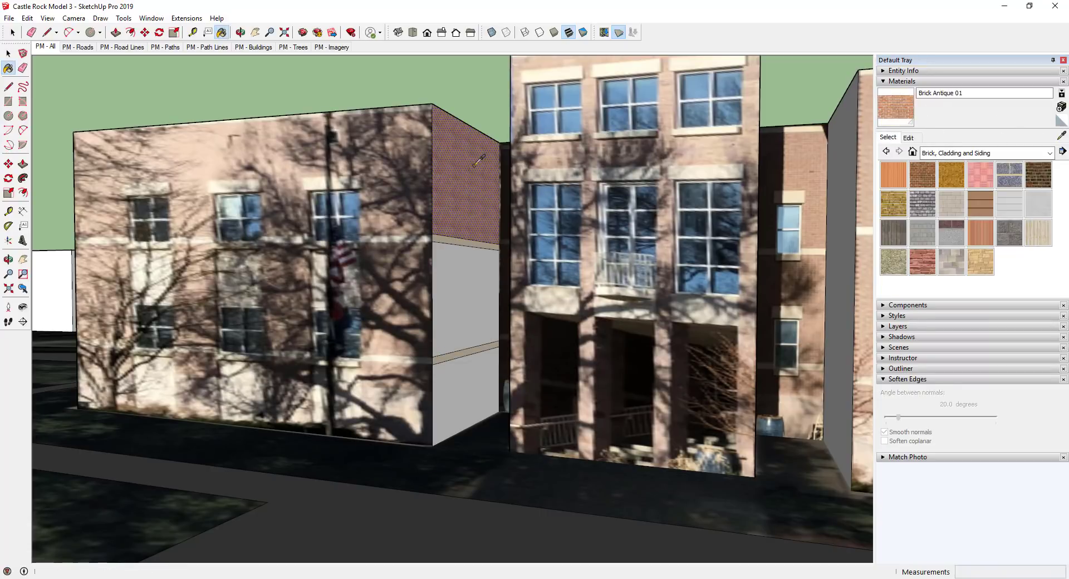
{"action": "left_click", "coordinate": [473, 312]}
{"action": "middle_click_drag", "start_coordinate": [591, 400], "coordinate": [544, 388]}
{"action": "scroll", "coordinate": [390, 255], "scroll_direction": "up", "scroll_amount": 3}
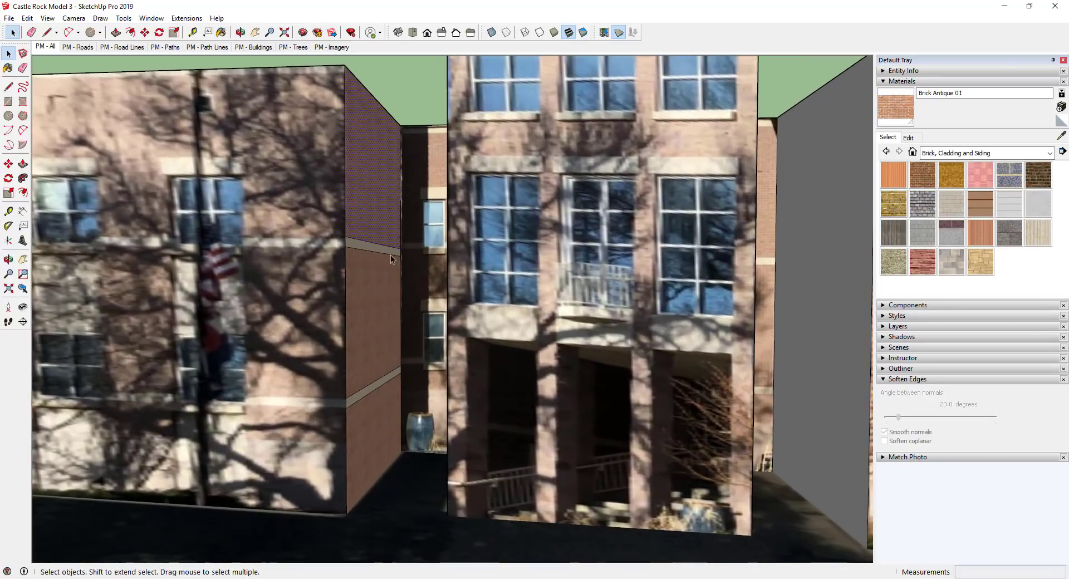
Copy both band strips from the shaded wing's side wall across to the opposite wing's blank side wall, aligned with its front bands.
{"action": "left_click", "coordinate": [371, 387], "text": "shift"}
{"action": "scroll", "coordinate": [370, 369], "scroll_direction": "down", "scroll_amount": 3}
{"action": "key", "text": "m"}
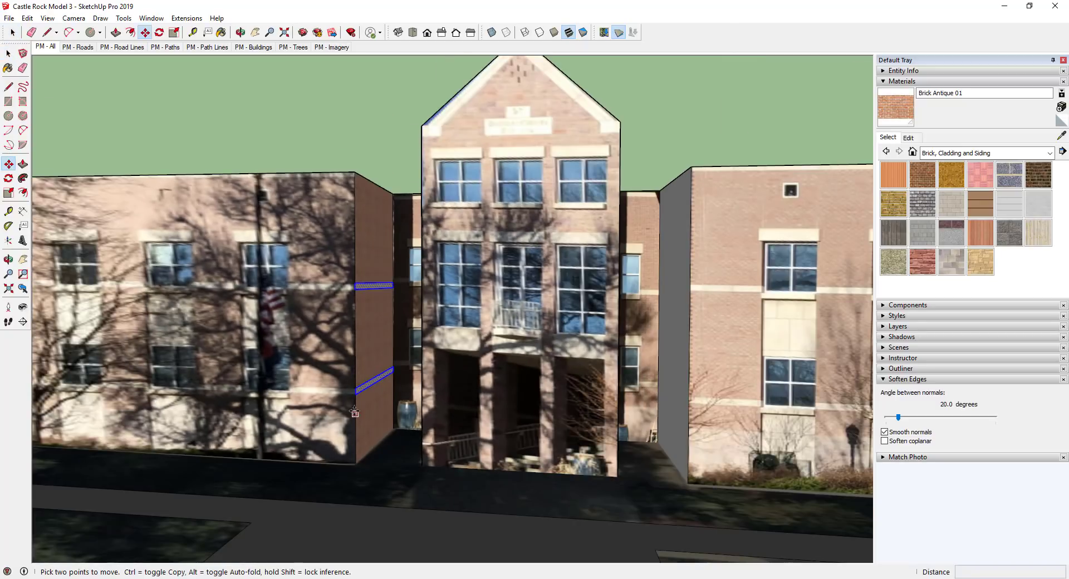
{"action": "scroll", "coordinate": [352, 396], "scroll_direction": "up", "scroll_amount": 2}
{"action": "left_click", "coordinate": [356, 393]}
{"action": "key", "text": "ctrl"}
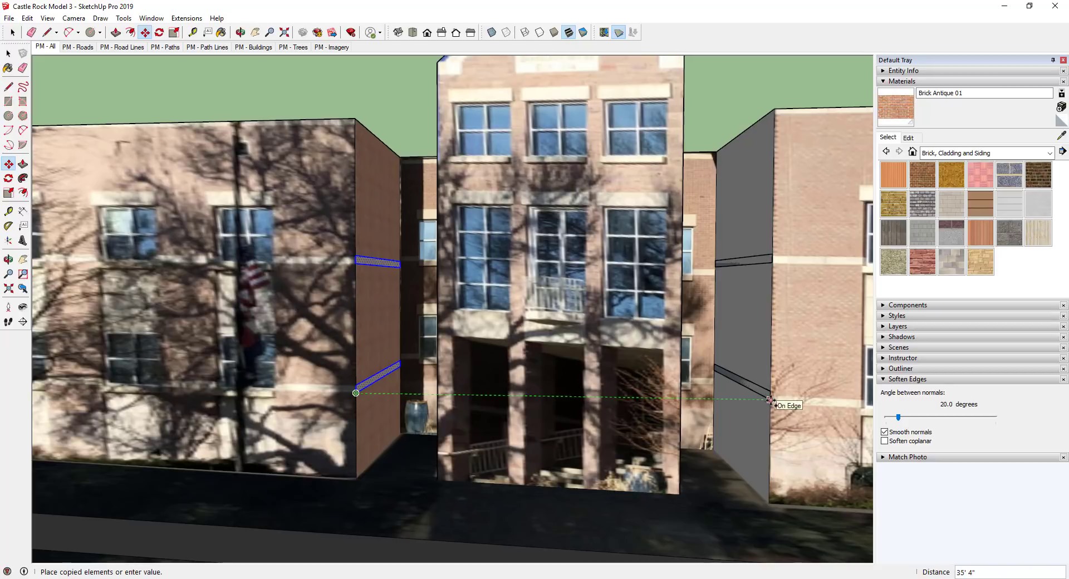
{"action": "left_click", "coordinate": [769, 399]}
{"action": "scroll", "coordinate": [770, 399], "scroll_direction": "up", "scroll_amount": 3}
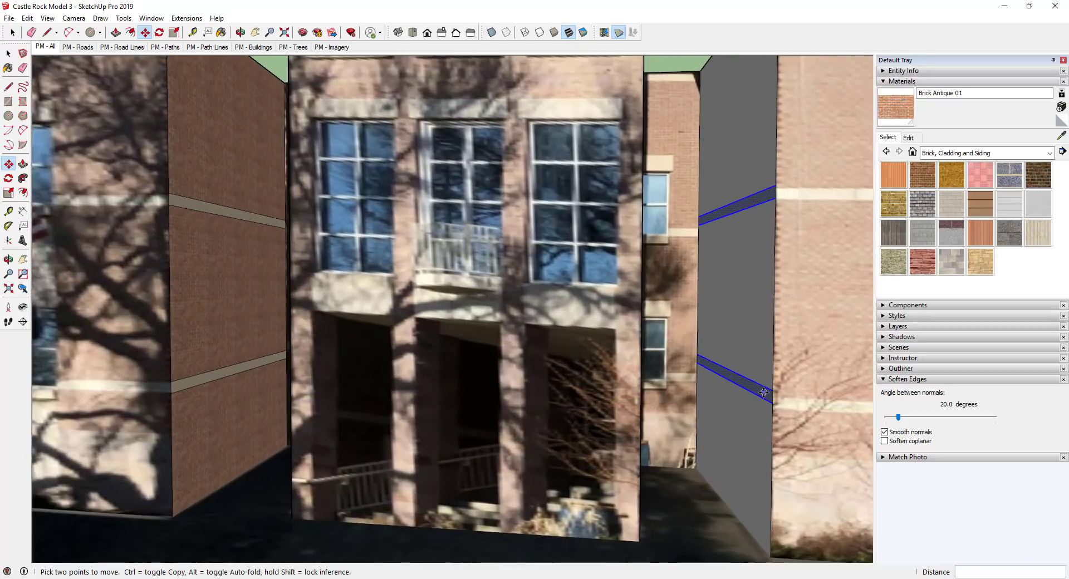
Explode the two copied band strips so they merge into the wing's blank side wall.
{"action": "key", "text": "space"}
{"action": "right_click", "coordinate": [765, 393]}
{"action": "left_click", "coordinate": [814, 191]}
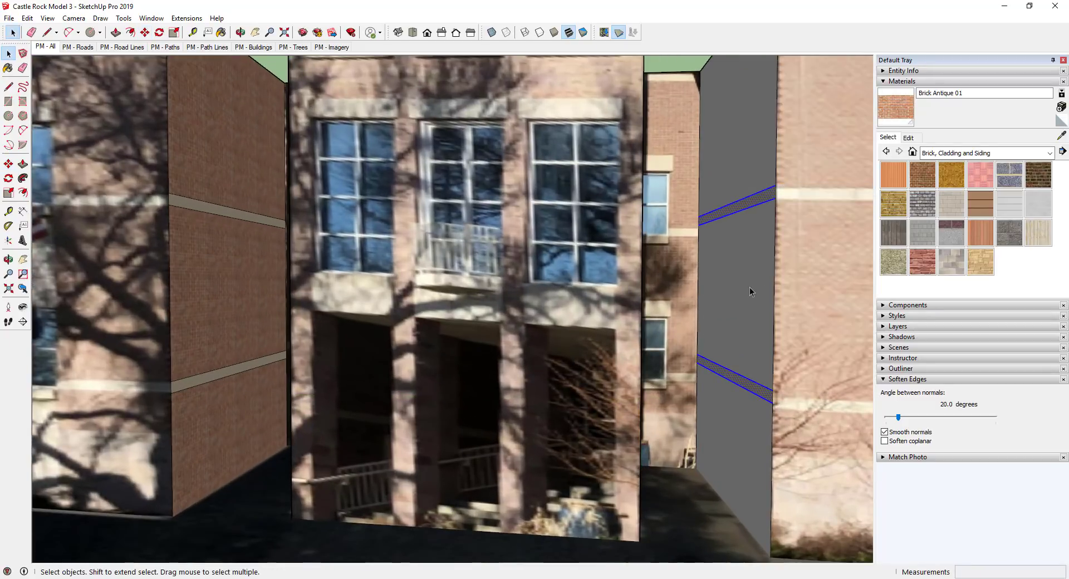
Move the upper band strip on the unpainted side wall down about 7 1/4" toward the level of the front's stone band.
{"action": "middle_click_drag", "start_coordinate": [750, 290], "coordinate": [799, 312]}
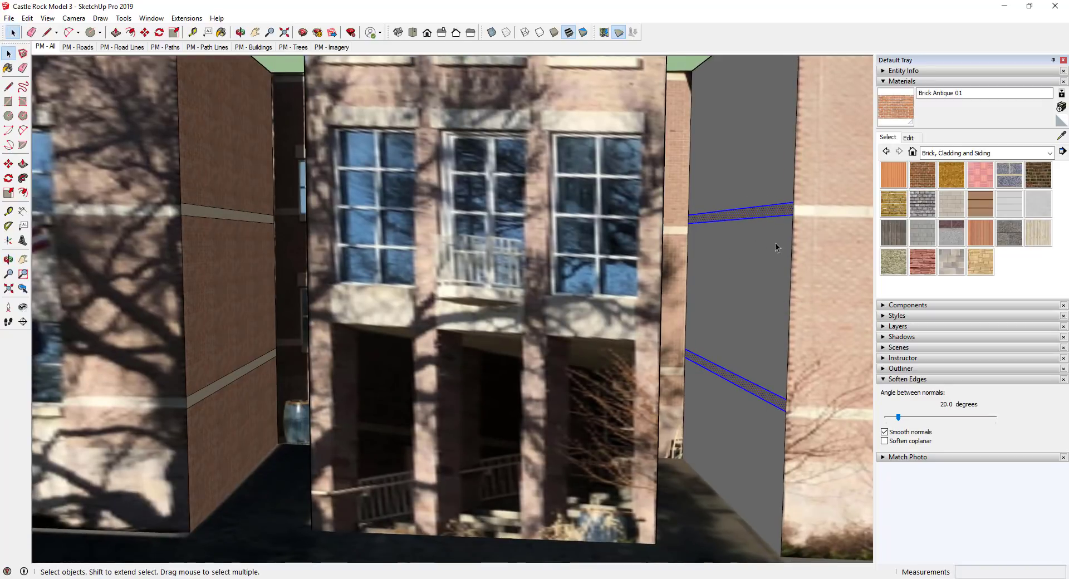
{"action": "scroll", "coordinate": [774, 242], "scroll_direction": "down", "scroll_amount": 3}
{"action": "middle_click_drag", "start_coordinate": [803, 257], "coordinate": [732, 343]}
{"action": "scroll", "coordinate": [785, 263], "scroll_direction": "down", "scroll_amount": 3}
{"action": "scroll", "coordinate": [735, 351], "scroll_direction": "up", "scroll_amount": 2}
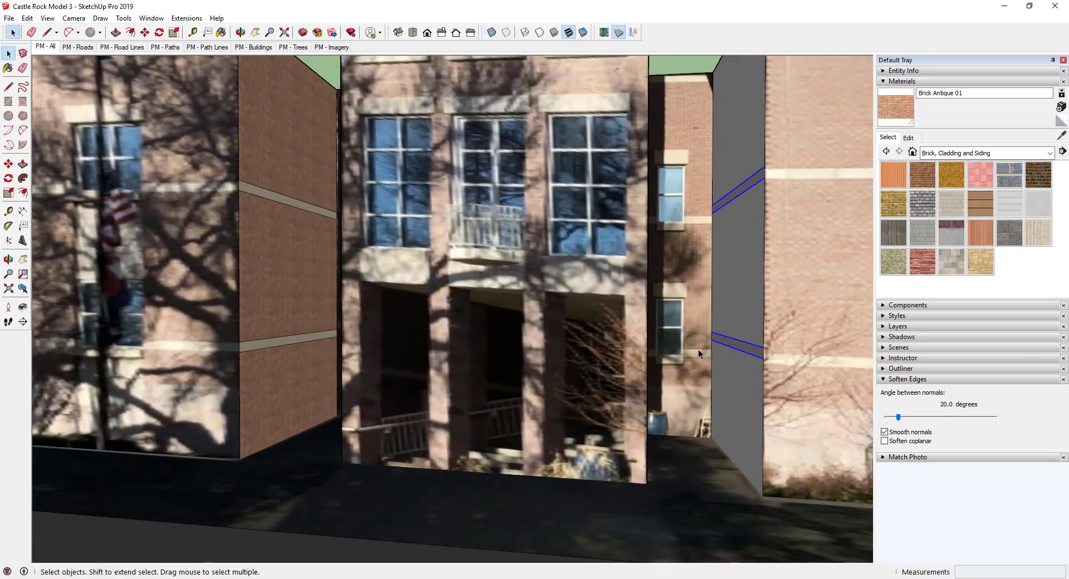
{"action": "scroll", "coordinate": [707, 347], "scroll_direction": "down", "scroll_amount": 4}
{"action": "middle_click_drag", "start_coordinate": [697, 337], "coordinate": [685, 328]}
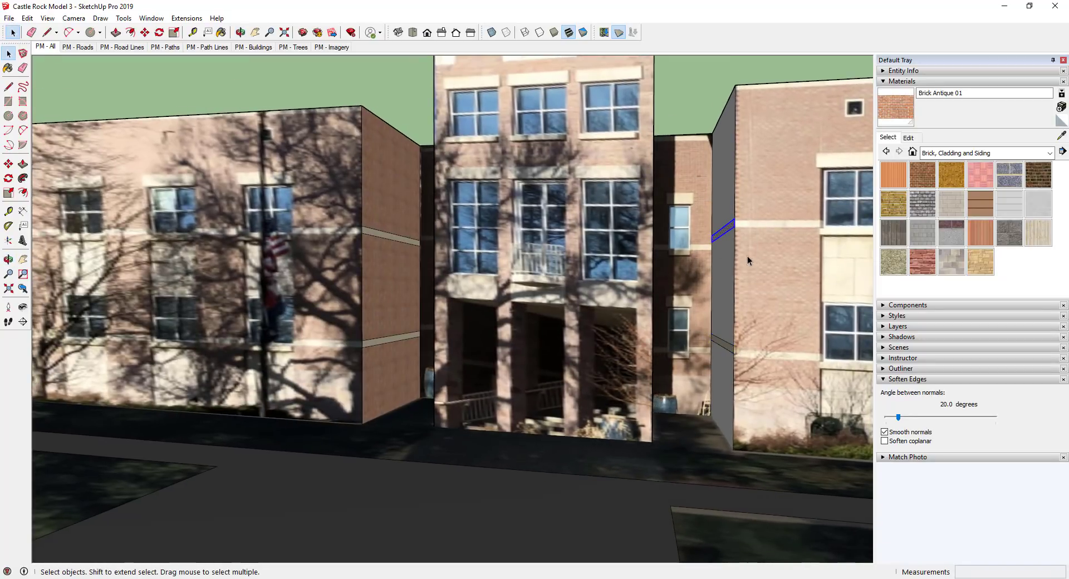
{"action": "key", "text": "m"}
{"action": "left_click", "coordinate": [733, 226]}
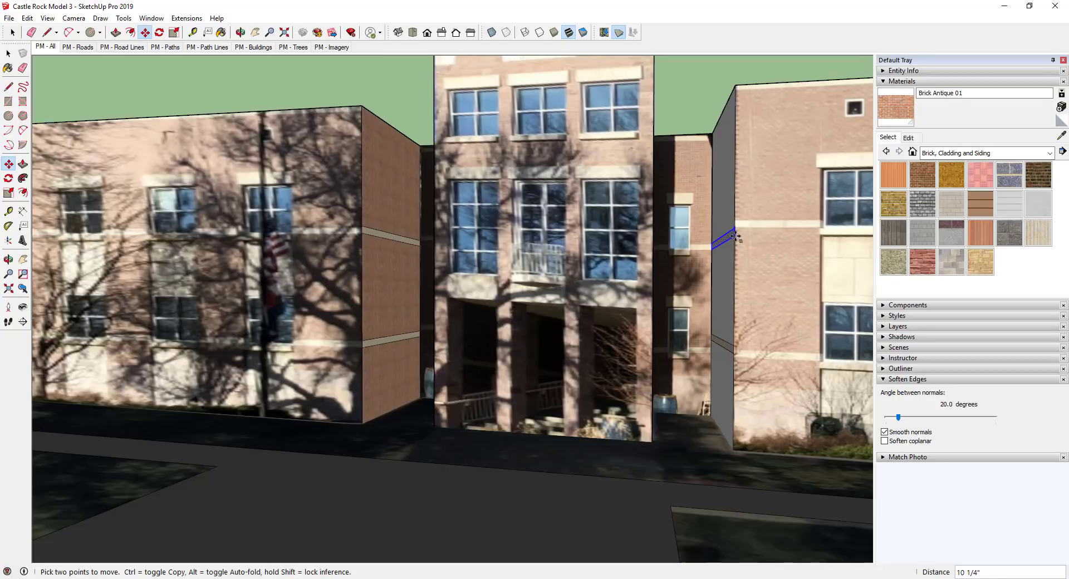
{"action": "left_click", "coordinate": [734, 234]}
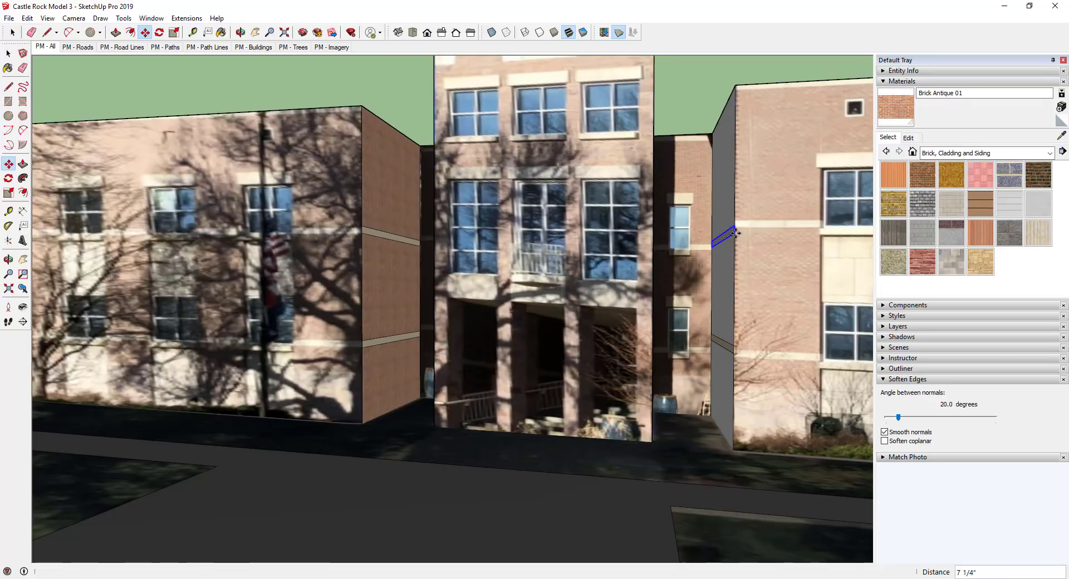
{"action": "key", "text": "space"}
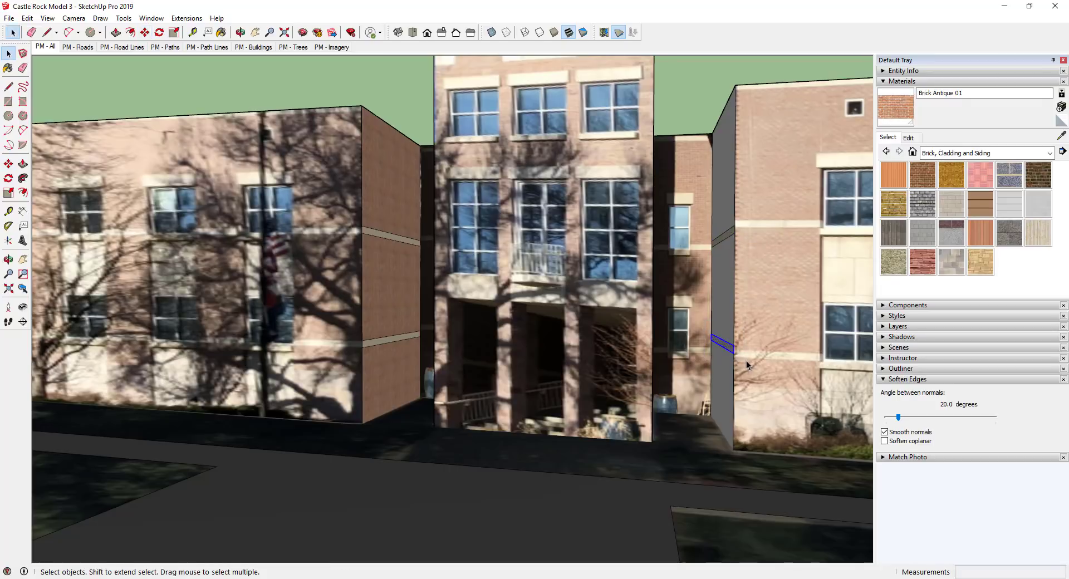
Move the lower band strip on the unpainted side wall down to line up with the front's lower stone band.
{"action": "key", "text": "m"}
{"action": "scroll", "coordinate": [746, 360], "scroll_direction": "up", "scroll_amount": 3}
{"action": "left_click", "coordinate": [731, 355]}
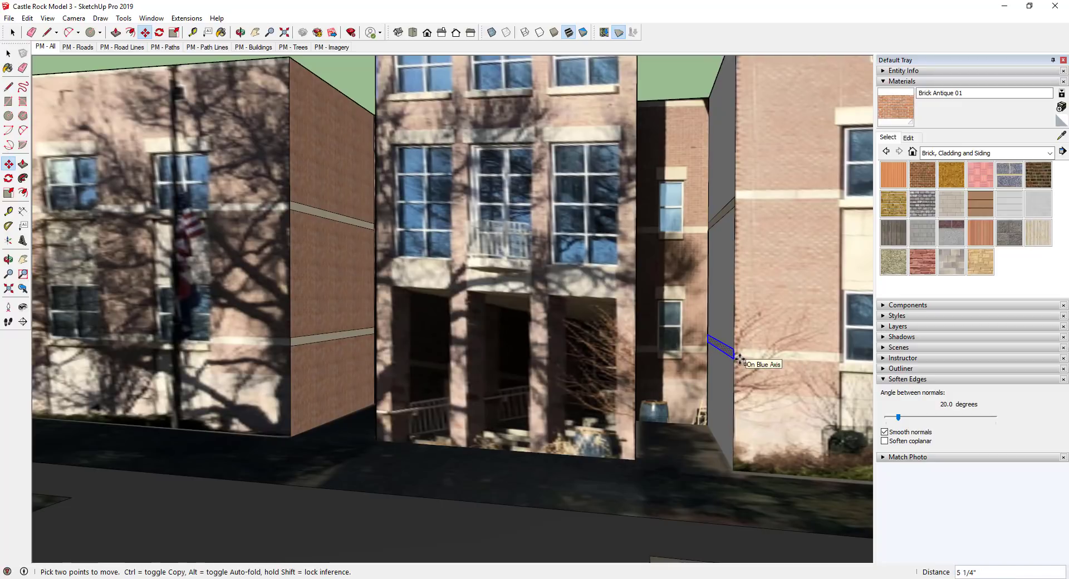
{"action": "left_click", "coordinate": [741, 359]}
{"action": "key", "text": "space"}
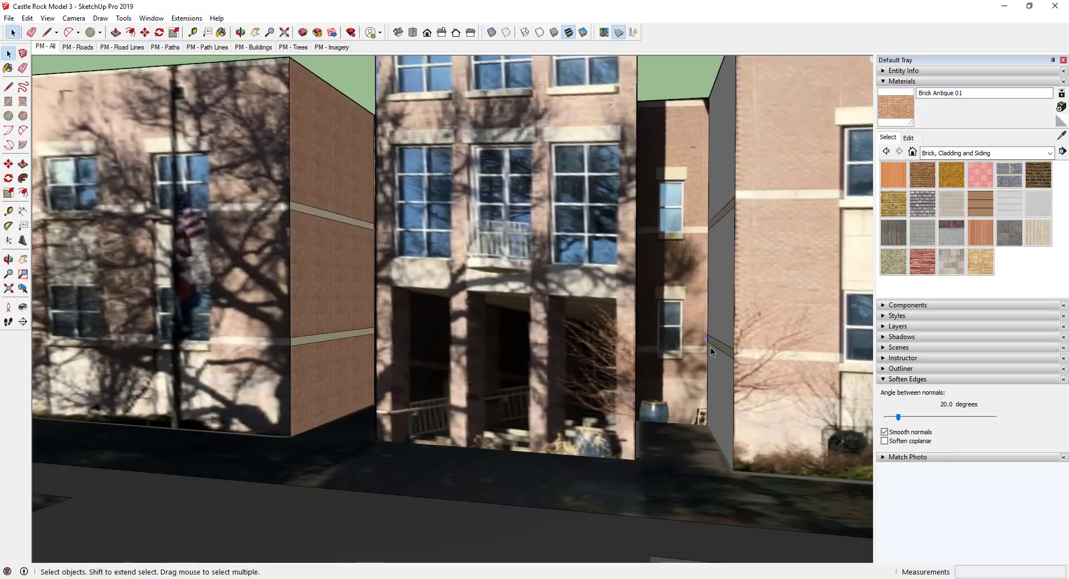
Adjust the lower band's inner end edge to meet the stone band on the recessed wall.
{"action": "key", "text": "m"}
{"action": "scroll", "coordinate": [709, 342], "scroll_direction": "up", "scroll_amount": 5}
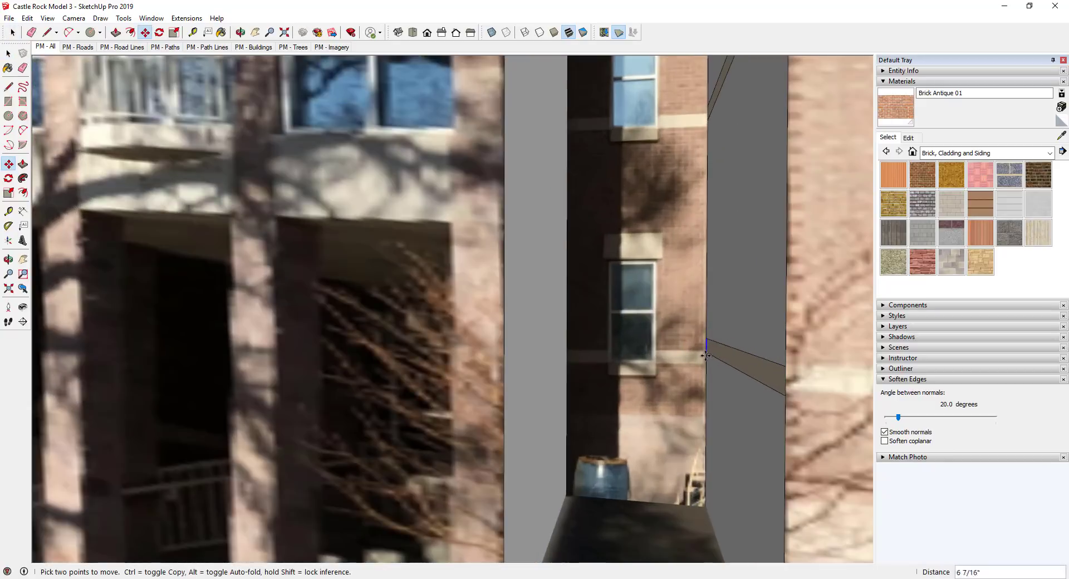
{"action": "key", "text": "space"}
{"action": "scroll", "coordinate": [713, 382], "scroll_direction": "down", "scroll_amount": 5}
{"action": "scroll", "coordinate": [719, 386], "scroll_direction": "down", "scroll_amount": 1}
{"action": "scroll", "coordinate": [744, 198], "scroll_direction": "up", "scroll_amount": 2}
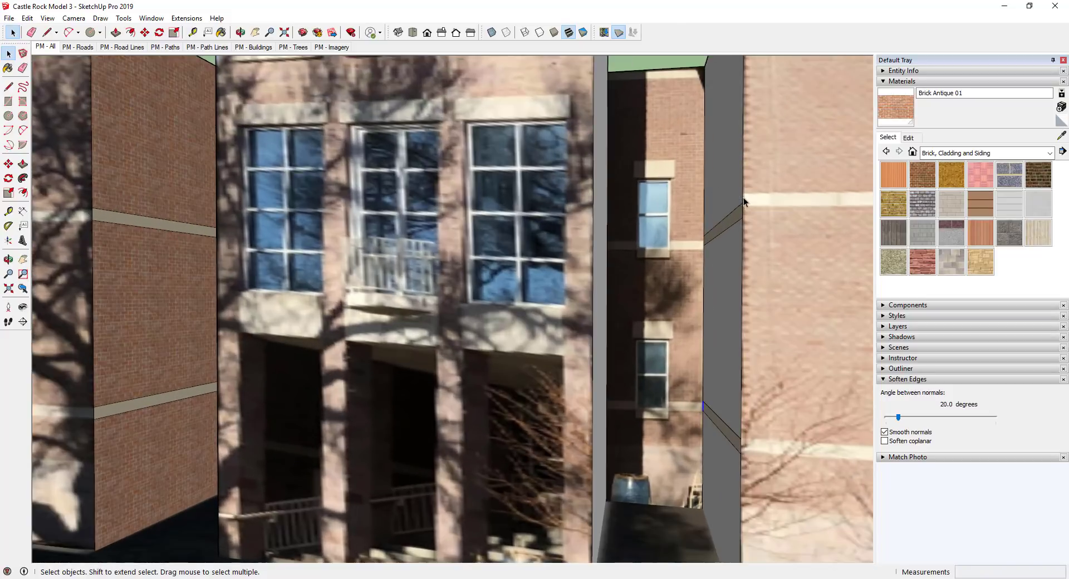
Move the upper band's outer end up about 5 1/16" and its inner end down about 3 3/8" to meet the adjoining stone bands.
{"action": "key", "text": "m"}
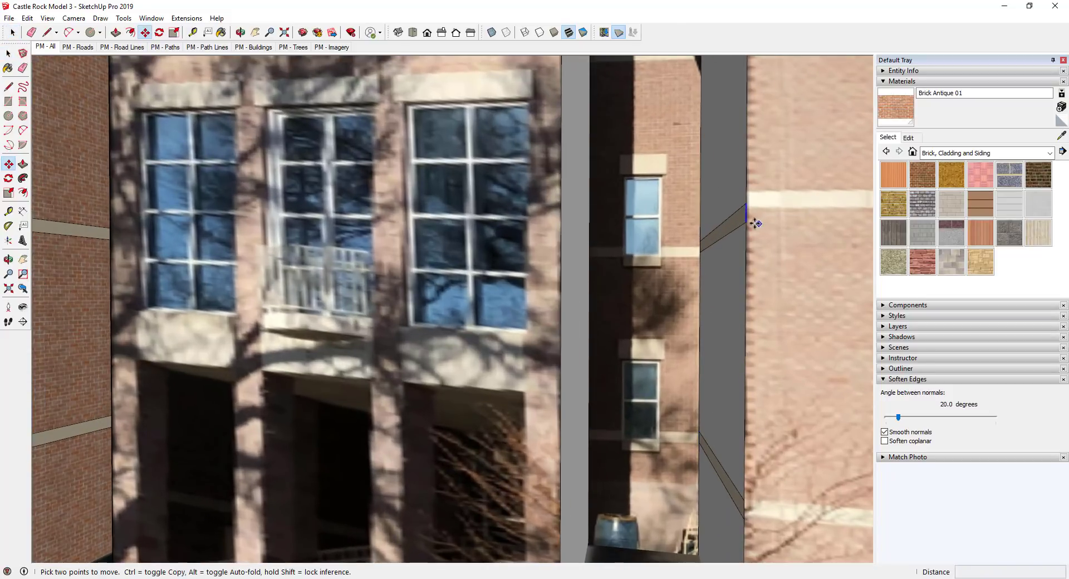
{"action": "left_click", "coordinate": [747, 222]}
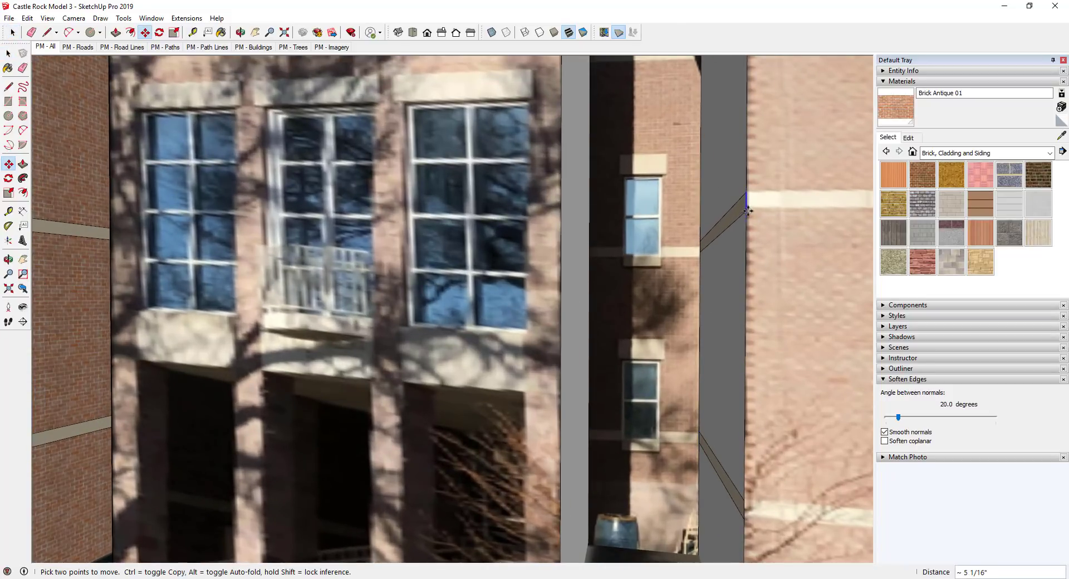
{"action": "left_click", "coordinate": [686, 257]}
{"action": "key", "text": "space"}
{"action": "key", "text": "m"}
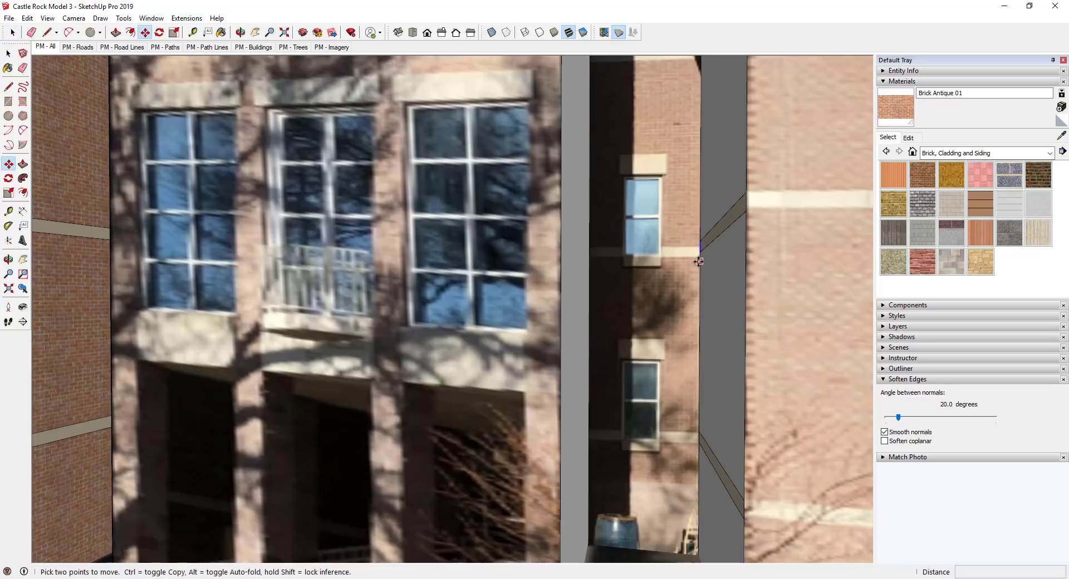
{"action": "left_click", "coordinate": [702, 252]}
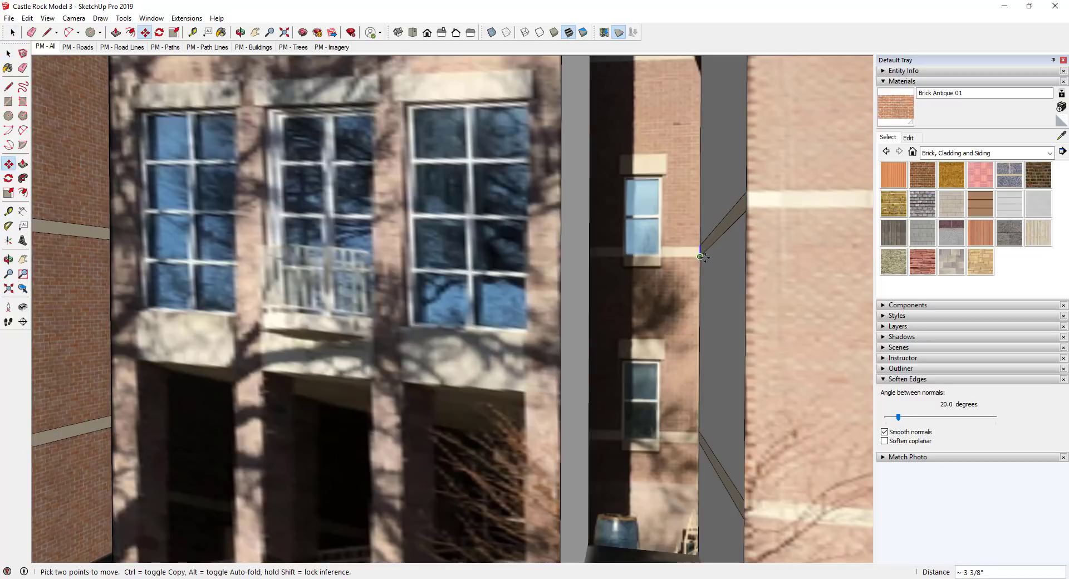
{"action": "left_click", "coordinate": [700, 257]}
{"action": "key", "text": "space"}
Sample Brick Antique 01 from the finished side wall and paint the opposite side wall's upper, middle and lower sections with it.
{"action": "middle_click_drag", "start_coordinate": [704, 264], "coordinate": [858, 393]}
{"action": "scroll", "coordinate": [724, 298], "scroll_direction": "down", "scroll_amount": 5}
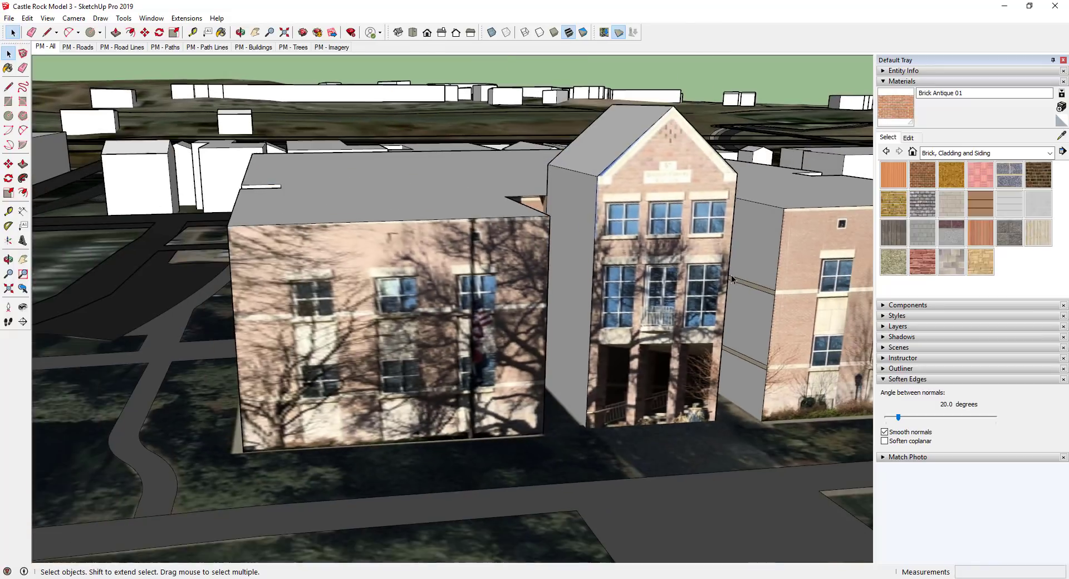
{"action": "scroll", "coordinate": [830, 299], "scroll_direction": "down", "scroll_amount": 2}
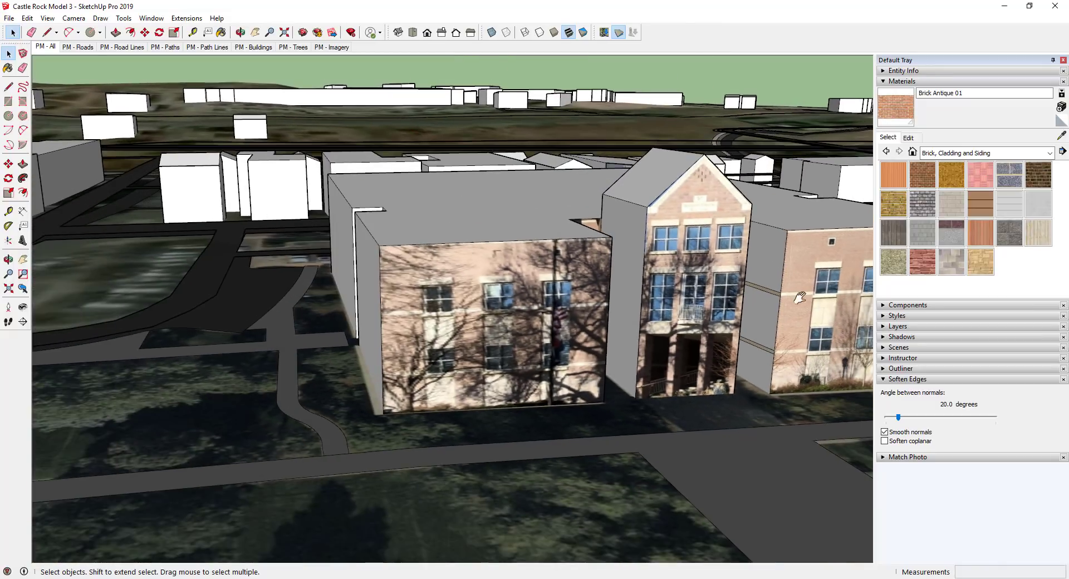
{"action": "middle_click_drag", "start_coordinate": [796, 298], "coordinate": [640, 304]}
{"action": "scroll", "coordinate": [641, 307], "scroll_direction": "up", "scroll_amount": 3}
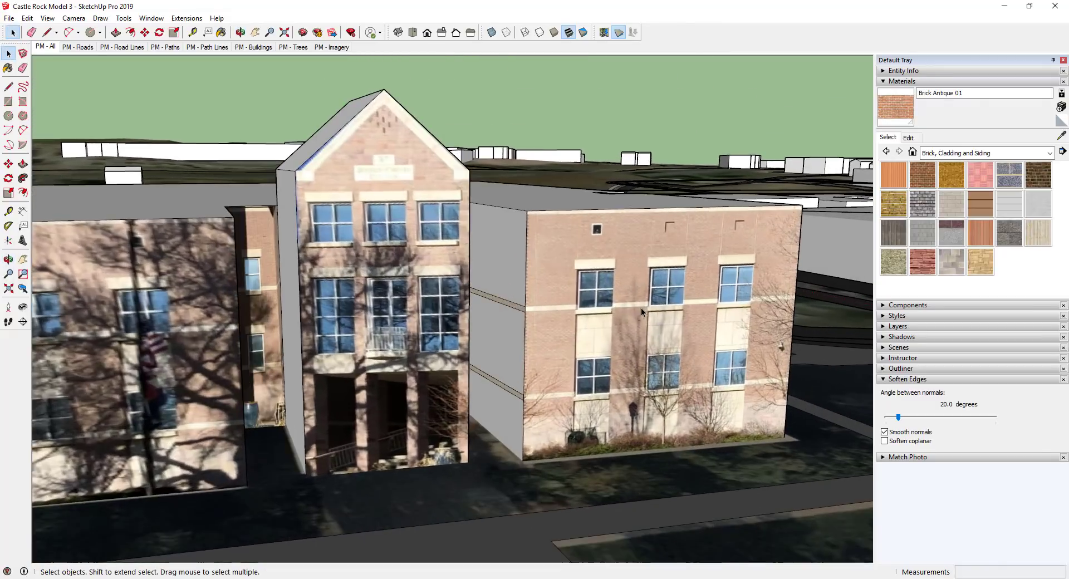
{"action": "left_click", "coordinate": [1060, 136]}
{"action": "middle_click_drag", "start_coordinate": [473, 245], "coordinate": [390, 247]}
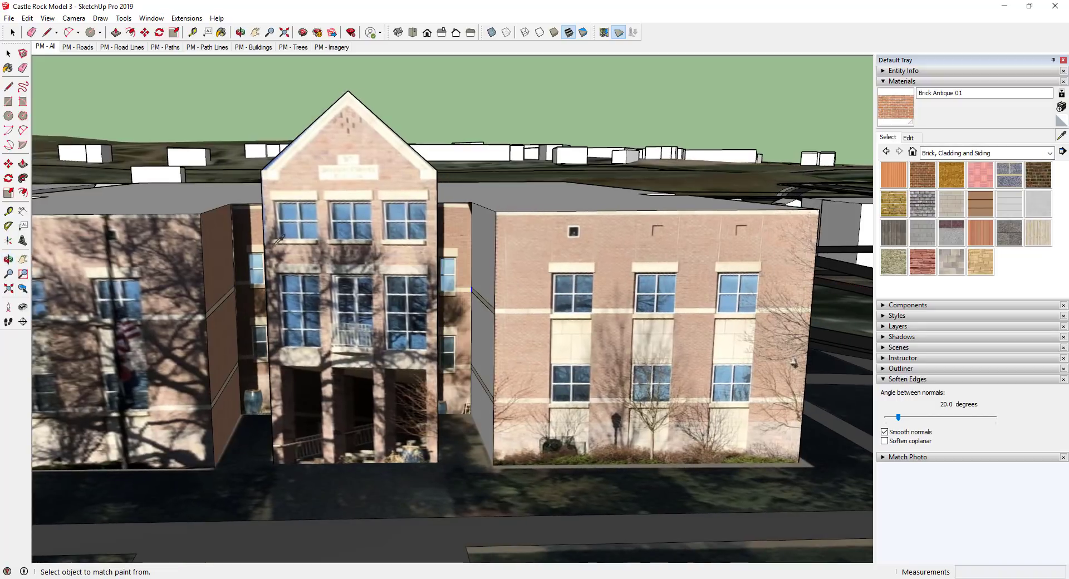
{"action": "left_click", "coordinate": [227, 234]}
{"action": "middle_click_drag", "start_coordinate": [227, 234], "coordinate": [501, 236]}
{"action": "left_click", "coordinate": [501, 236]}
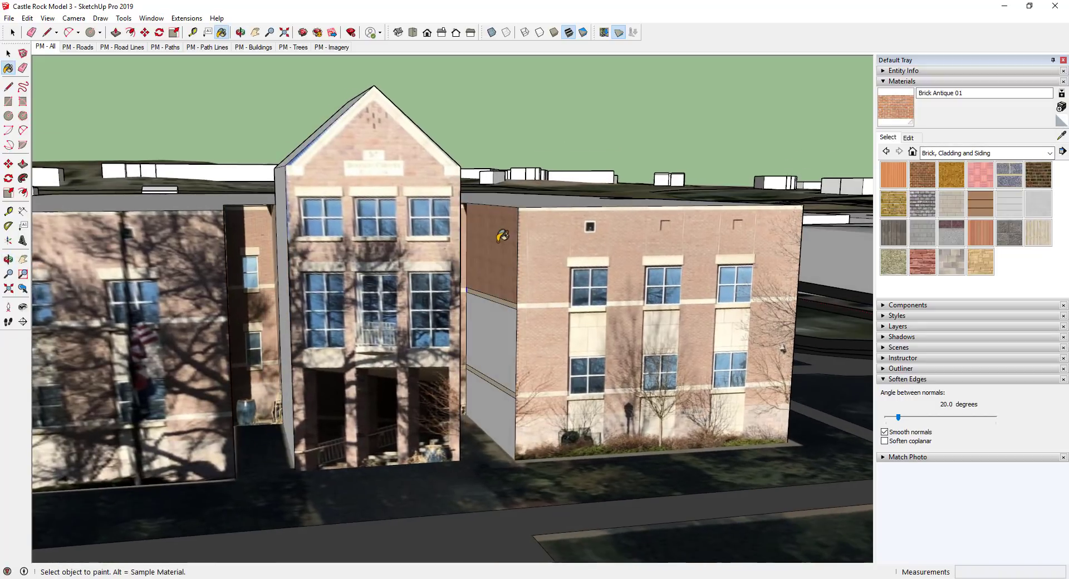
{"action": "left_click", "coordinate": [505, 347]}
{"action": "left_click", "coordinate": [498, 414]}
{"action": "mouse_move", "coordinate": [497, 414]}
{"action": "middle_mouse_down"}
{"action": "mouse_move", "coordinate": [556, 346]}
{"action": "mouse_move", "coordinate": [403, 336]}
{"action": "middle_mouse_up"}
{"action": "key", "text": "space"}
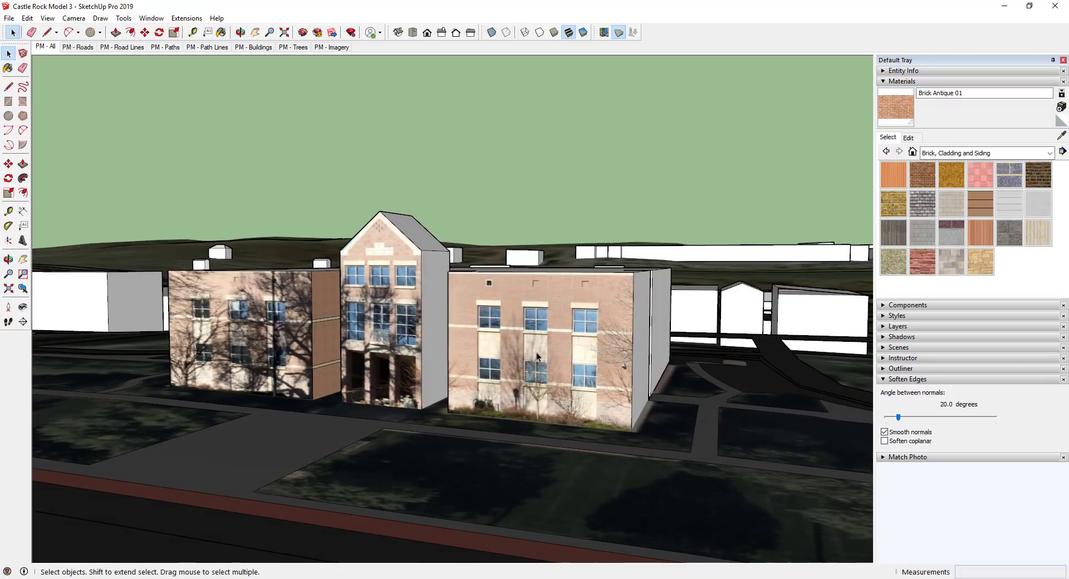
Draw a line across the shaded wing's side wall below the lower band and paint the base section with Stone Coursed Rough.
{"action": "middle_click_drag", "start_coordinate": [481, 363], "coordinate": [299, 333]}
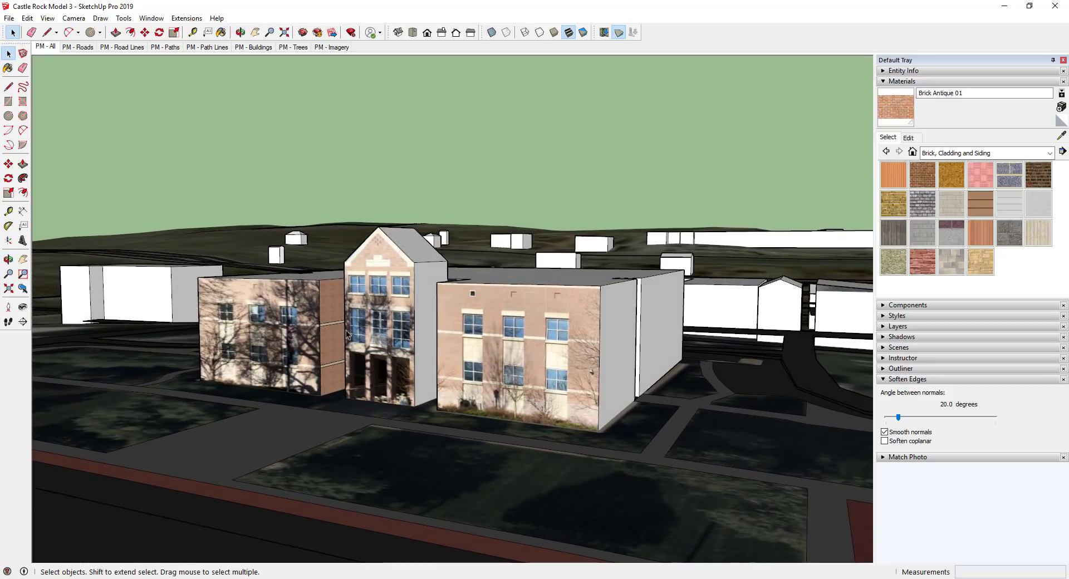
{"action": "middle_click_drag", "start_coordinate": [444, 271], "coordinate": [507, 321]}
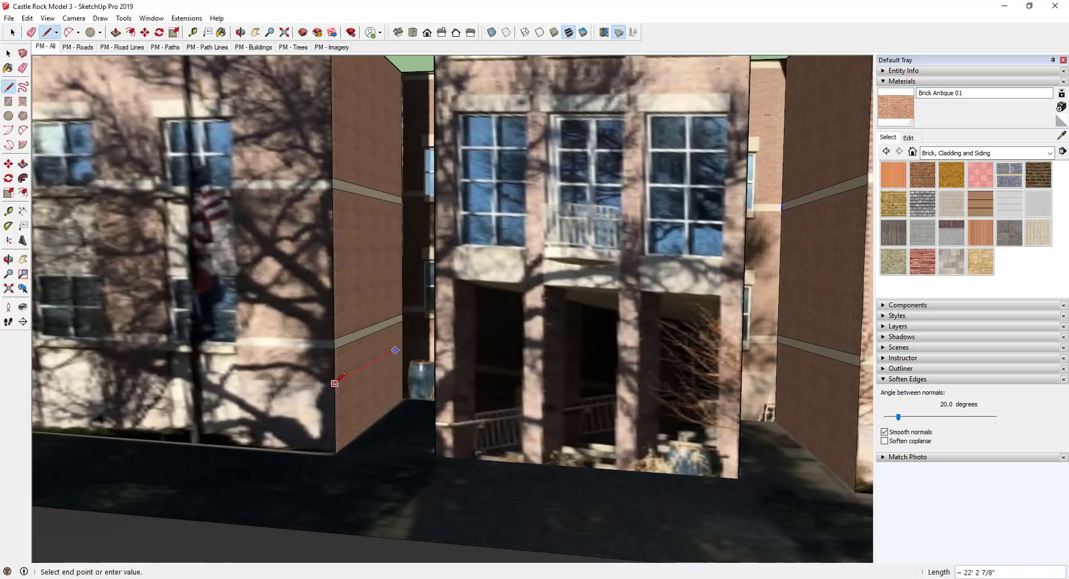
{"action": "double_click", "coordinate": [957, 266]}
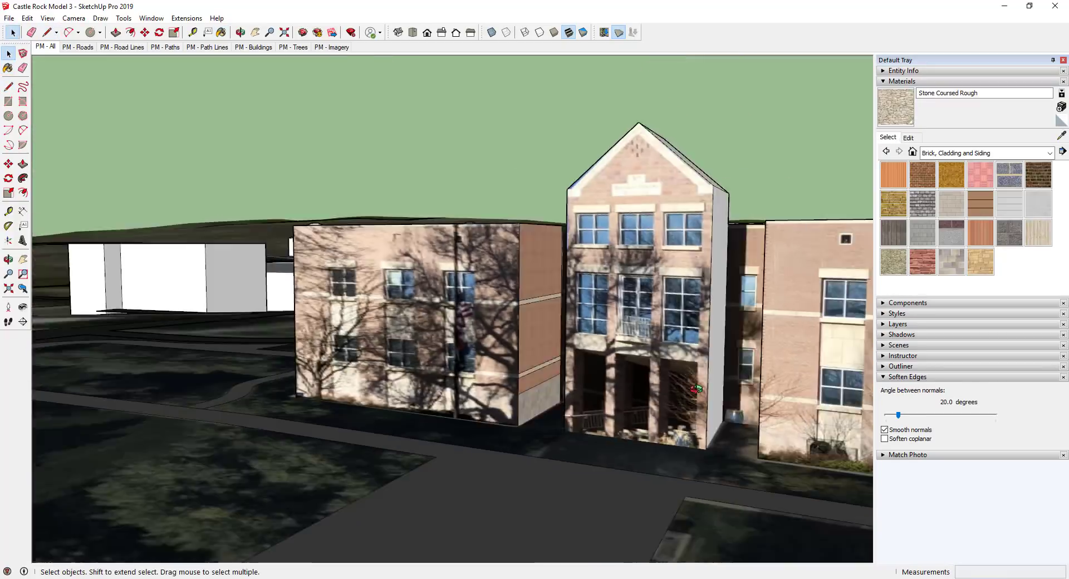